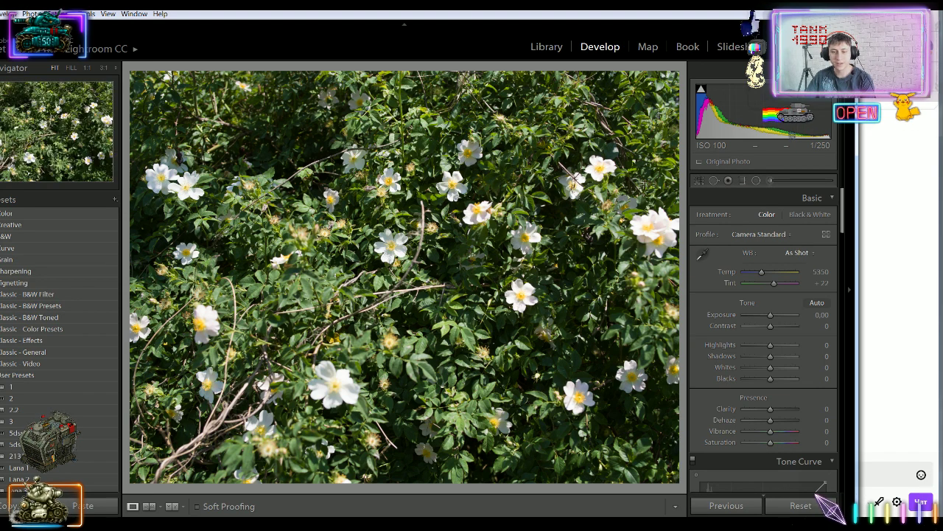
# Compare the landscape and portrait rose bush photos, and examine the landscape shot's white flowers at full magnification
pyautogui.press('Right')
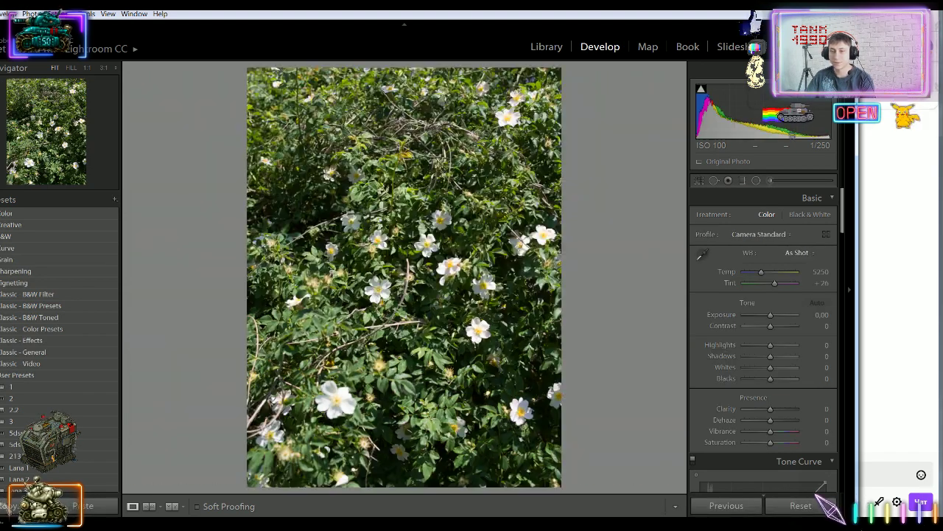
pyautogui.press('Right')
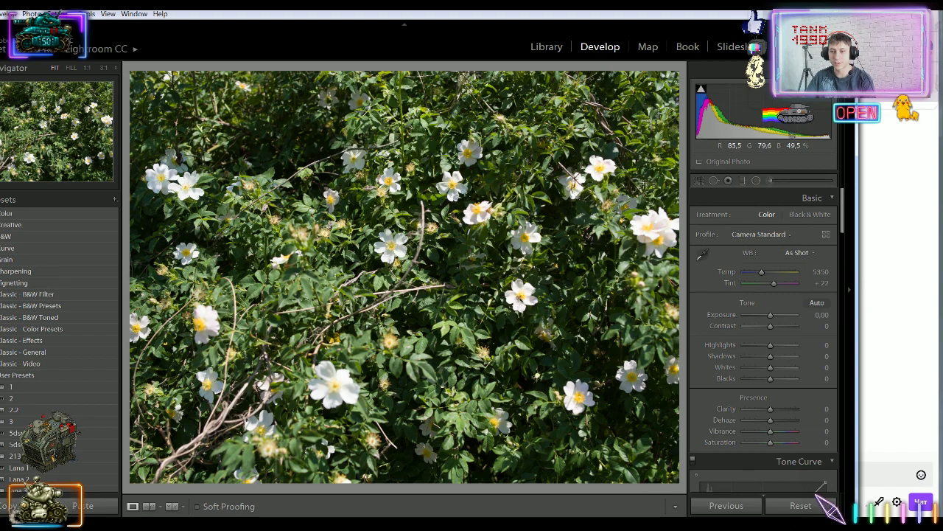
pyautogui.click(520, 299)
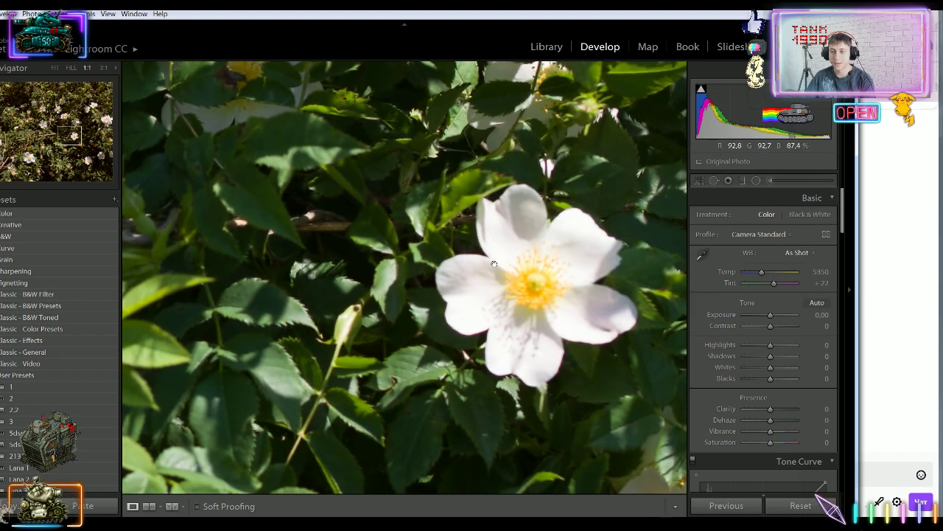
pyautogui.moveTo(503, 243); pyautogui.dragTo(506, 488)
pyautogui.moveTo(461, 179); pyautogui.dragTo(540, 400)
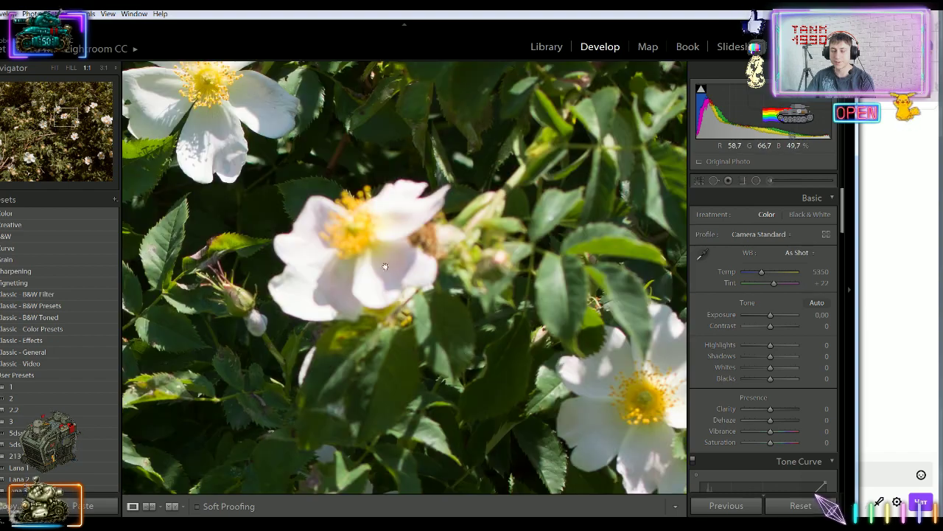
pyautogui.moveTo(385, 267); pyautogui.dragTo(564, 416)
pyautogui.moveTo(182, 270); pyautogui.dragTo(377, 366)
pyautogui.moveTo(151, 293); pyautogui.dragTo(464, 269)
pyautogui.click(459, 267)
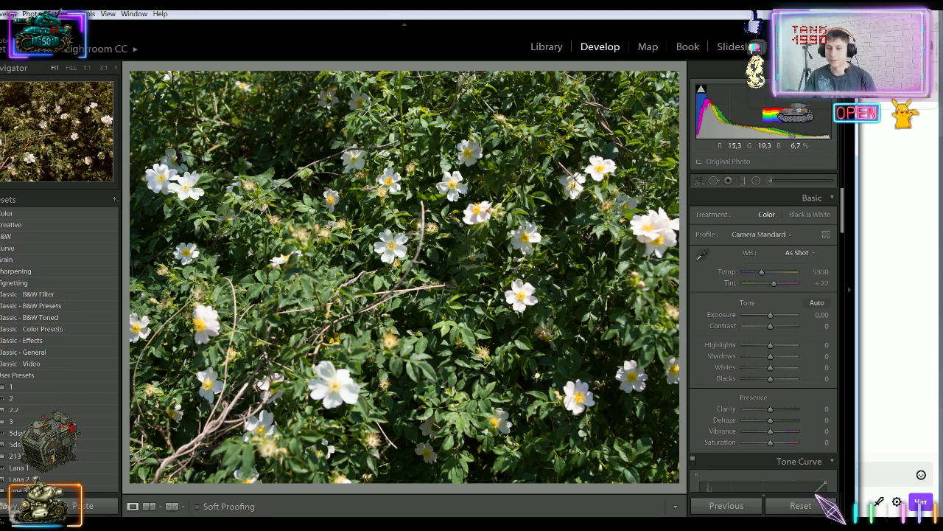
# Try Highlights at -100, comparing it with -2 on the leaves at full magnification and in the whole photo
pyautogui.click(393, 184)
pyautogui.moveTo(394, 183); pyautogui.dragTo(408, 217)
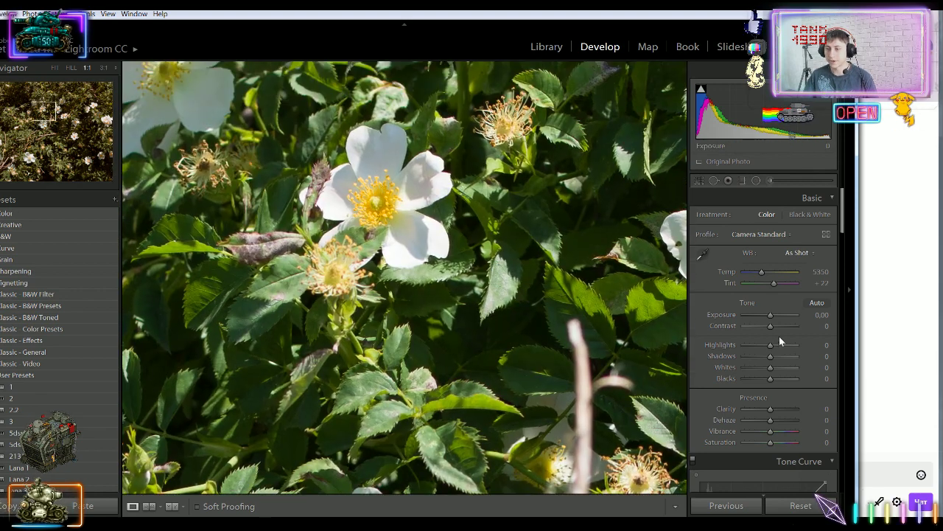
pyautogui.moveTo(771, 344); pyautogui.dragTo(741, 344)
pyautogui.click(465, 273)
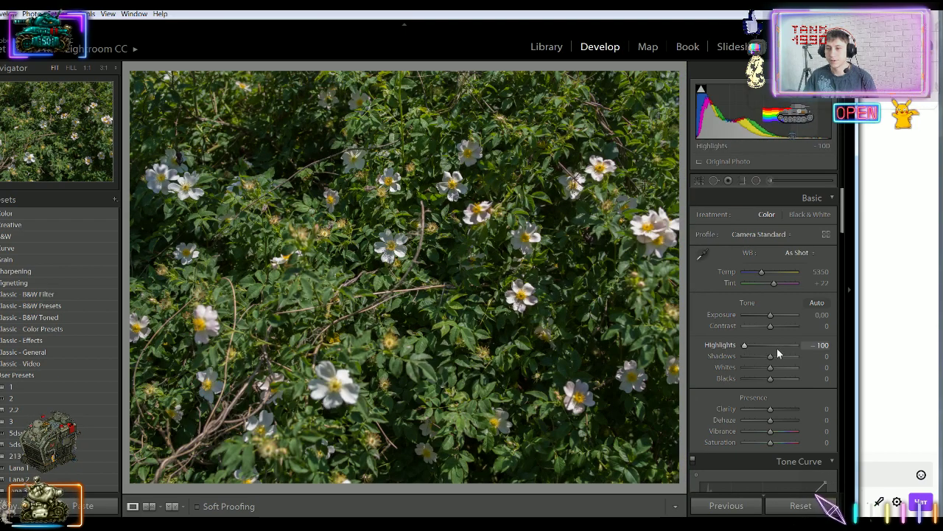
pyautogui.moveTo(763, 347); pyautogui.dragTo(729, 348)
pyautogui.click(421, 355)
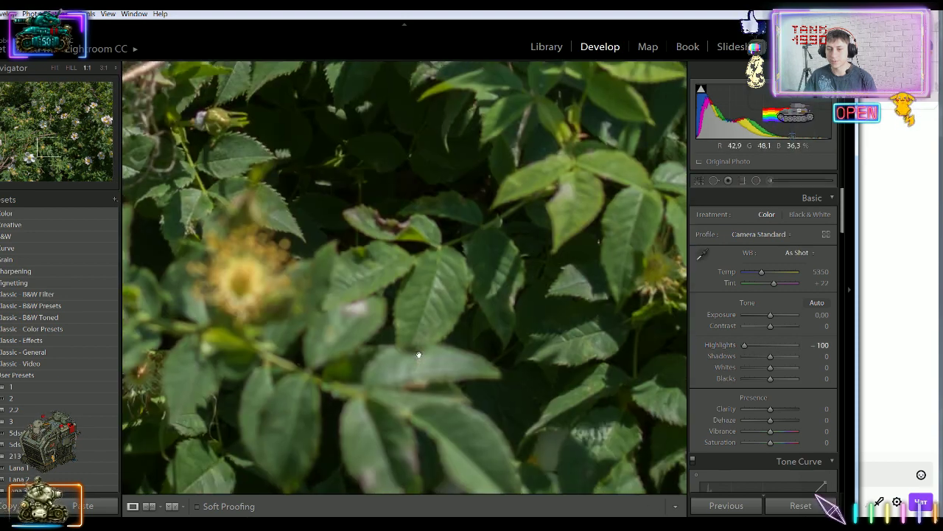
pyautogui.click(768, 345)
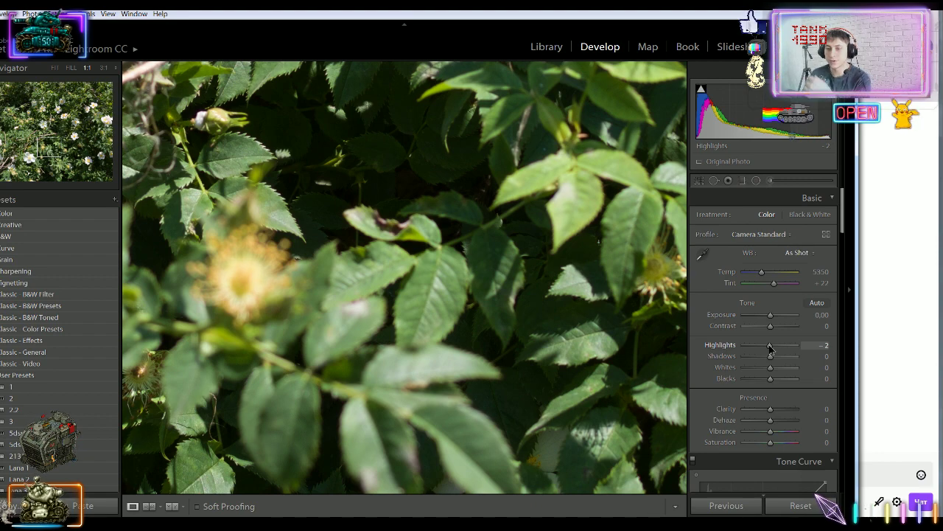
pyautogui.moveTo(770, 348); pyautogui.dragTo(726, 352)
pyautogui.click(537, 325)
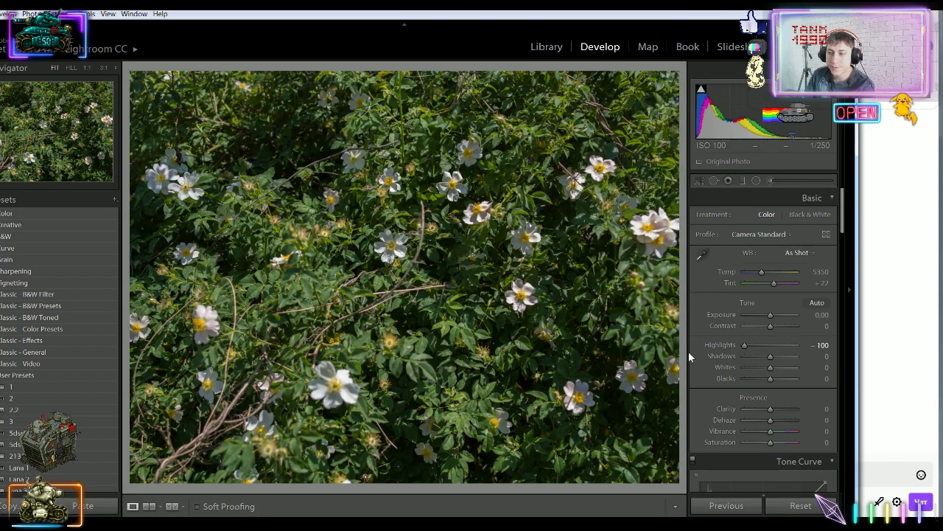
# Bring Highlights back to -1, try Whites at -100 on the close-up flowers, and reset Whites to 0
pyautogui.moveTo(741, 351); pyautogui.dragTo(743, 370)
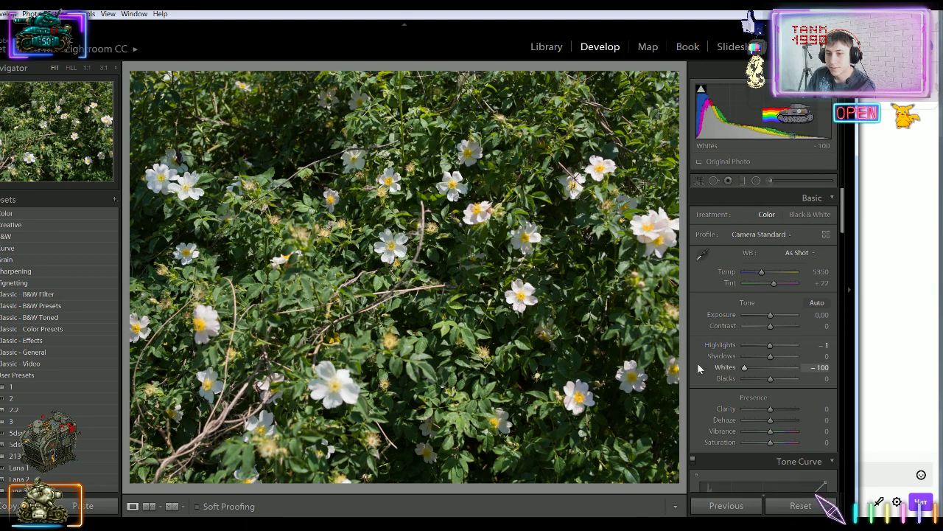
pyautogui.click(470, 214)
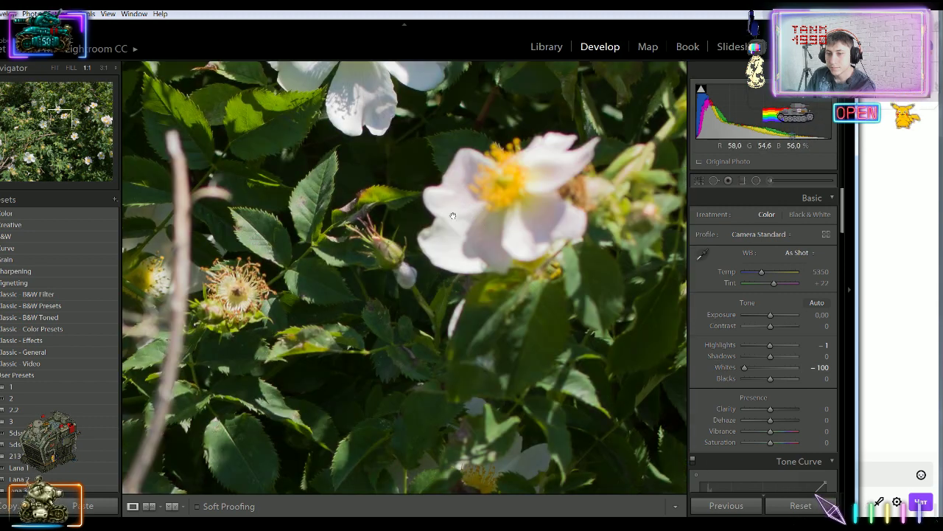
pyautogui.moveTo(415, 185); pyautogui.dragTo(459, 352)
pyautogui.click(769, 367)
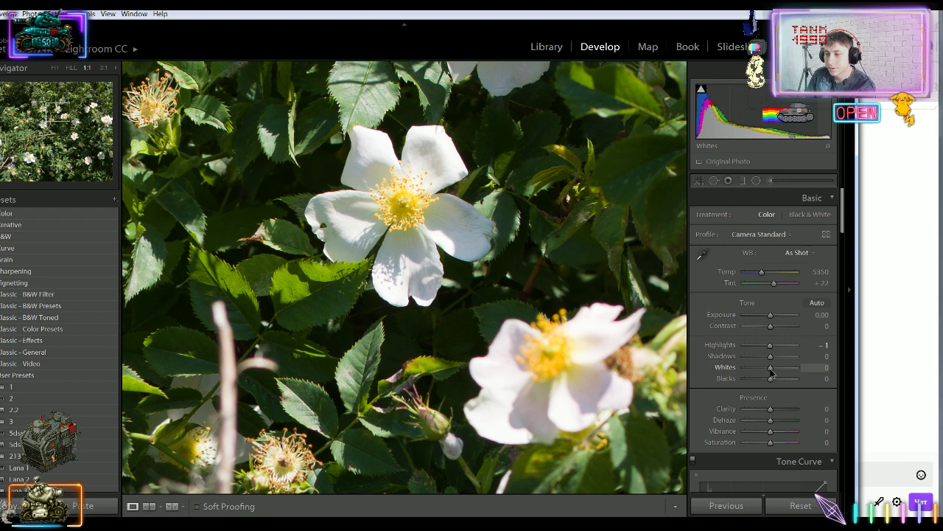
pyautogui.click(477, 366)
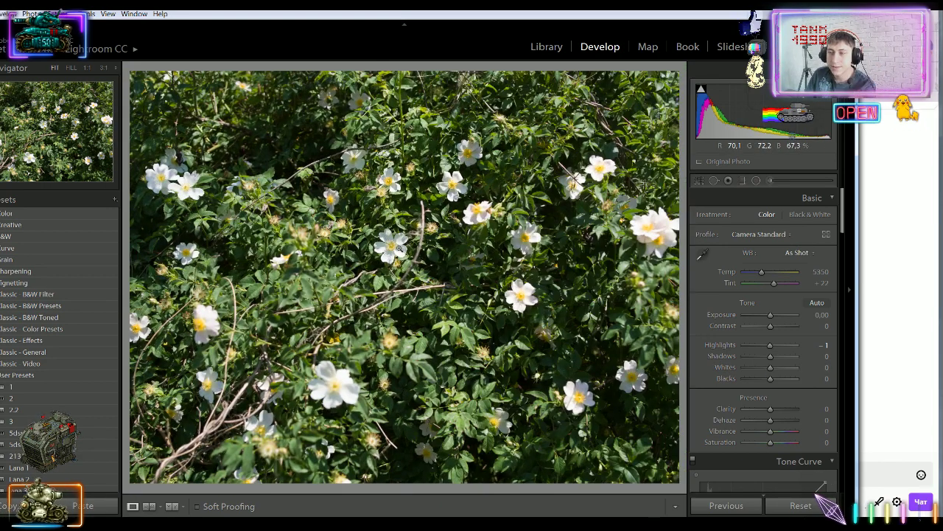
# Try Exposure at -1.67 on the brightest flowers, and settle on Exposure -0.43 with Highlights -50
pyautogui.click(627, 235)
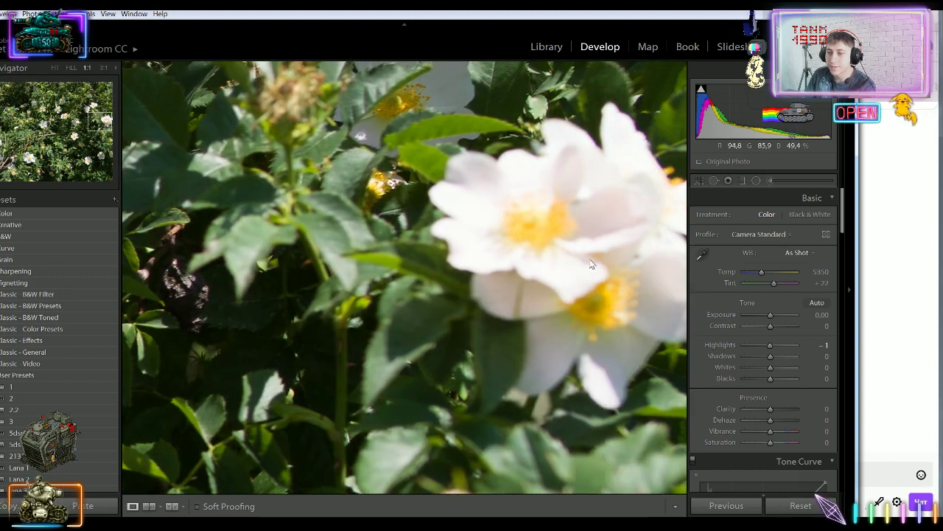
pyautogui.moveTo(764, 316); pyautogui.dragTo(755, 315)
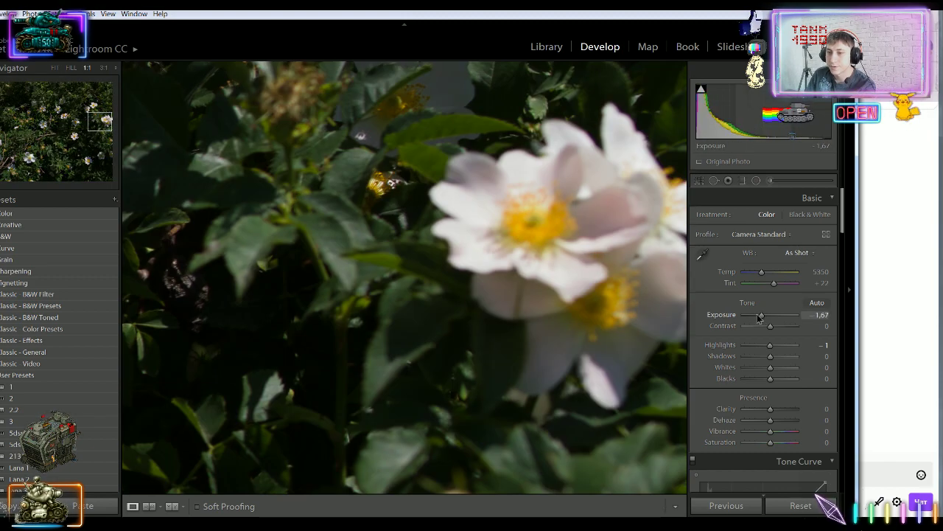
pyautogui.click(582, 321)
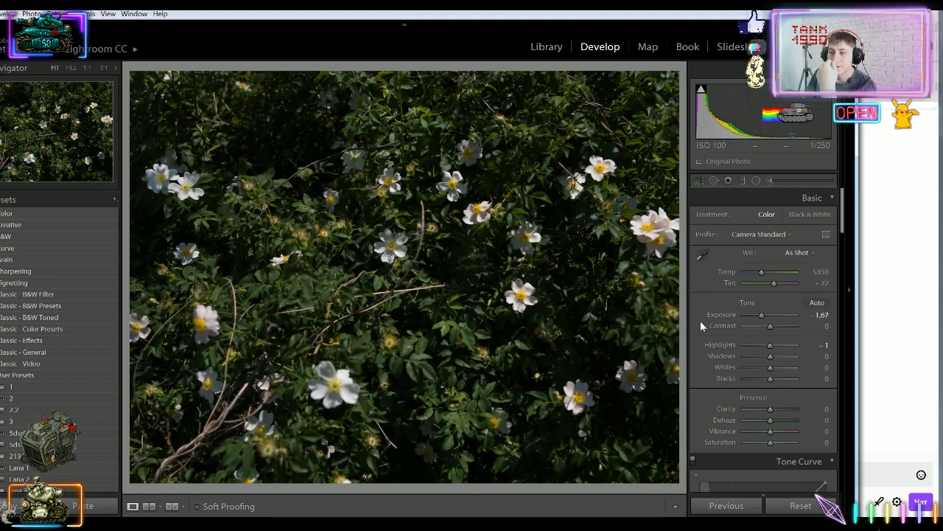
pyautogui.moveTo(761, 315); pyautogui.dragTo(759, 352)
pyautogui.click(762, 345)
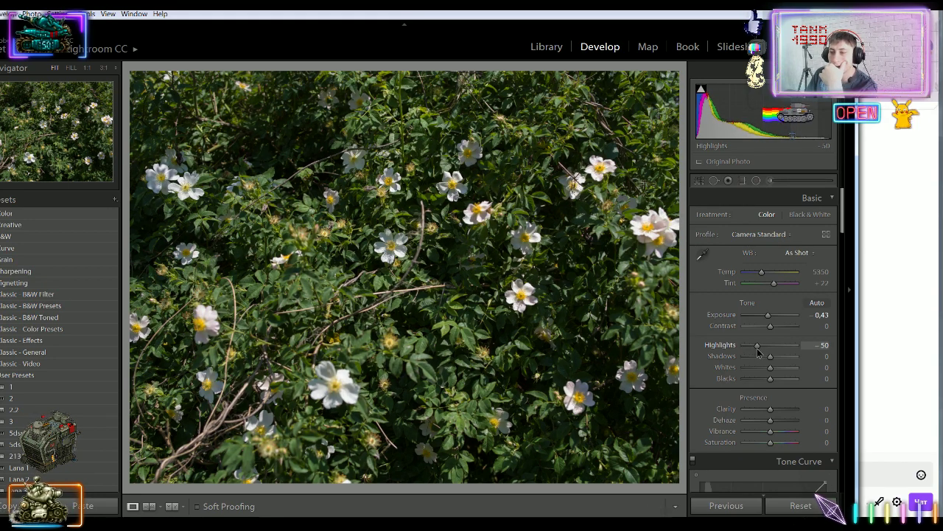
# Examine the dark foliage in the photo's upper-left area at full magnification for shadow detail
pyautogui.moveTo(842, 216); pyautogui.dragTo(847, 263)
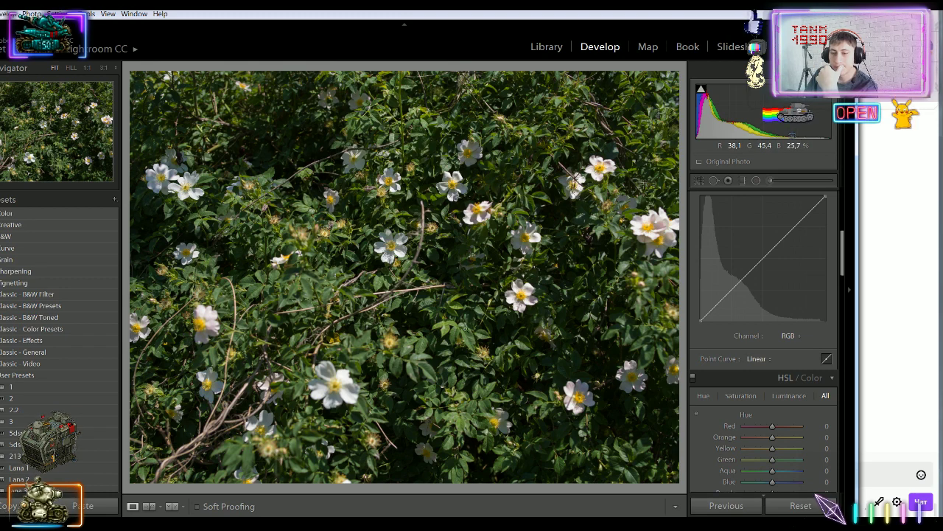
pyautogui.click(276, 153)
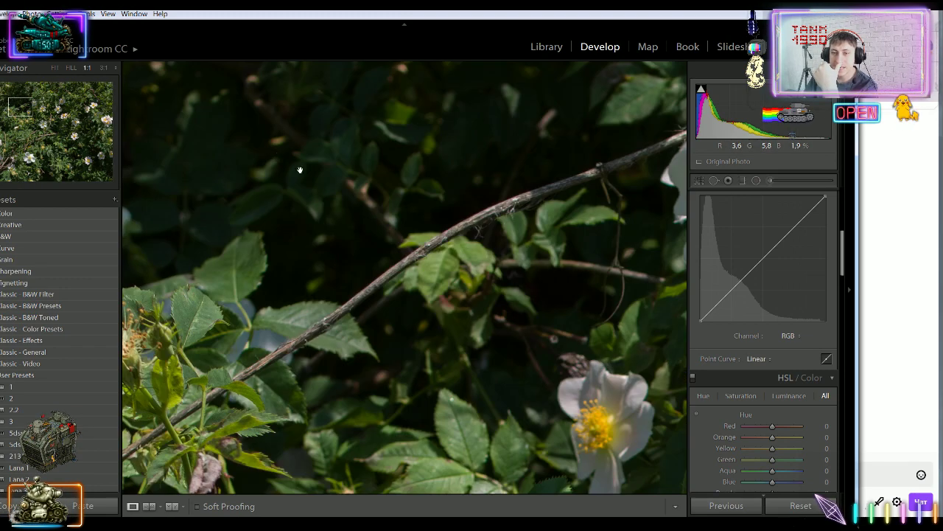
pyautogui.moveTo(300, 170); pyautogui.dragTo(478, 417)
pyautogui.moveTo(448, 279); pyautogui.dragTo(451, 369)
pyautogui.moveTo(472, 267); pyautogui.dragTo(440, 331)
pyautogui.moveTo(317, 450); pyautogui.dragTo(386, 220)
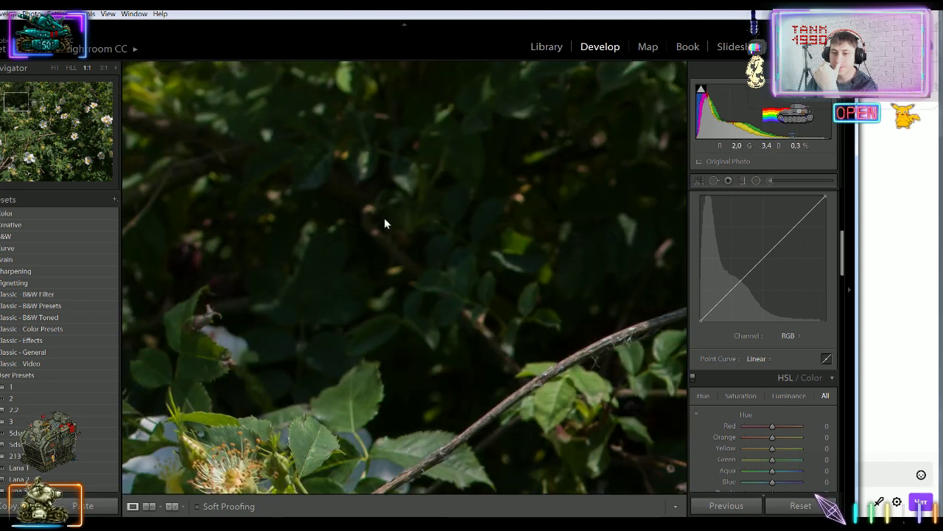
pyautogui.moveTo(398, 362); pyautogui.dragTo(353, 325)
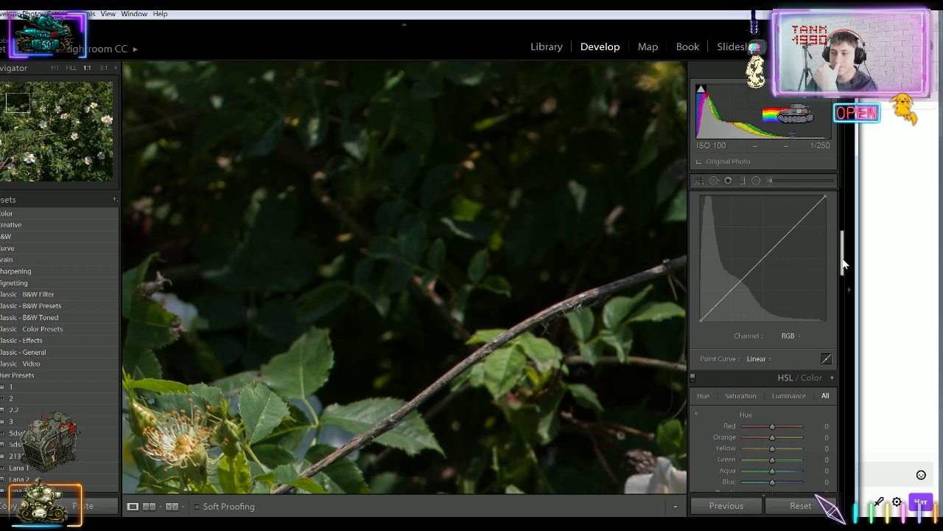
# Try raising Shadows to +100 on the dark foliage, and reset Shadows to 0
pyautogui.scroll(5, 846, 264)
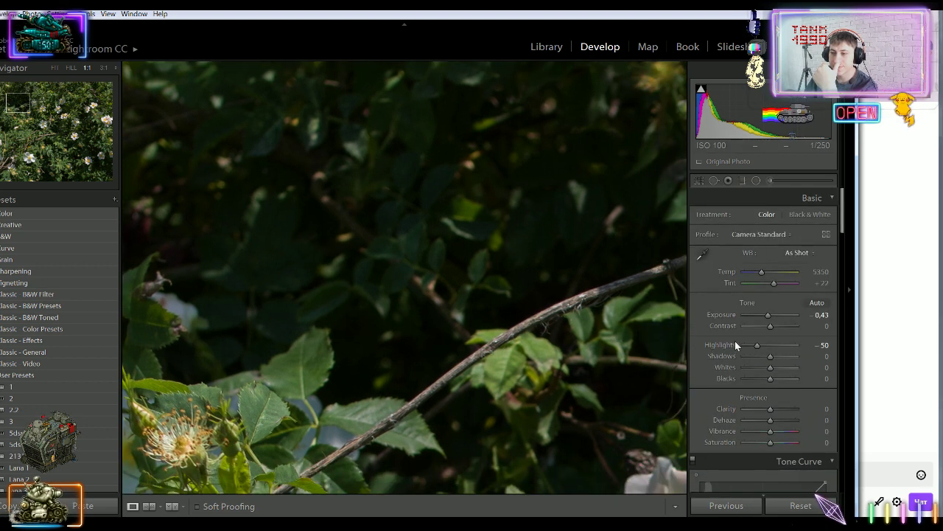
pyautogui.moveTo(770, 356); pyautogui.dragTo(802, 356)
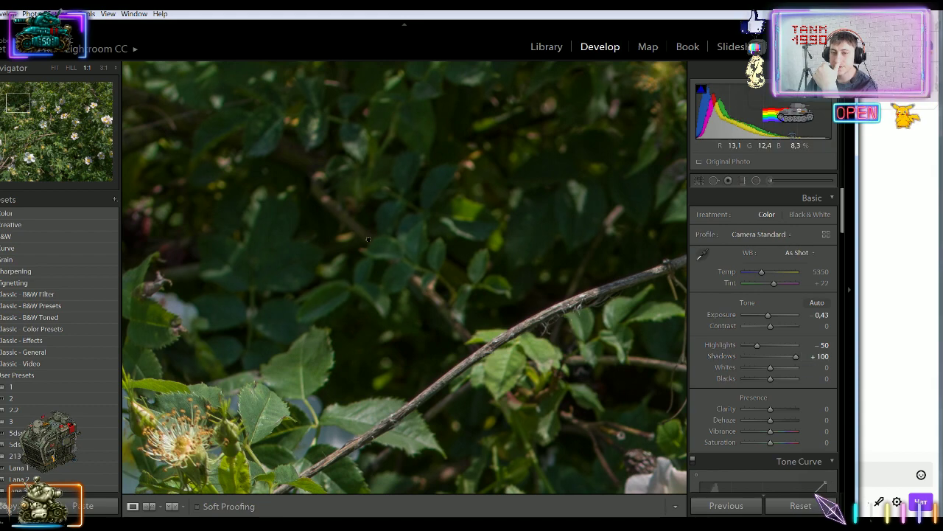
pyautogui.moveTo(368, 239); pyautogui.dragTo(392, 313)
pyautogui.moveTo(441, 186); pyautogui.dragTo(533, 288)
pyautogui.press('z')
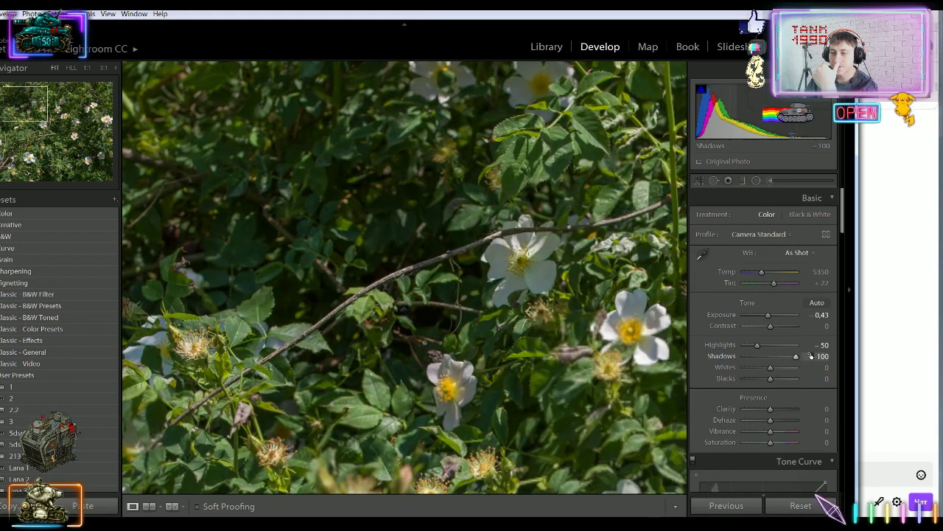
pyautogui.moveTo(778, 355); pyautogui.dragTo(771, 356)
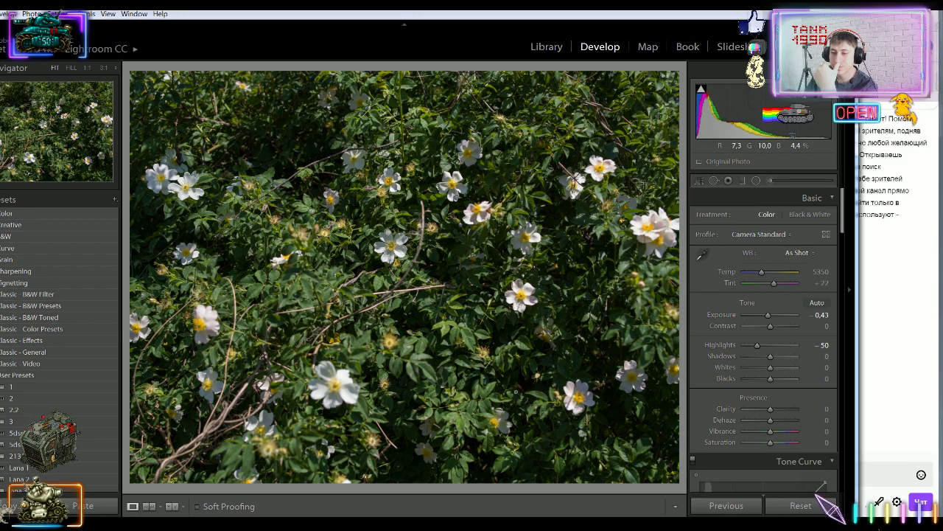
# Inspect the shaded flowers near the photo's lower edge at full magnification, and set Highlights to -43
pyautogui.click(515, 391)
pyautogui.moveTo(424, 450); pyautogui.dragTo(644, 149)
pyautogui.moveTo(341, 491); pyautogui.dragTo(434, 313)
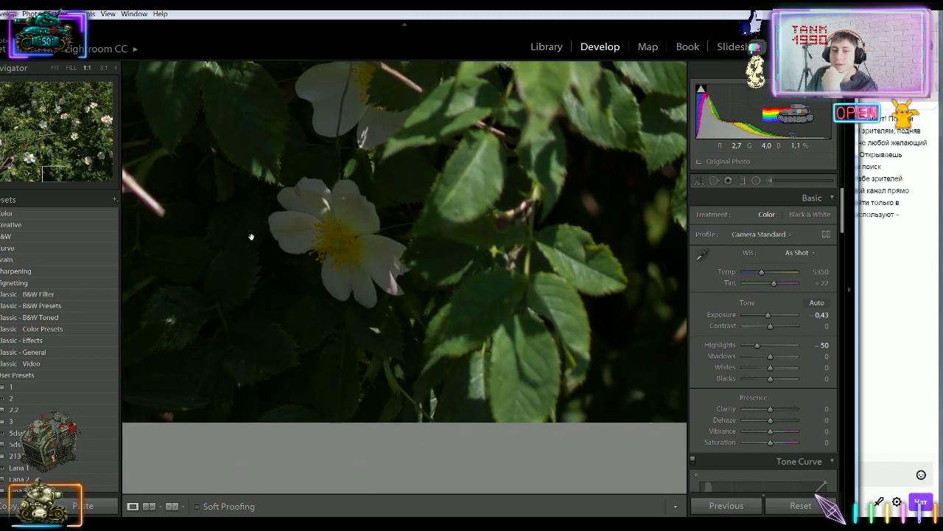
pyautogui.moveTo(251, 236); pyautogui.dragTo(208, 316)
pyautogui.moveTo(193, 397); pyautogui.dragTo(362, 409)
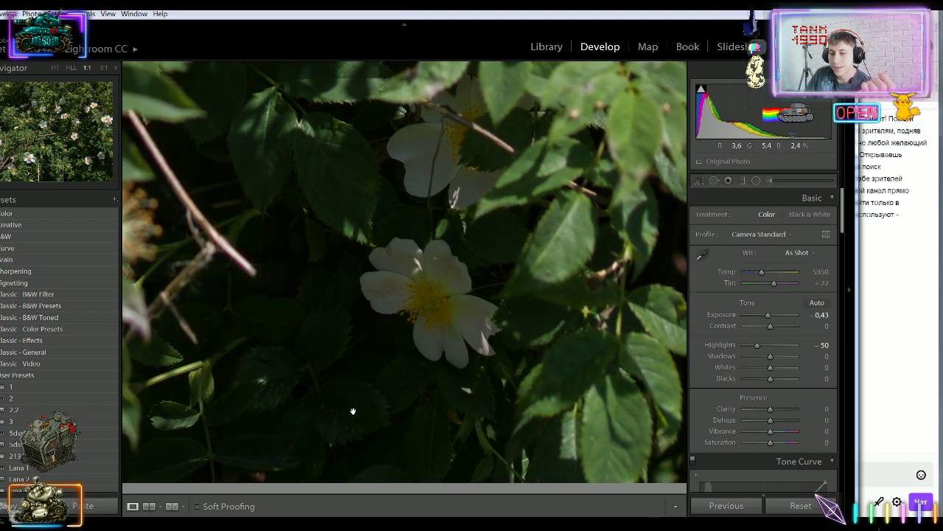
pyautogui.moveTo(316, 358); pyautogui.dragTo(92, 285)
pyautogui.moveTo(605, 362); pyautogui.dragTo(513, 385)
pyautogui.click(438, 337)
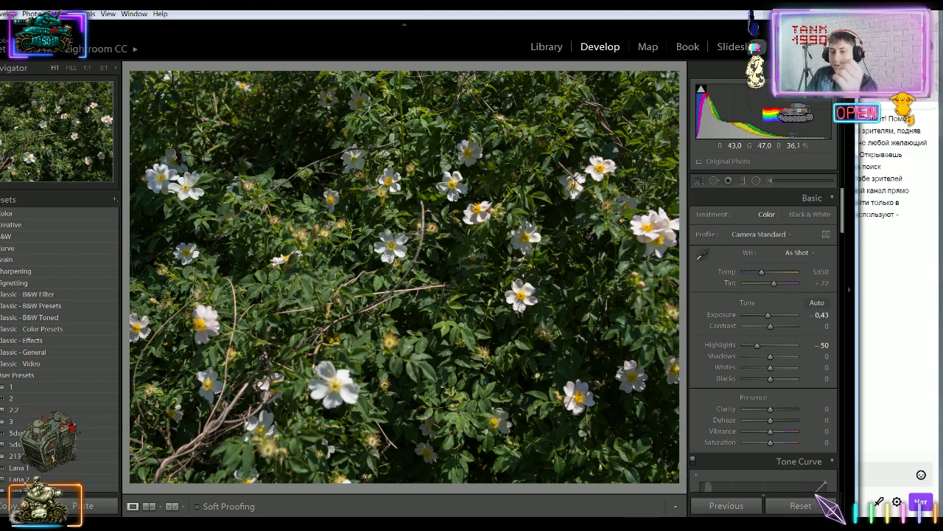
pyautogui.moveTo(757, 345); pyautogui.dragTo(759, 343)
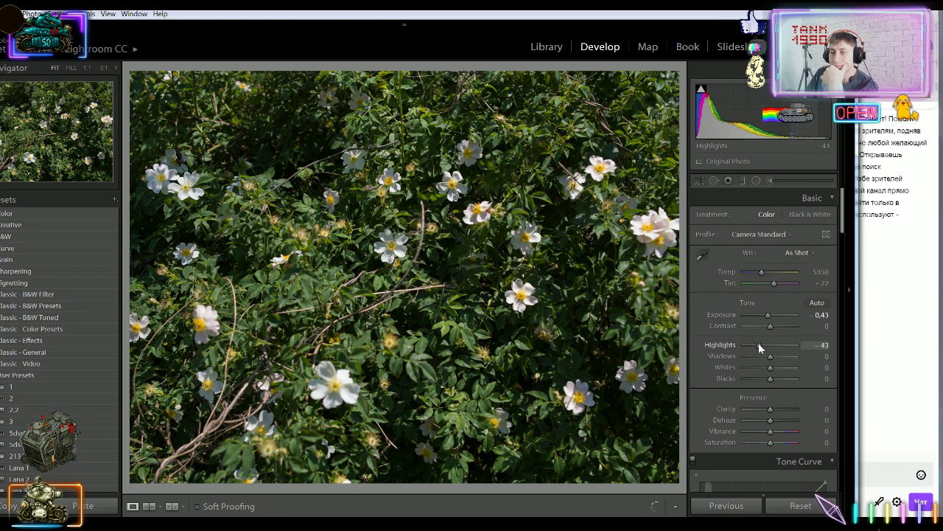
# Browse the available profile collections and preview the Vintage profiles on the rose bush photo
pyautogui.click(759, 235)
pyautogui.click(753, 262)
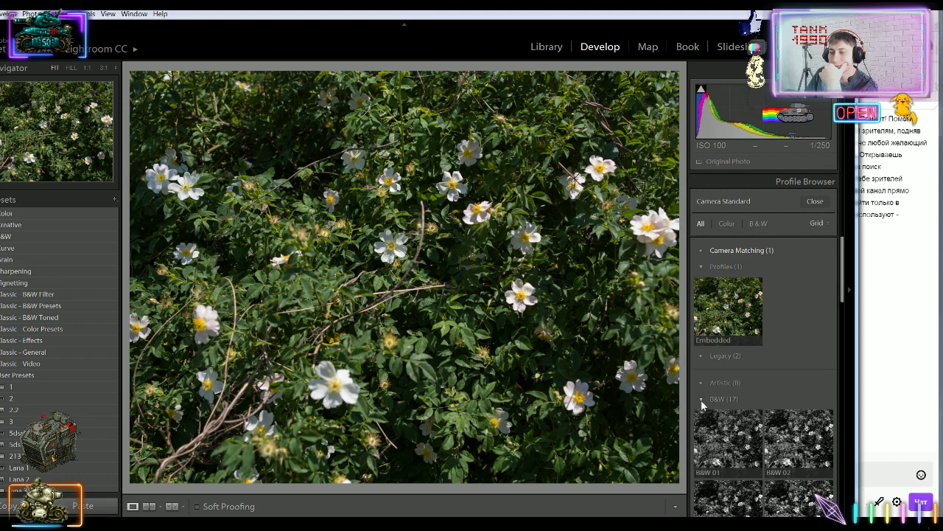
pyautogui.scroll(-3, 701, 400)
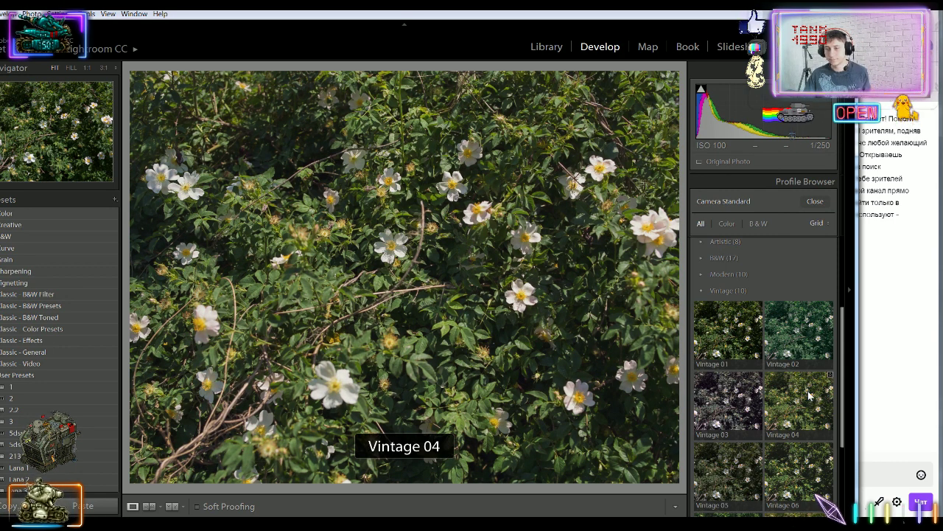
pyautogui.scroll(-2, 809, 396)
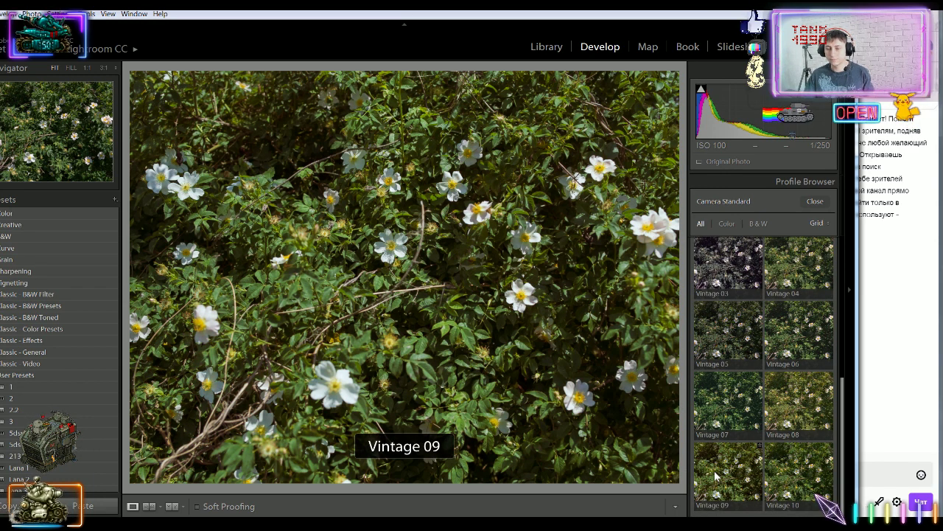
pyautogui.scroll(4, 730, 405)
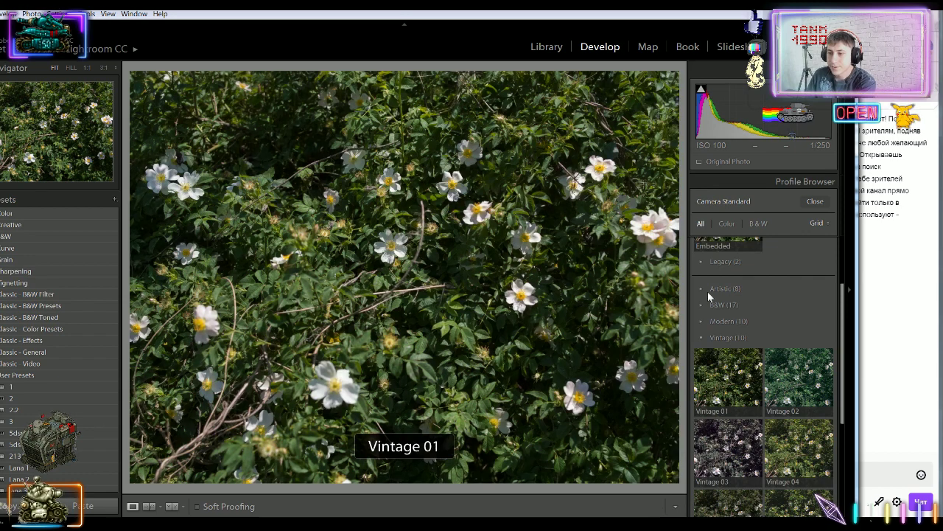
# Preview the Artistic profiles on the photo and collapse their group again
pyautogui.click(708, 289)
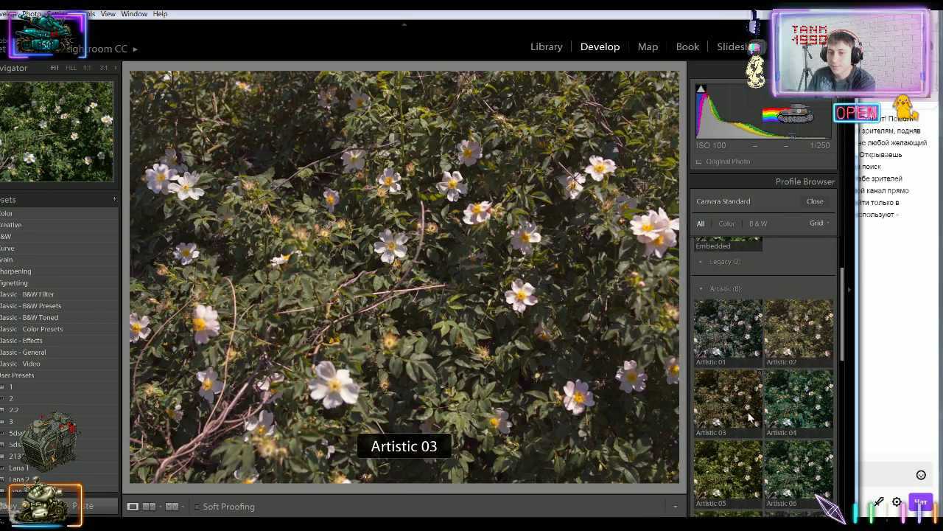
pyautogui.scroll(-3, 743, 483)
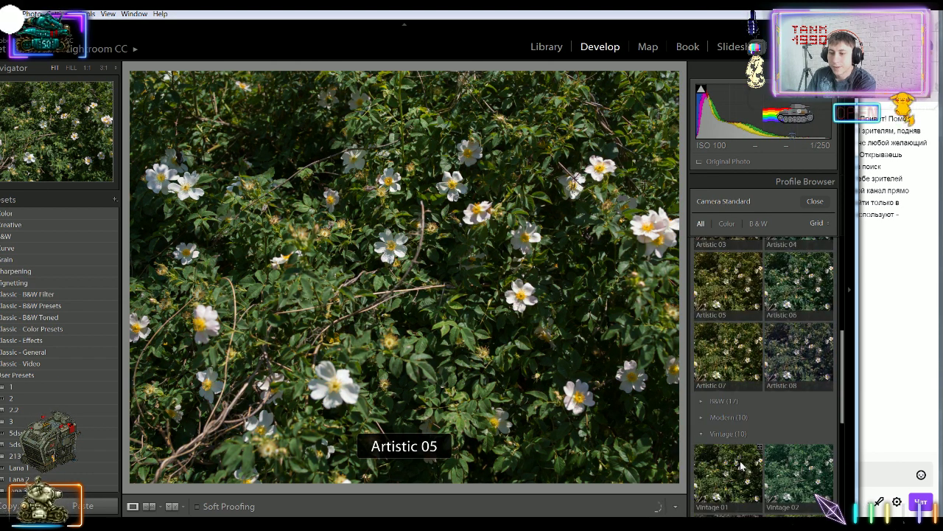
pyautogui.scroll(5, 796, 378)
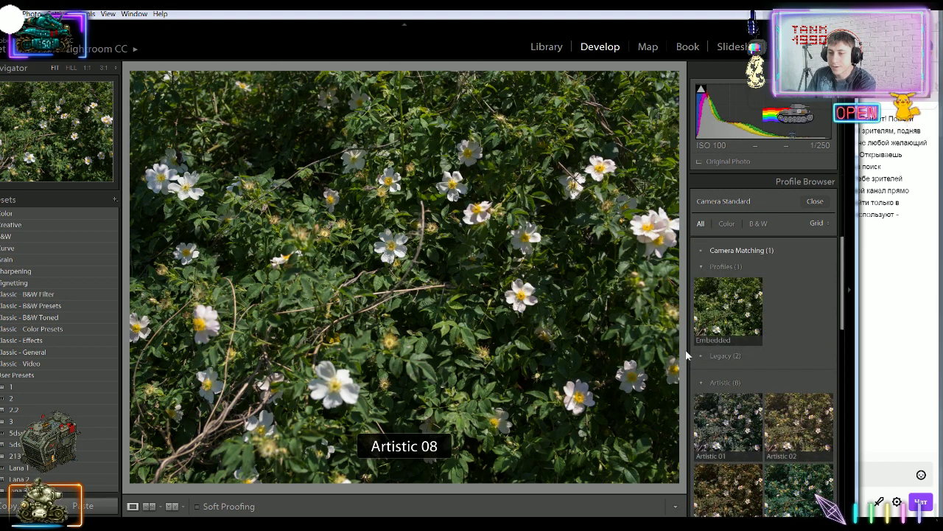
pyautogui.click(701, 382)
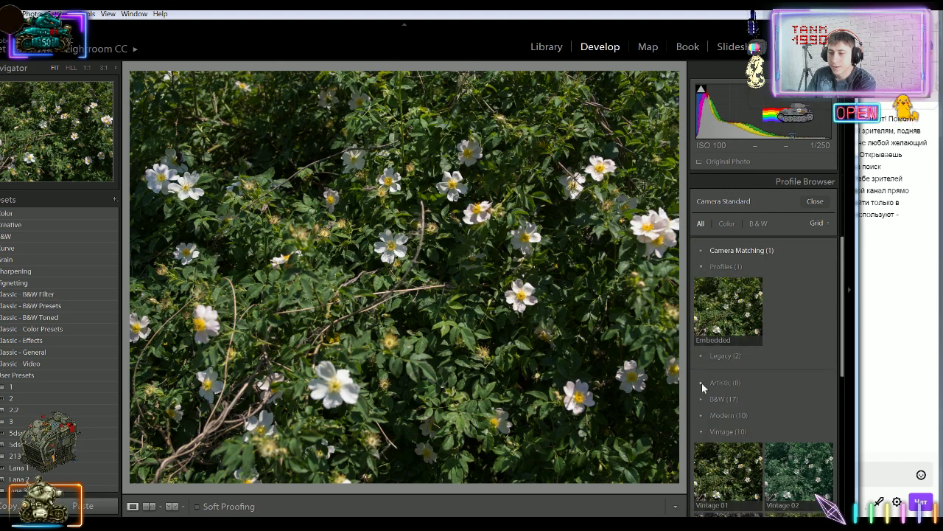
# Check the Legacy and Camera Matching profile groups, and apply the Embedded profile to the photo
pyautogui.click(702, 266)
pyautogui.click(701, 282)
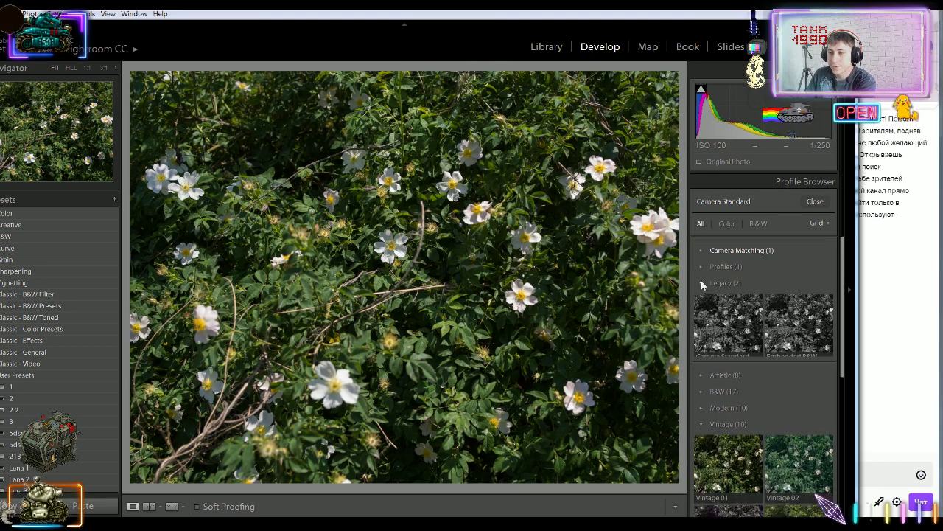
pyautogui.click(701, 282)
pyautogui.click(702, 264)
pyautogui.click(701, 250)
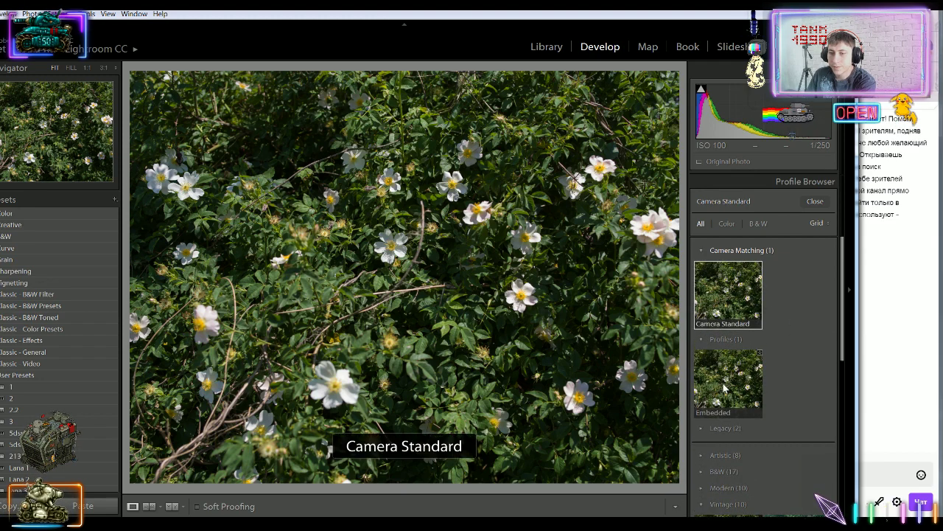
pyautogui.click(741, 396)
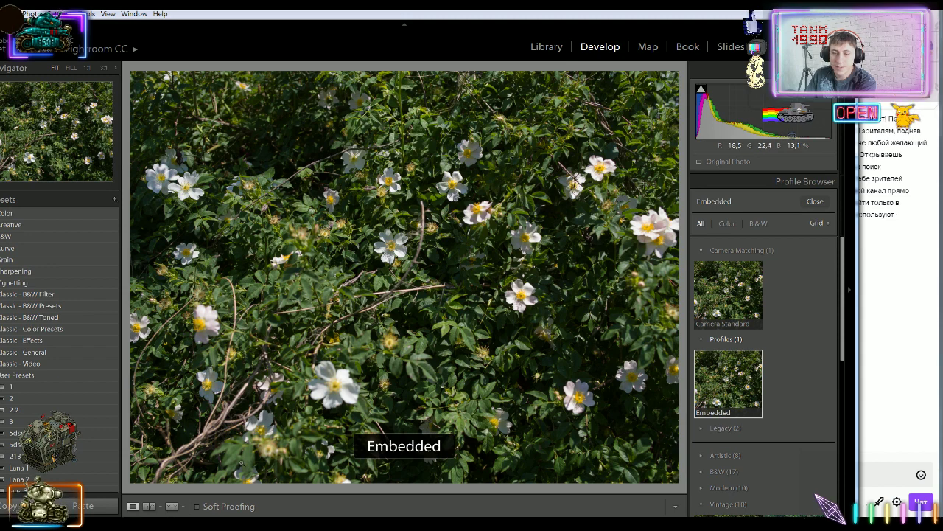
# Compare the edited photo with the neighbouring bush photos, and close the profile browser
pyautogui.press('Right')
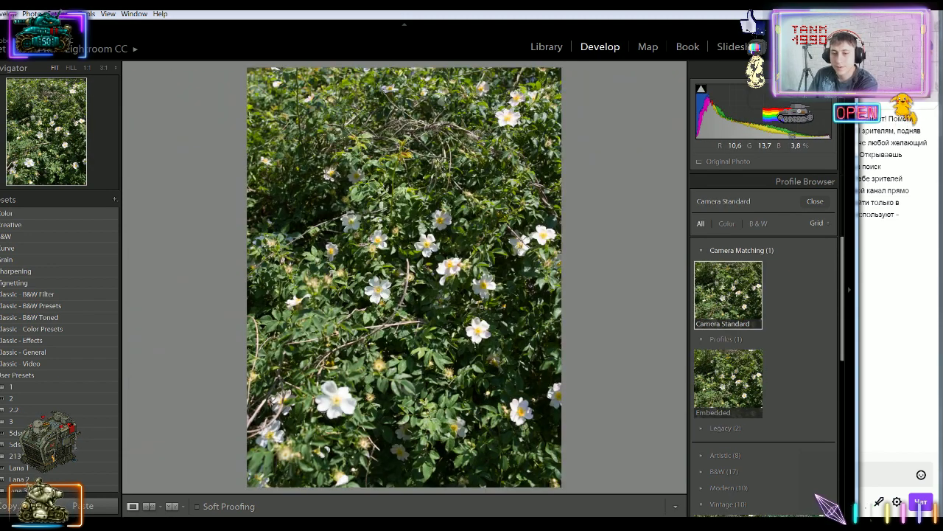
pyautogui.press('Right')
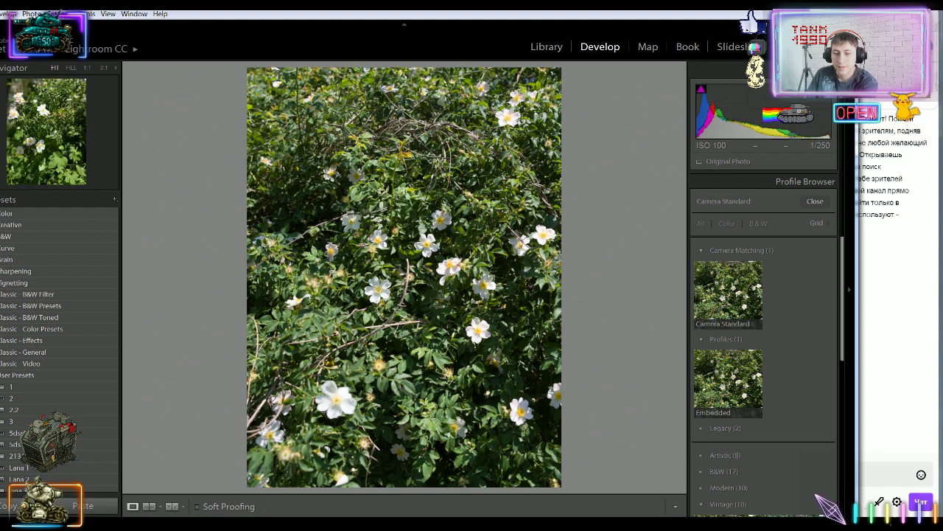
pyautogui.press('Right')
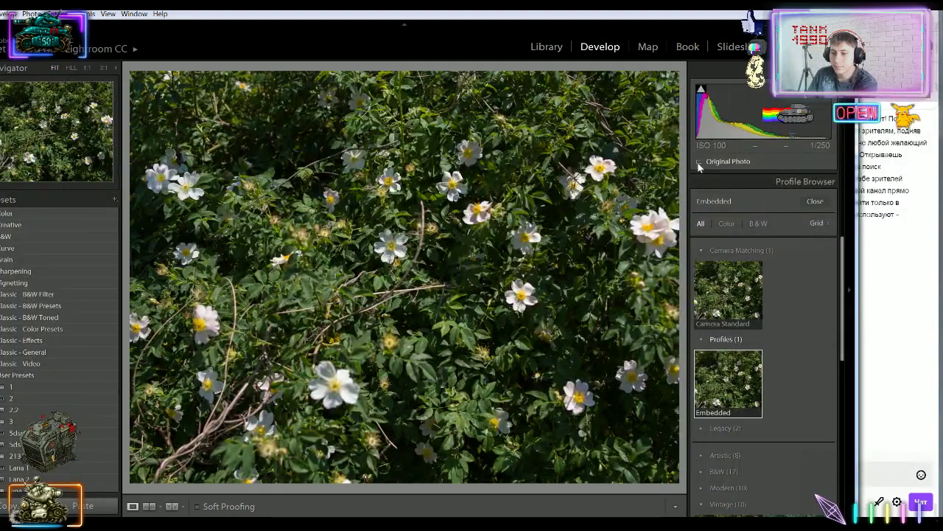
pyautogui.click(700, 163)
pyautogui.click(530, 354)
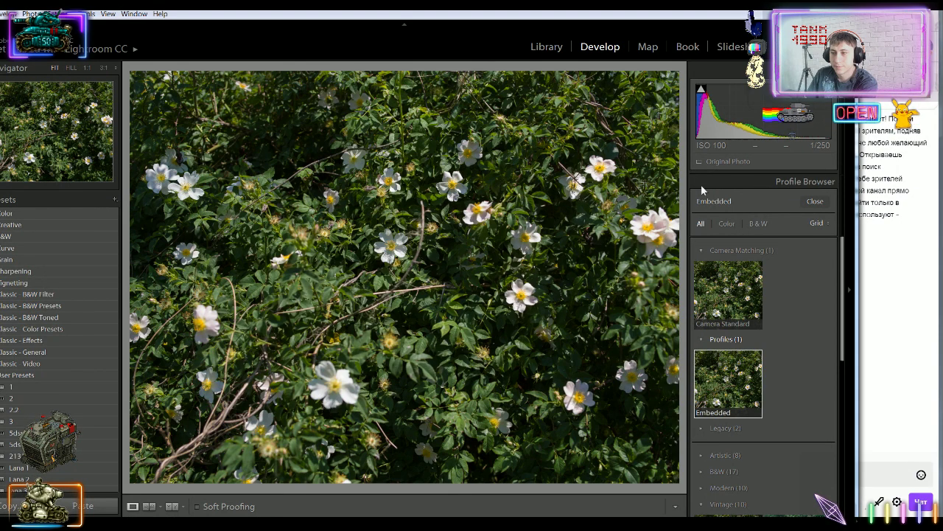
pyautogui.click(815, 201)
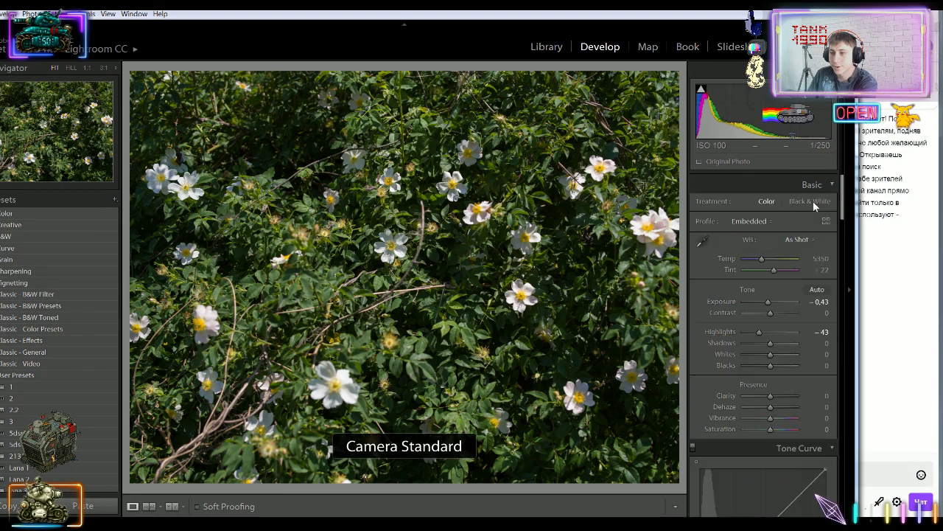
# Crop the photo tighter around the central flowers, keeping the original aspect ratio
pyautogui.press('r')
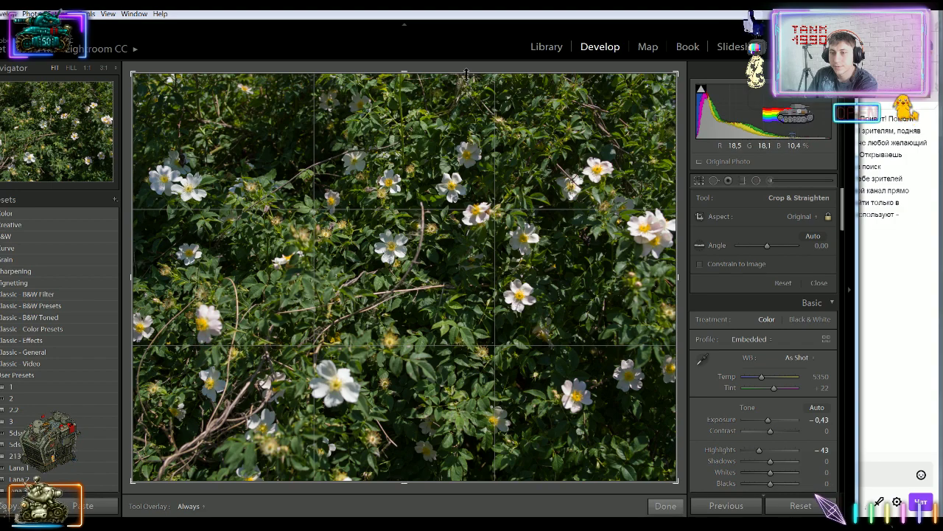
pyautogui.moveTo(467, 74); pyautogui.dragTo(444, 254)
pyautogui.click(666, 505)
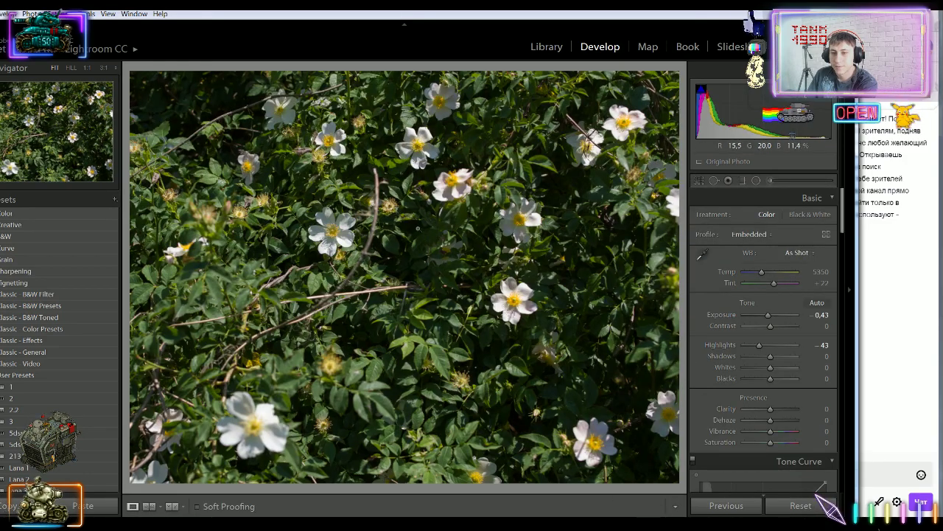
pyautogui.click(421, 189)
pyautogui.click(421, 188)
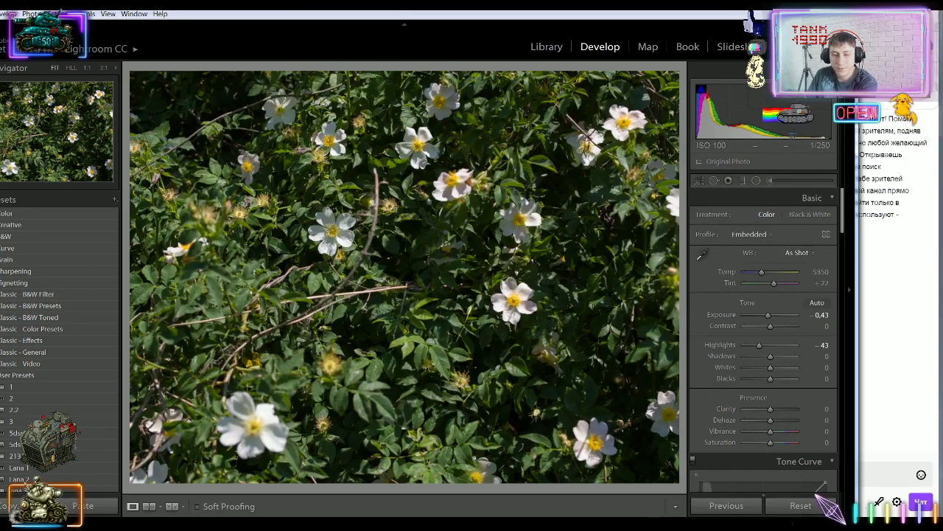
# On the portrait photo of white roses above large leaves, set Highlights to -52 and Exposure to -0.58
pyautogui.press('Right')
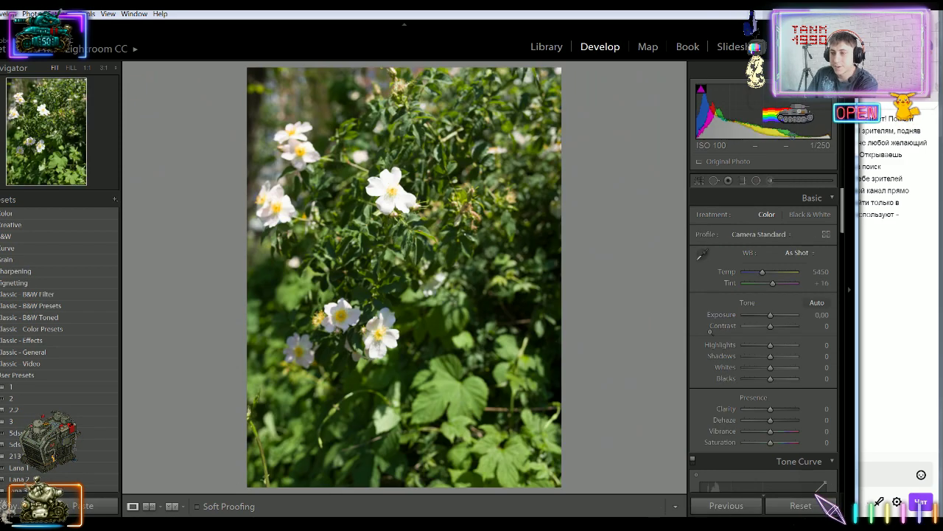
pyautogui.moveTo(771, 345); pyautogui.dragTo(755, 363)
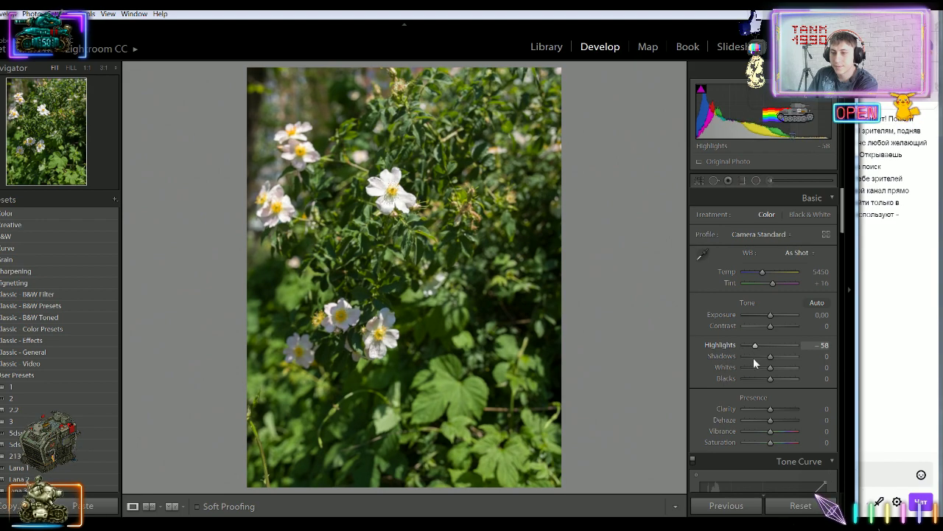
pyautogui.moveTo(771, 315); pyautogui.dragTo(755, 348)
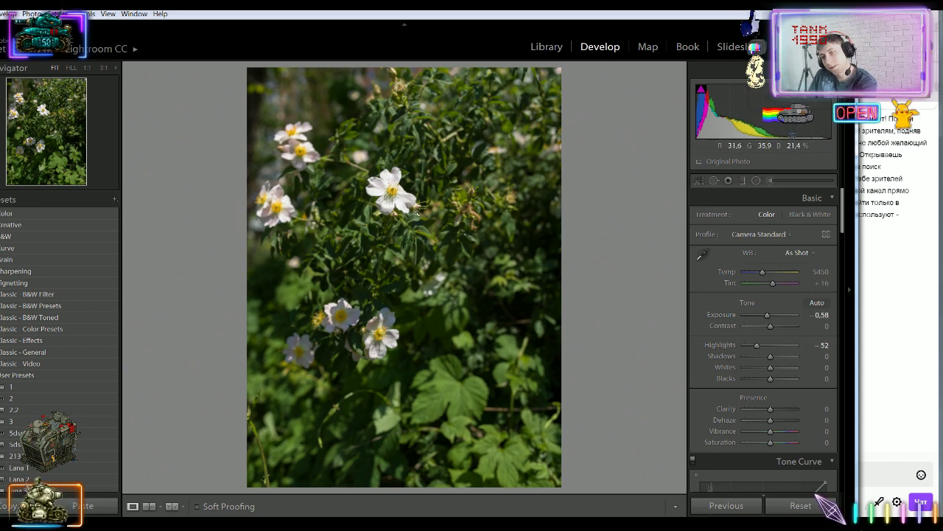
# Examine the central white flower and the blurred flowers near the photo's left edge at full magnification for petal detail
pyautogui.click(404, 200)
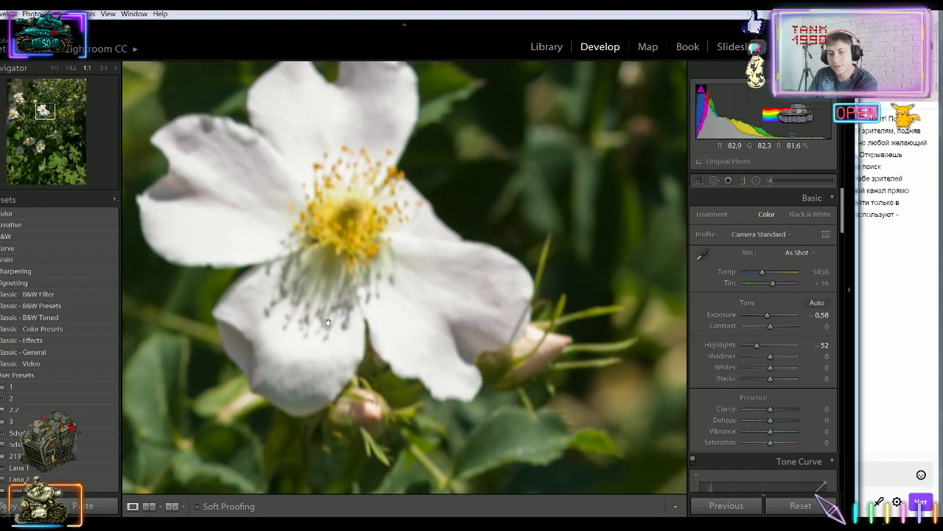
pyautogui.moveTo(327, 323); pyautogui.dragTo(670, 220)
pyautogui.moveTo(439, 357); pyautogui.dragTo(584, 155)
pyautogui.moveTo(446, 466); pyautogui.dragTo(592, 417)
pyautogui.click(471, 359)
pyautogui.click(299, 149)
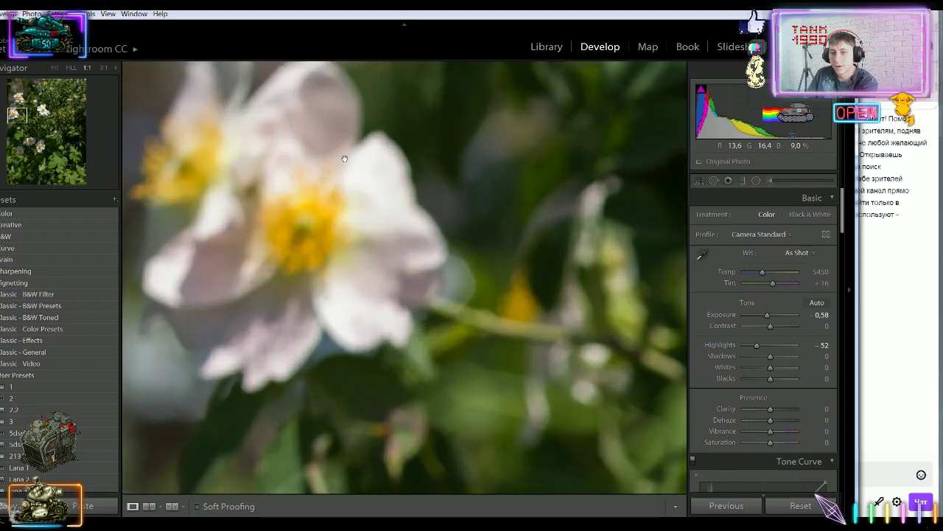
pyautogui.moveTo(461, 396); pyautogui.dragTo(19, 140)
pyautogui.moveTo(508, 349); pyautogui.dragTo(279, 253)
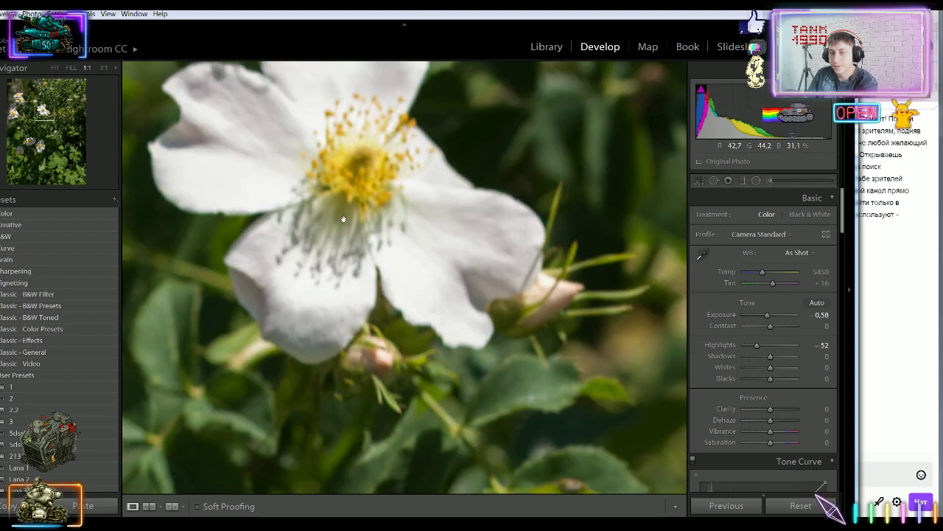
pyautogui.moveTo(348, 210); pyautogui.dragTo(343, 323)
pyautogui.click(347, 282)
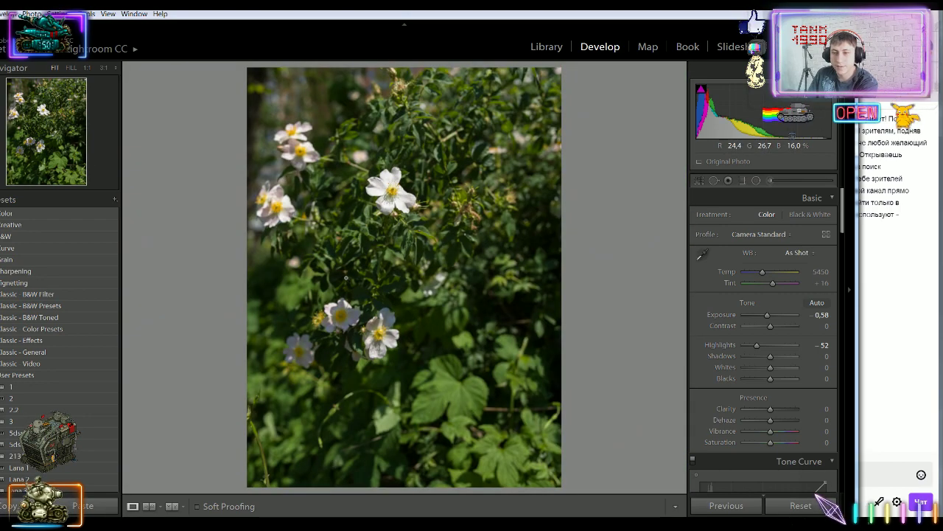
# Inspect the central flower's bright petals at full magnification, and lower Highlights to -100
pyautogui.click(401, 175)
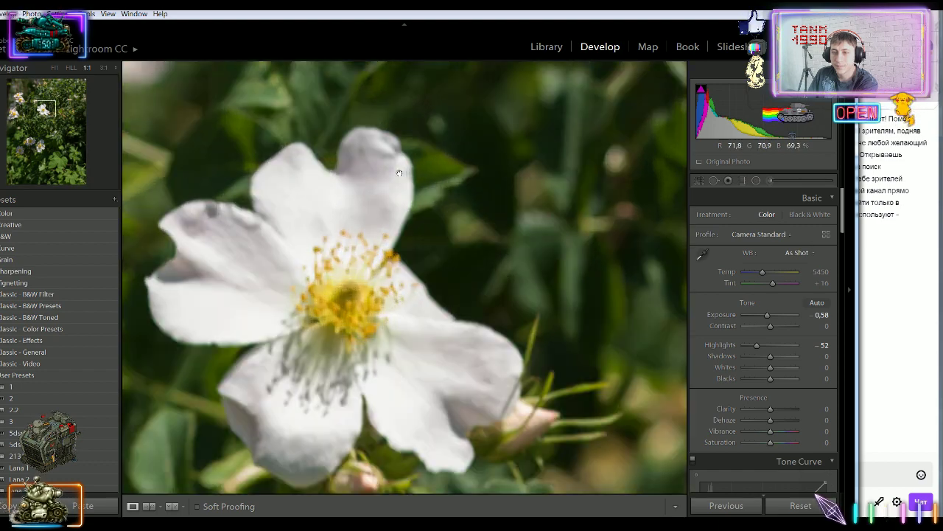
pyautogui.click(393, 280)
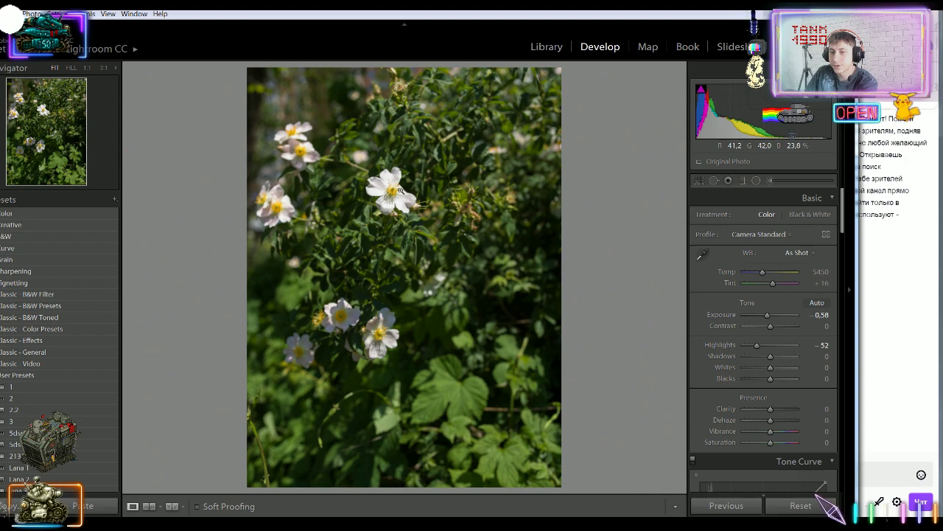
pyautogui.click(398, 192)
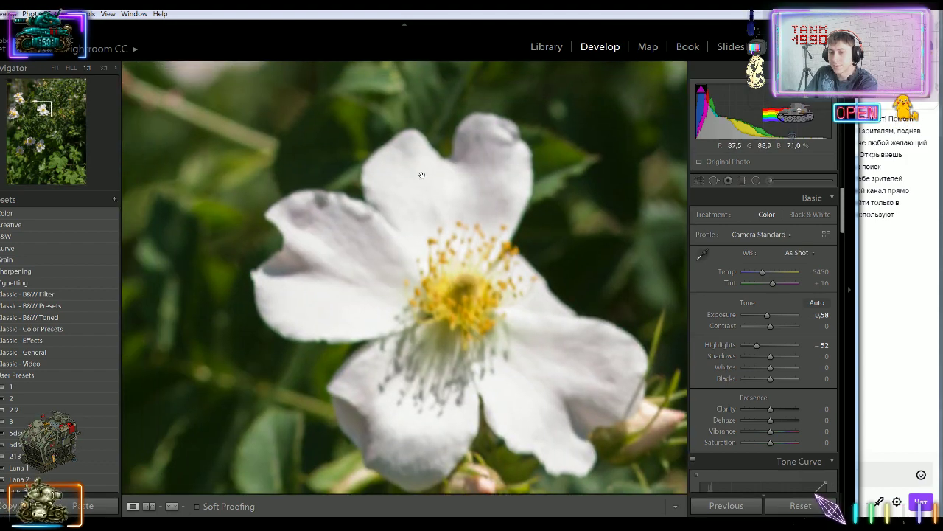
pyautogui.moveTo(422, 175); pyautogui.dragTo(343, 143)
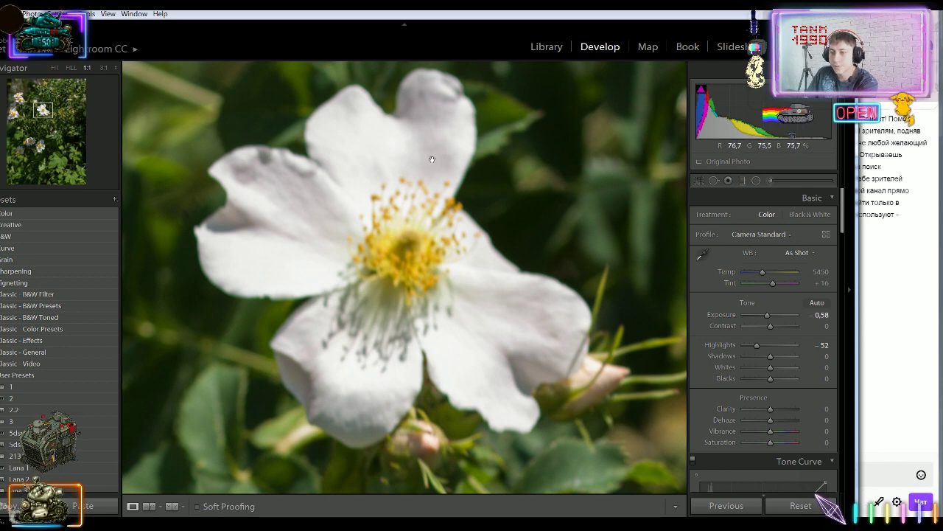
pyautogui.moveTo(541, 306); pyautogui.dragTo(478, 283)
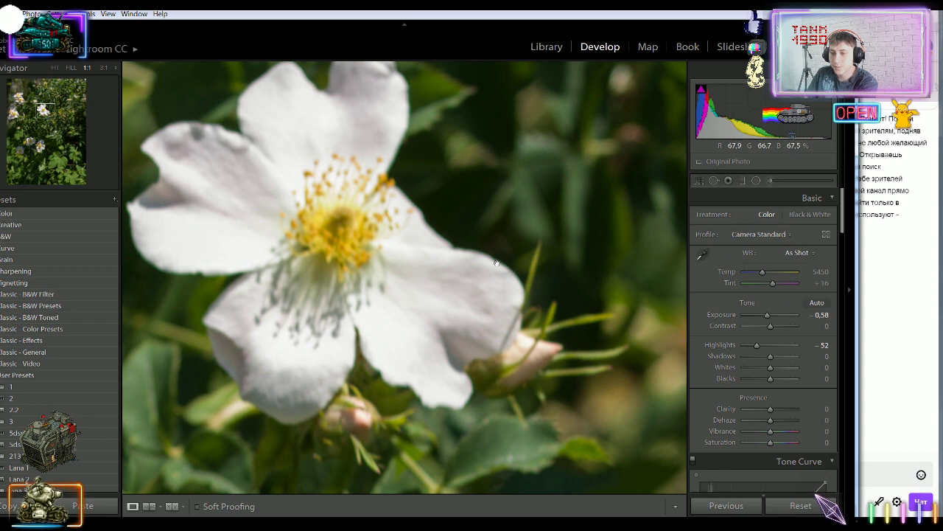
pyautogui.hscroll(-3, 408, 197)
pyautogui.scroll(3, 407, 197)
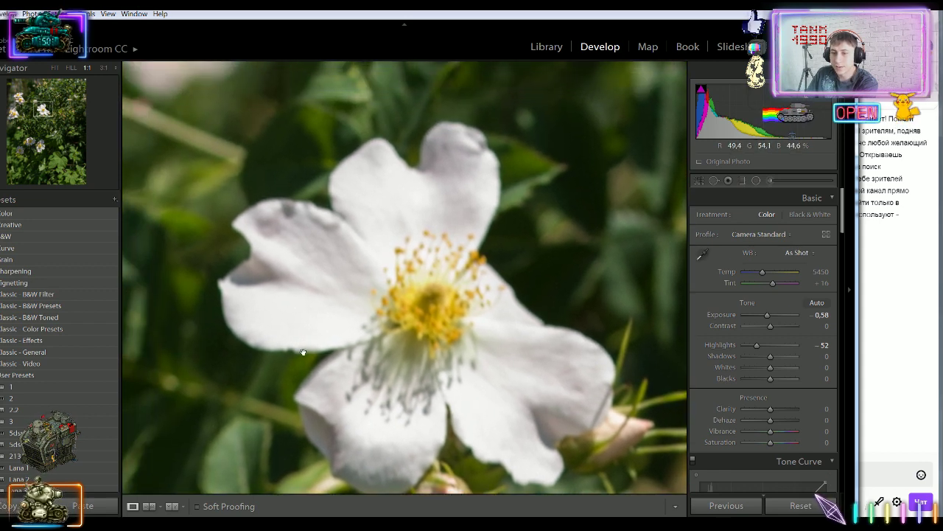
pyautogui.moveTo(303, 353); pyautogui.dragTo(340, 347)
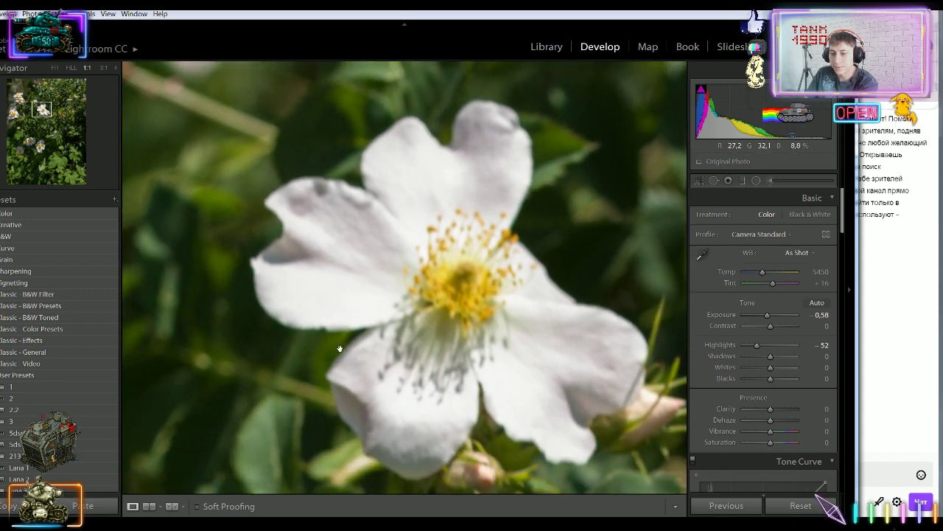
pyautogui.moveTo(426, 442); pyautogui.dragTo(428, 316)
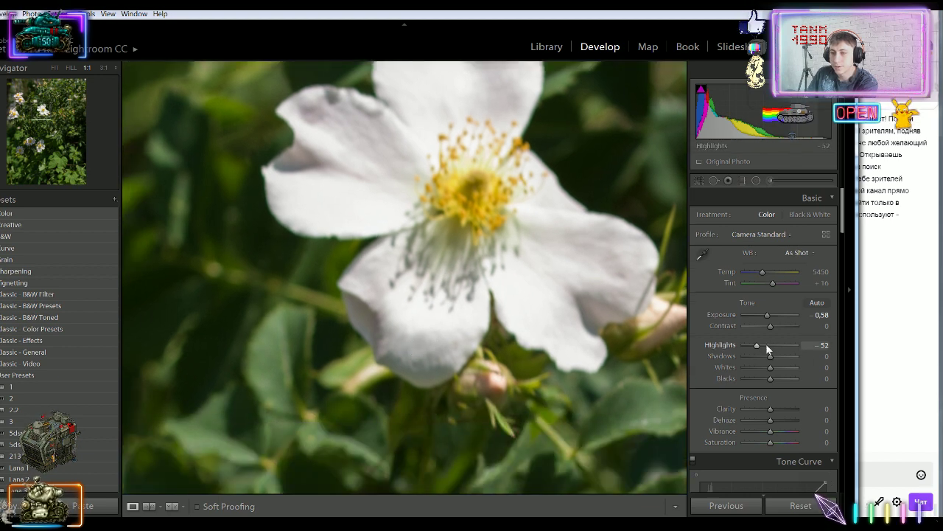
pyautogui.moveTo(771, 347); pyautogui.dragTo(729, 352)
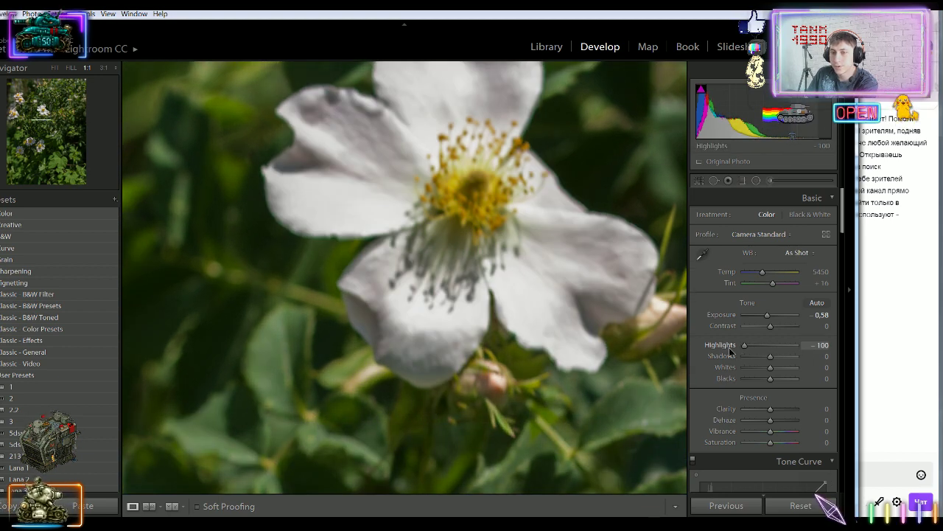
# Examine the central white flower at full magnification for petal and stamen detail
pyautogui.moveTo(518, 264); pyautogui.dragTo(497, 300)
pyautogui.moveTo(745, 346); pyautogui.dragTo(412, 210)
pyautogui.moveTo(418, 136); pyautogui.dragTo(452, 137)
pyautogui.moveTo(541, 273); pyautogui.dragTo(506, 248)
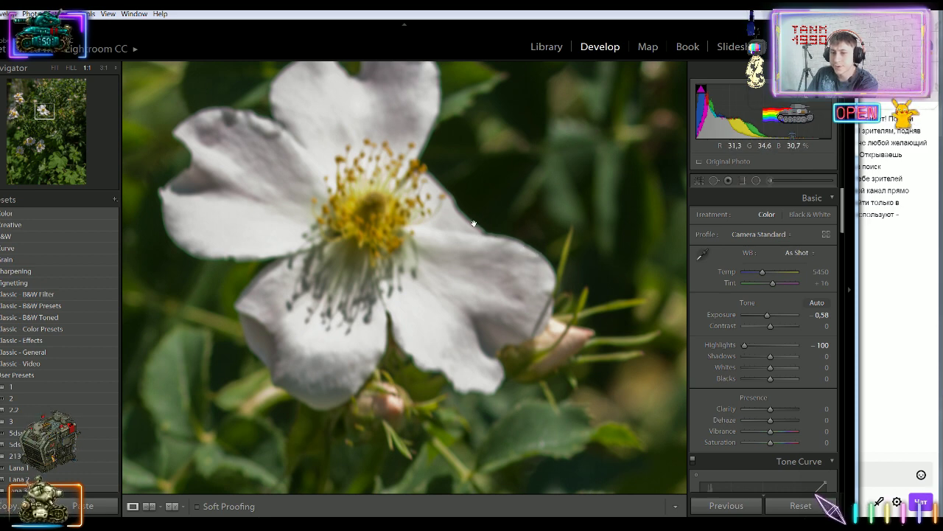
pyautogui.moveTo(426, 147); pyautogui.dragTo(451, 250)
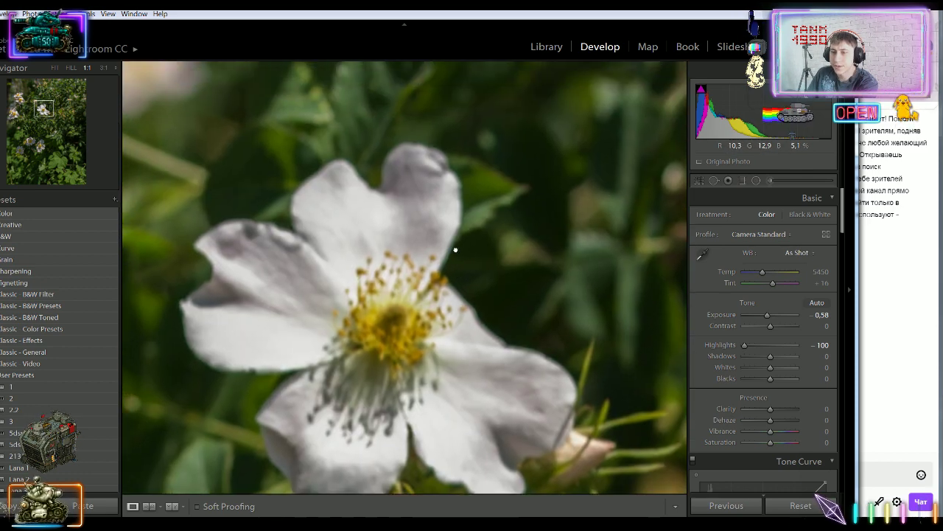
pyautogui.moveTo(363, 247); pyautogui.dragTo(447, 214)
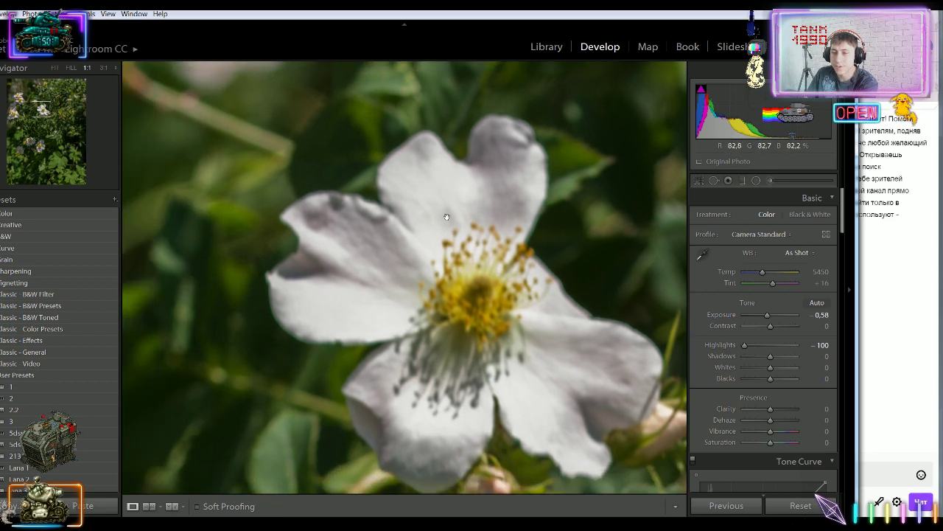
pyautogui.moveTo(639, 327); pyautogui.dragTo(524, 314)
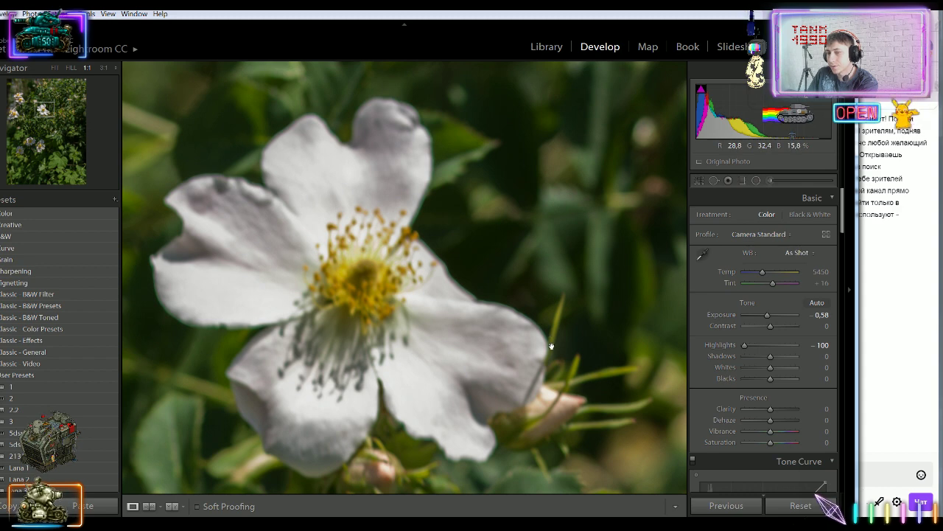
pyautogui.moveTo(454, 263); pyautogui.dragTo(554, 192)
# Compare strong and weak highlight recovery on the flower's petals, and settle on Highlights at -66
pyautogui.click(768, 345)
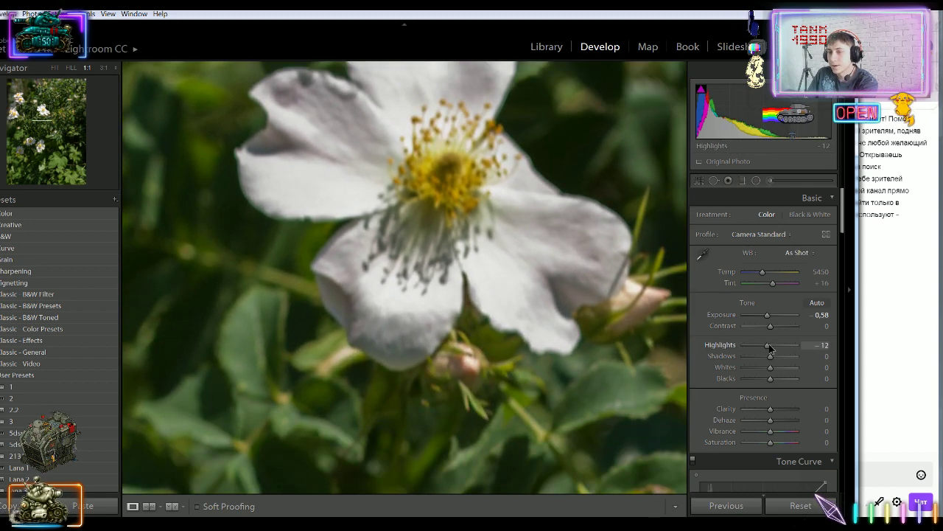
pyautogui.moveTo(769, 346); pyautogui.dragTo(771, 346)
pyautogui.moveTo(585, 305); pyautogui.dragTo(569, 378)
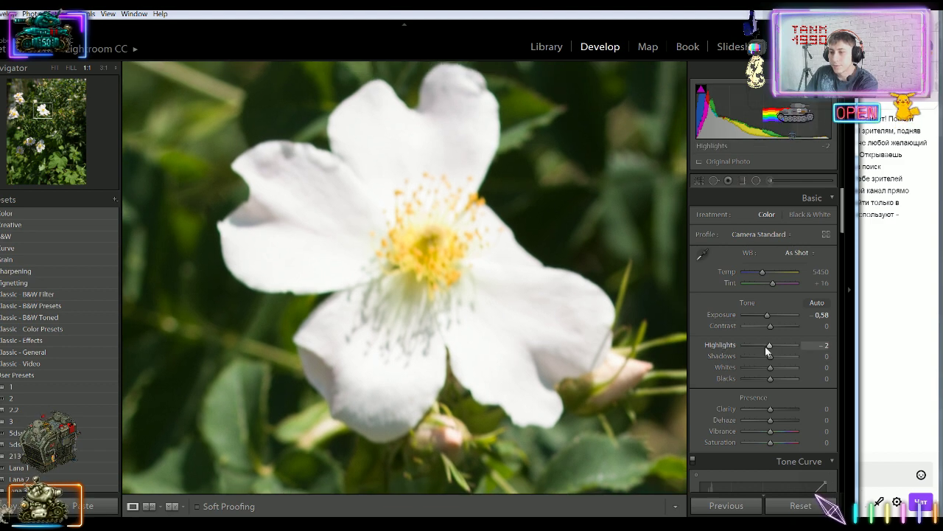
pyautogui.moveTo(767, 346); pyautogui.dragTo(739, 348)
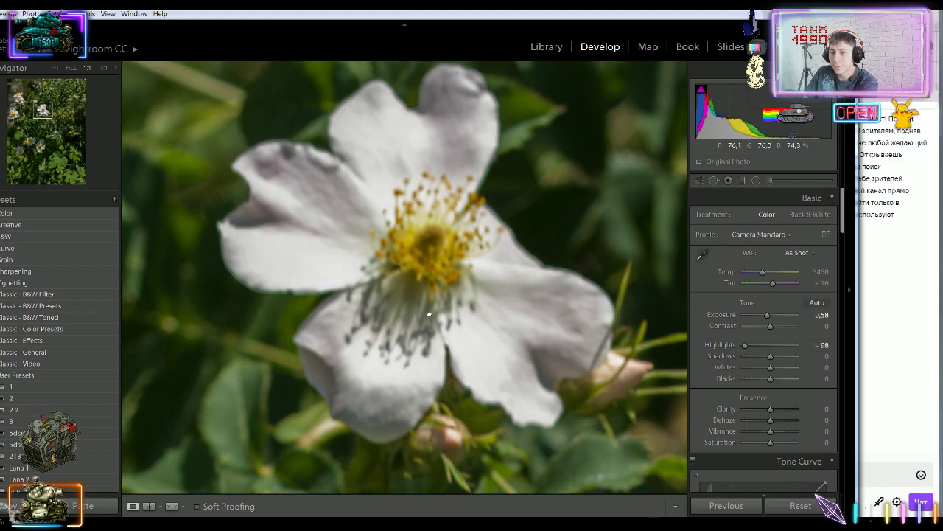
pyautogui.click(429, 314)
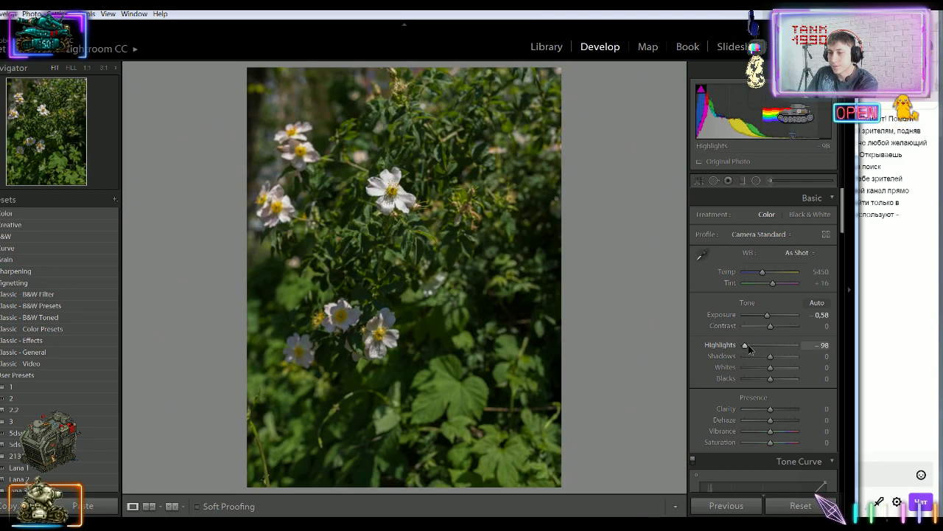
pyautogui.moveTo(748, 348)
pyautogui.mouseDown()
pyautogui.moveTo(722, 352)
pyautogui.moveTo(752, 350)
pyautogui.mouseUp()
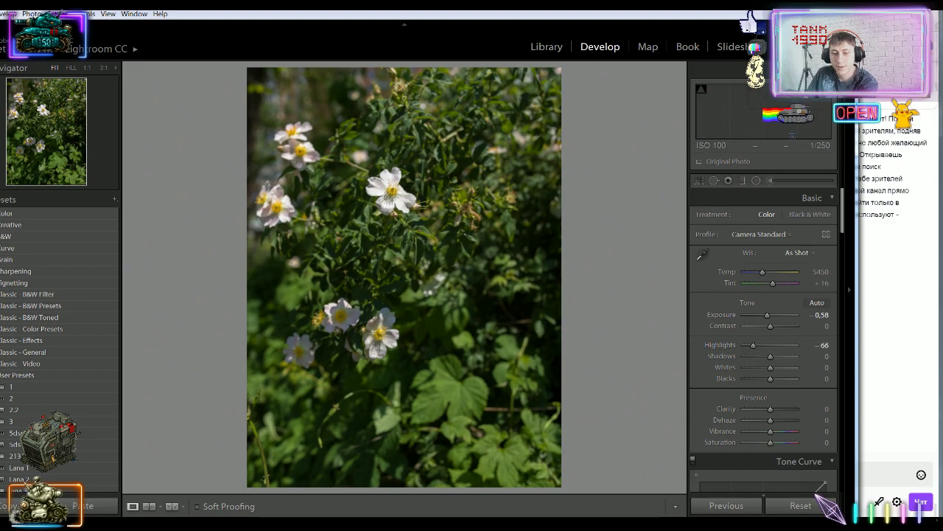
# On the next photo, of driftwood on grass, try Exposure at -0.97 with Highlights at -29
pyautogui.press('Right')
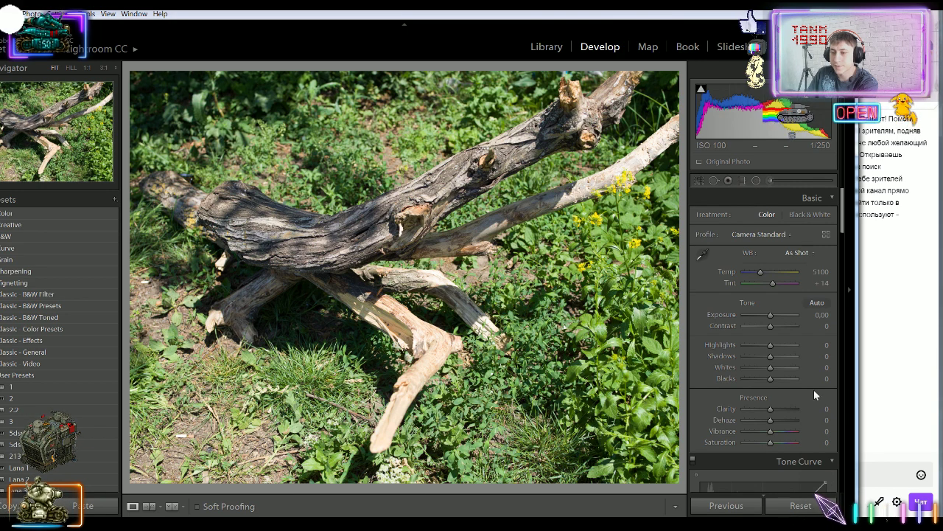
pyautogui.moveTo(772, 345); pyautogui.dragTo(757, 362)
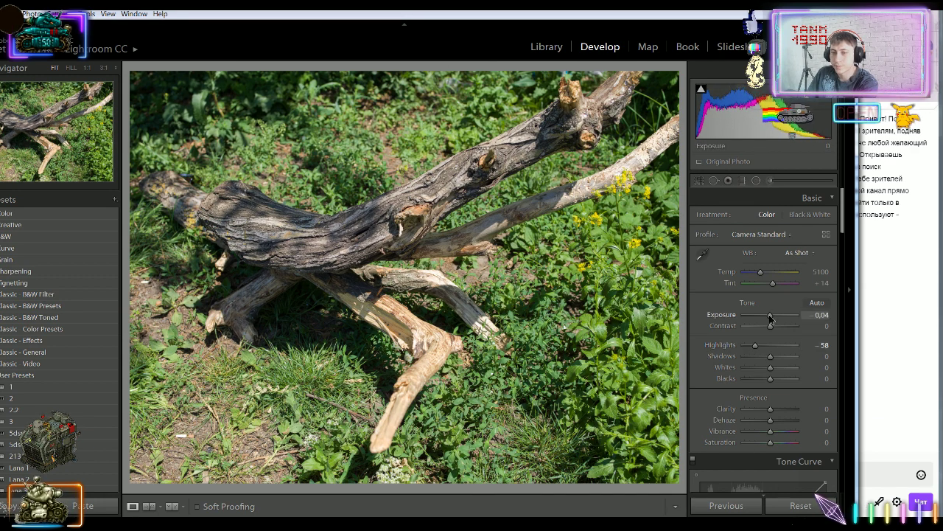
pyautogui.moveTo(770, 315); pyautogui.dragTo(762, 346)
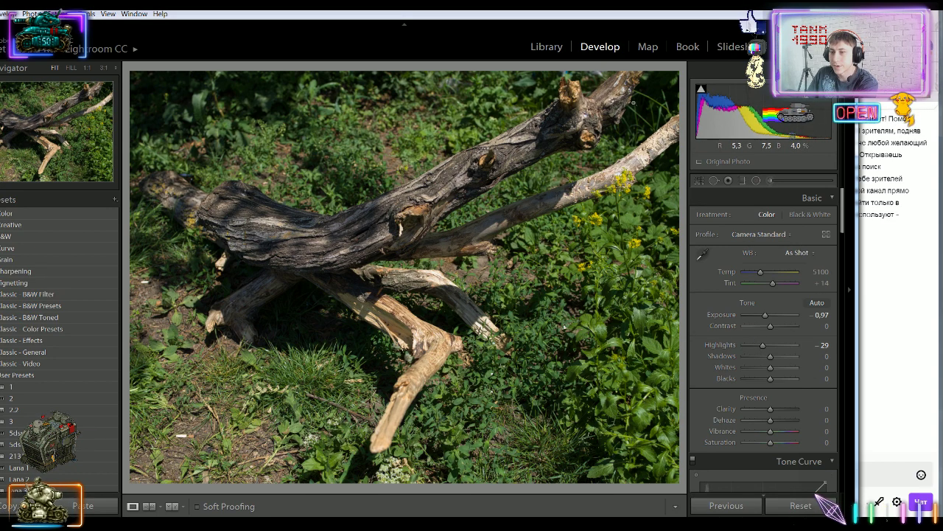
# View the following, darker driftwood photo for comparison, including the blue object behind the branch
pyautogui.press('Right')
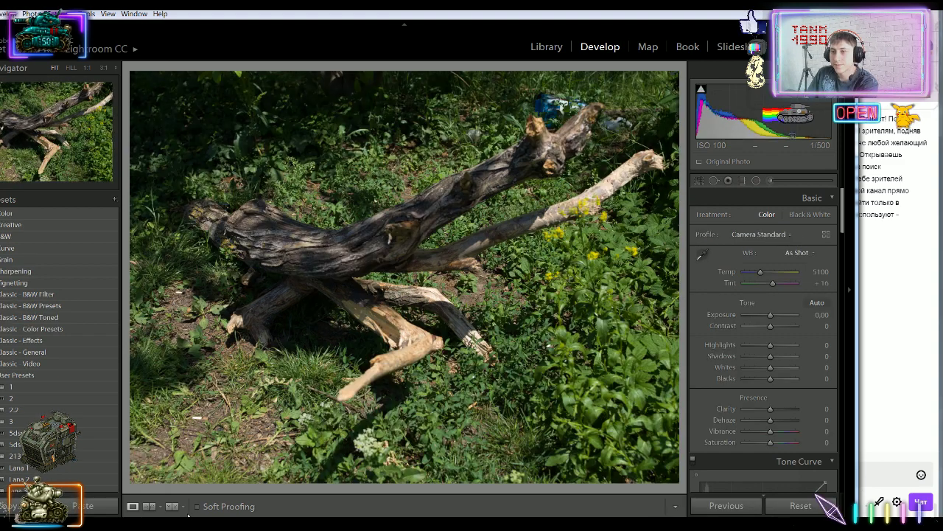
pyautogui.click(561, 106)
pyautogui.moveTo(561, 106); pyautogui.dragTo(248, 229)
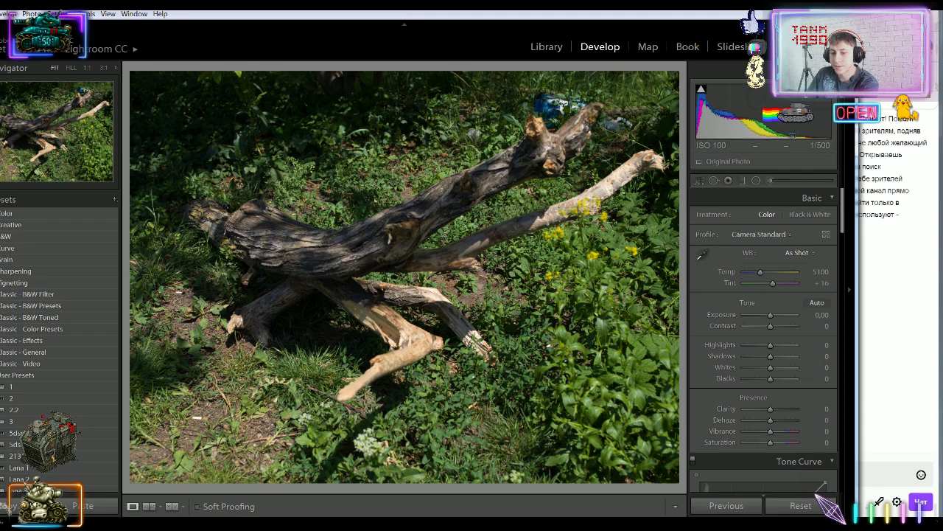
# Return to the brighter driftwood photo, reset its Exposure to 0, and set Highlights to -10
pyautogui.press('Left')
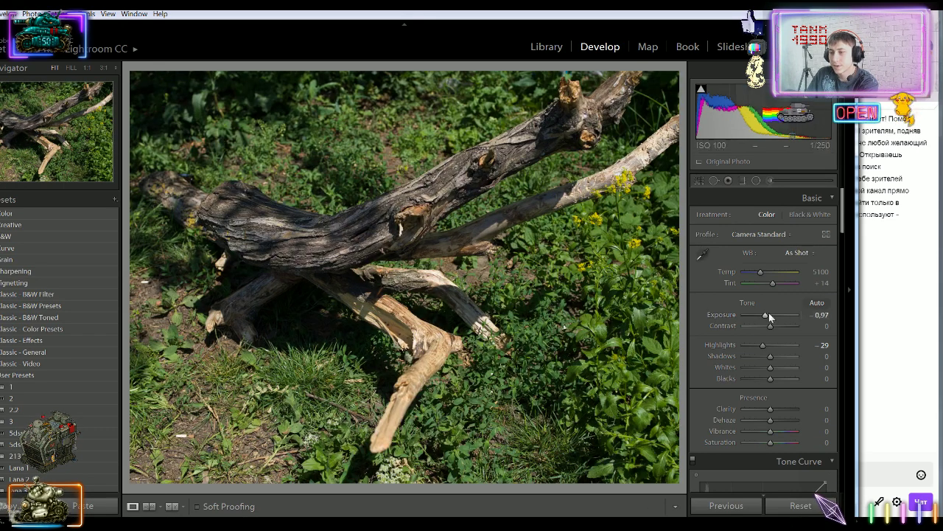
pyautogui.doubleClick(769, 314)
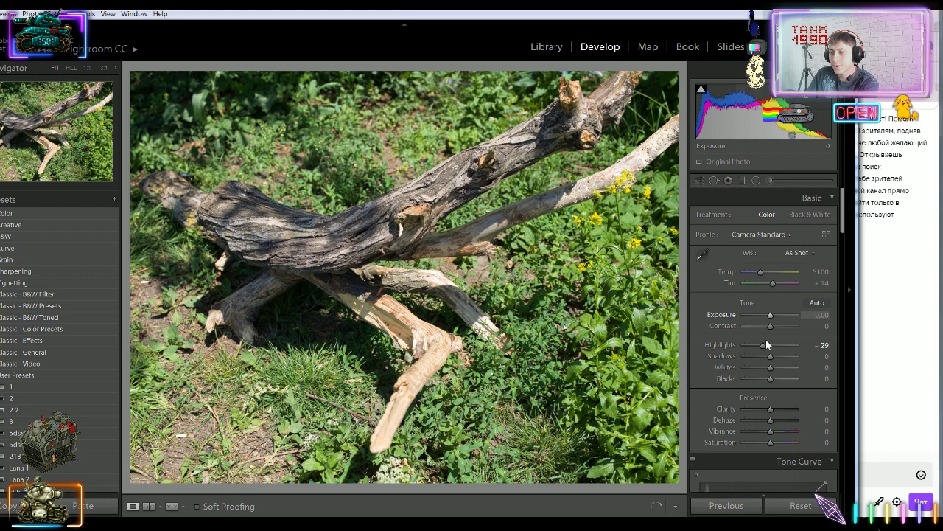
pyautogui.moveTo(764, 345); pyautogui.dragTo(768, 346)
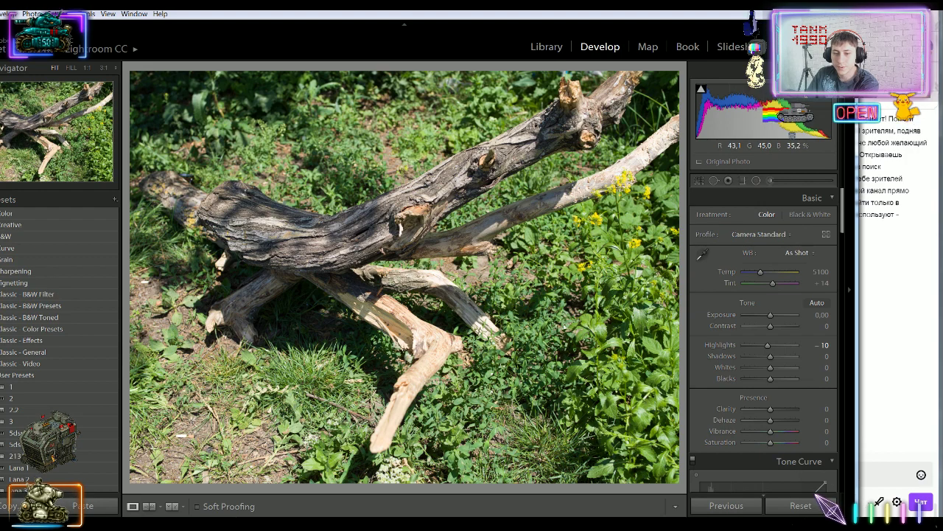
pyautogui.click(192, 423)
pyautogui.moveTo(452, 426); pyautogui.dragTo(628, 202)
pyautogui.moveTo(303, 263); pyautogui.dragTo(414, 301)
pyautogui.moveTo(405, 366); pyautogui.dragTo(212, 362)
pyautogui.click(376, 263)
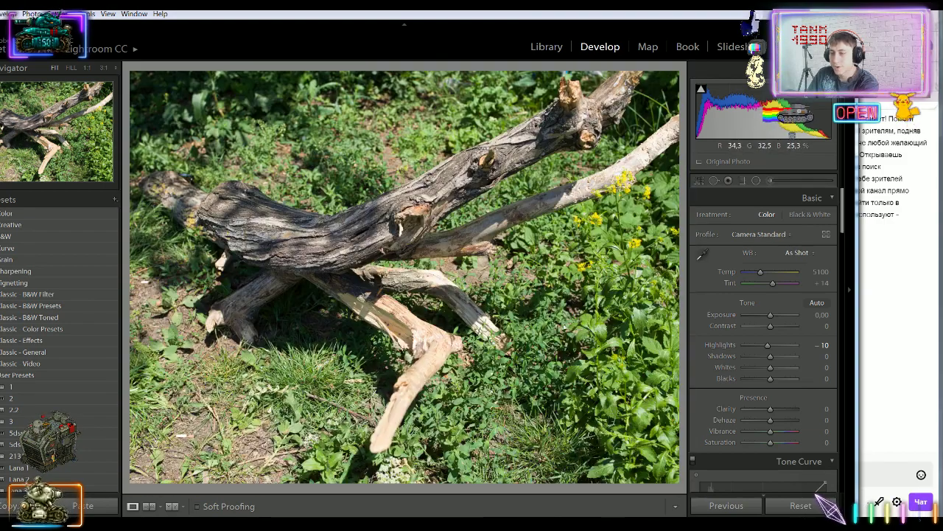
# On the brighter driftwood photo, set Shadows to -29, Blacks to -22, Highlights to -36 and Exposure to -0.27
pyautogui.moveTo(770, 357); pyautogui.dragTo(765, 382)
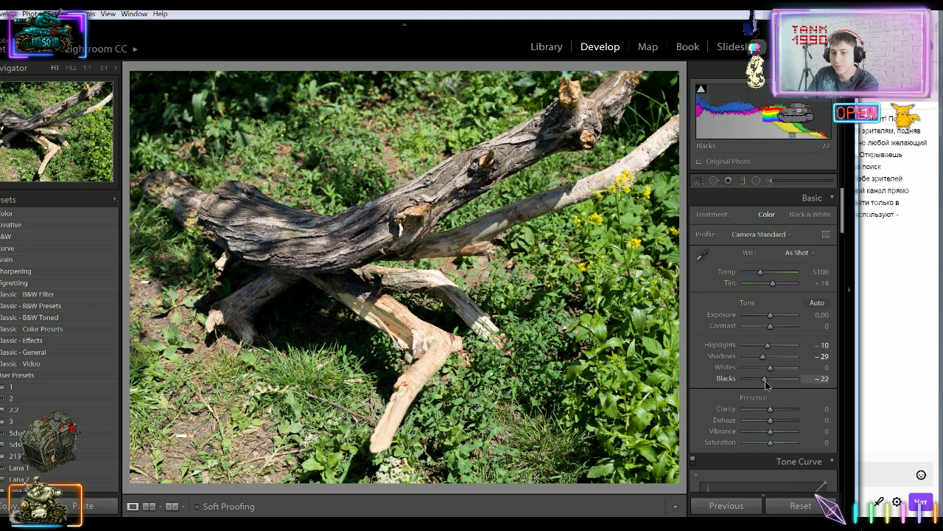
pyautogui.moveTo(767, 345); pyautogui.dragTo(752, 347)
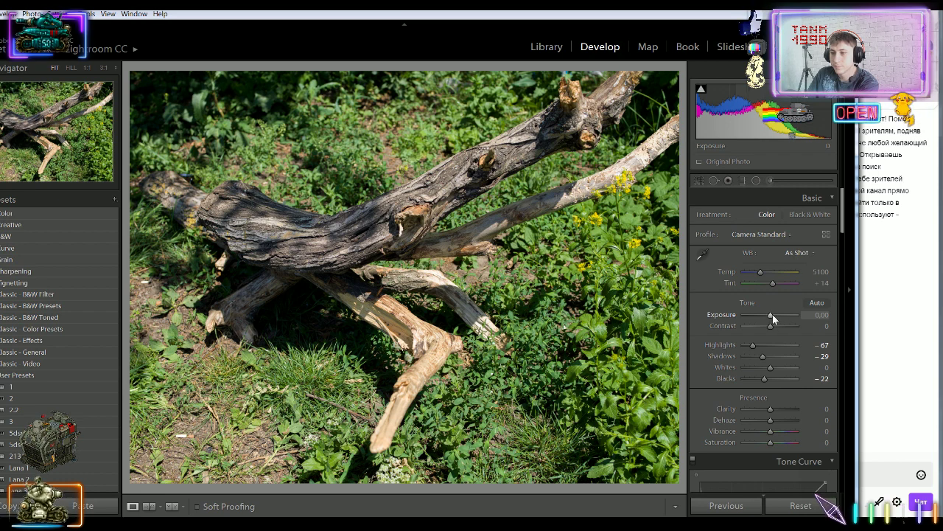
pyautogui.moveTo(771, 316); pyautogui.dragTo(763, 351)
# Compare the edited driftwood photo with the darker one that follows it by switching between them
pyautogui.press('Right')
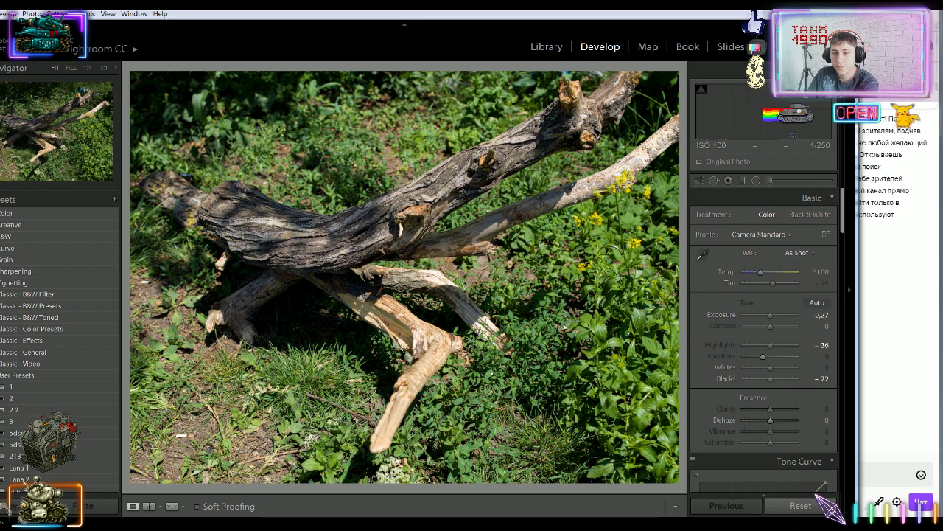
pyautogui.click(801, 505)
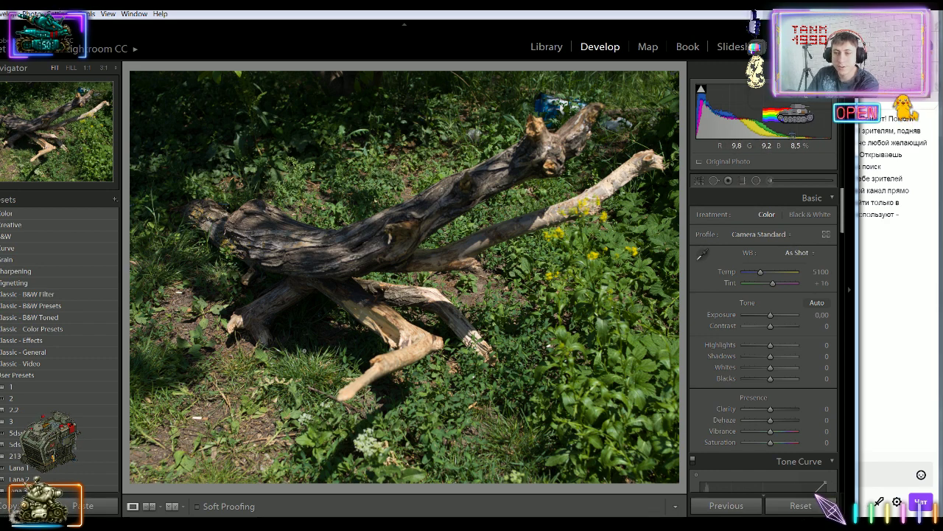
pyautogui.press('Right')
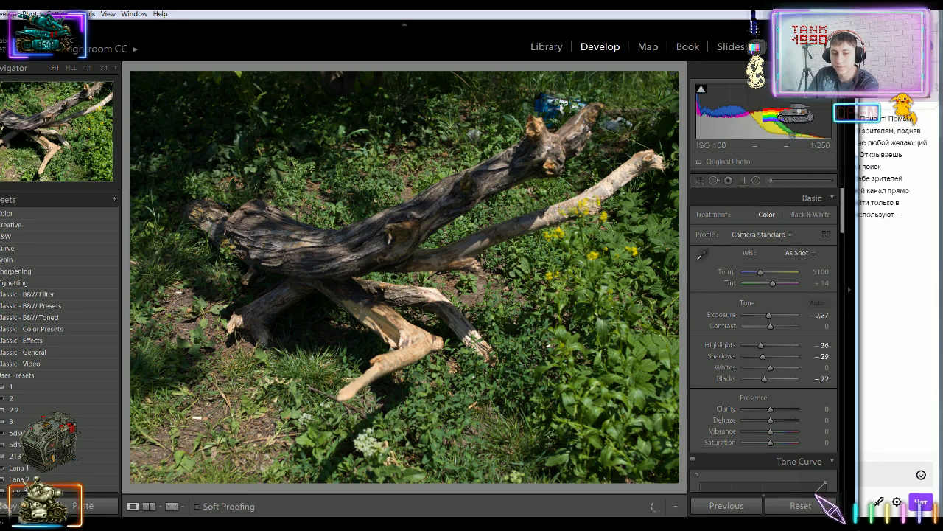
pyautogui.press('Right')
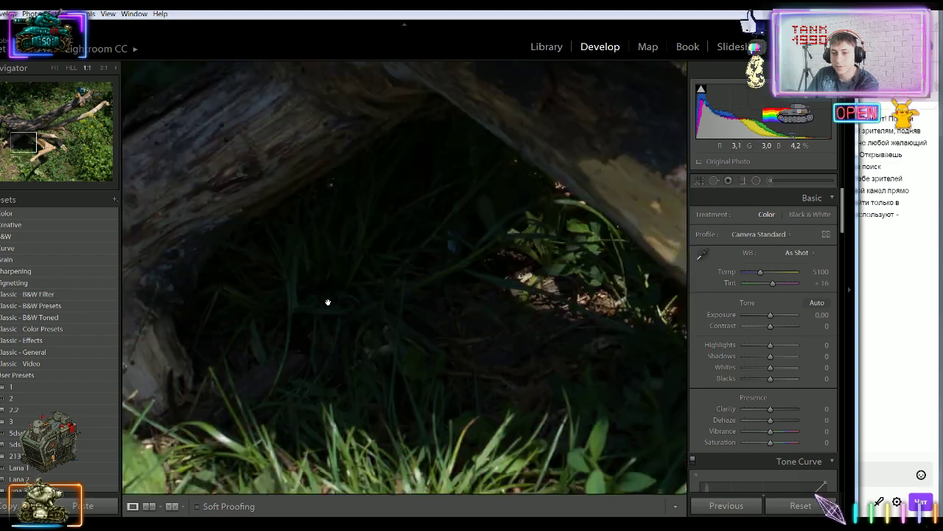
# Examine the darker driftwood photo at full magnification in the shadows under the trunk, the foliage and the ground beside it
pyautogui.click(322, 341)
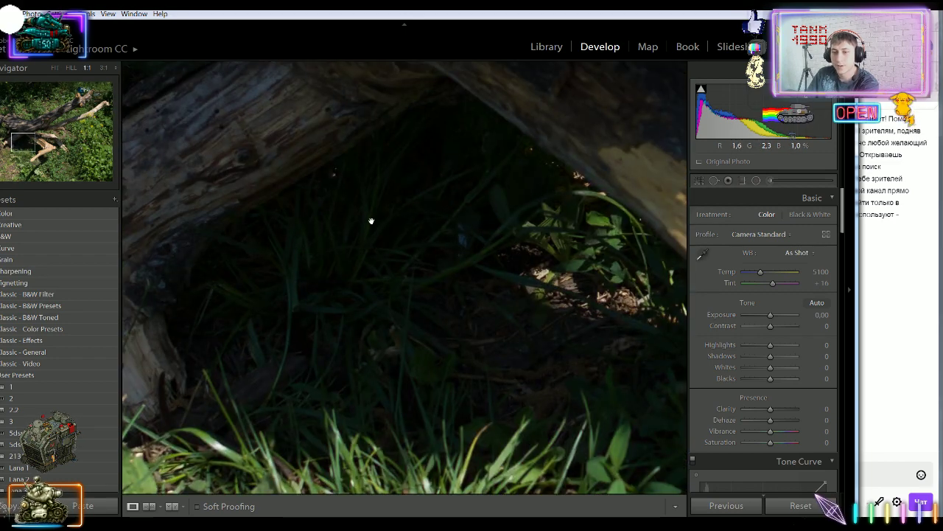
pyautogui.moveTo(326, 288); pyautogui.dragTo(302, 295)
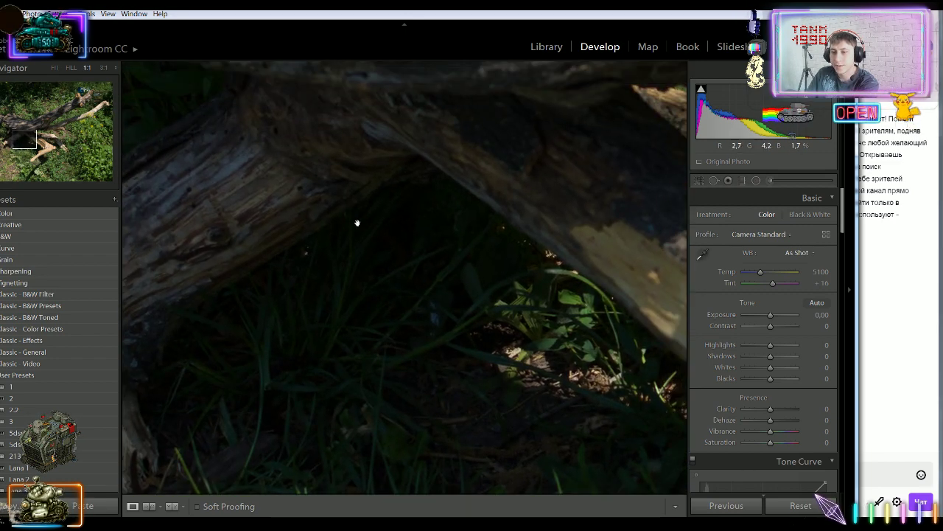
pyautogui.click(407, 318)
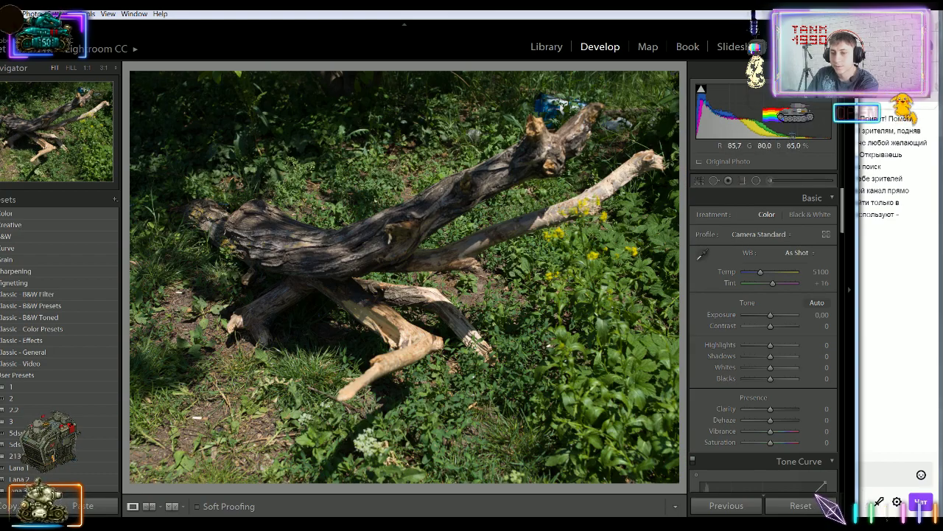
pyautogui.click(547, 348)
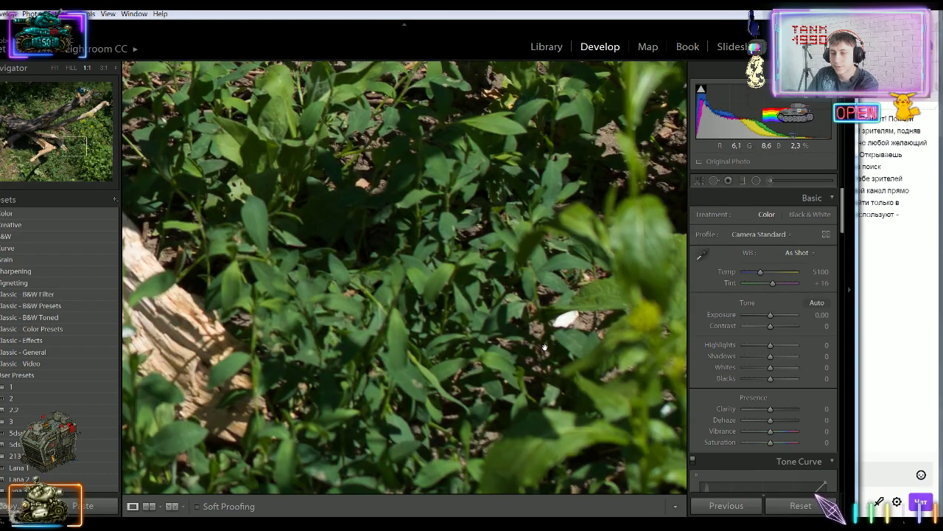
pyautogui.click(571, 320)
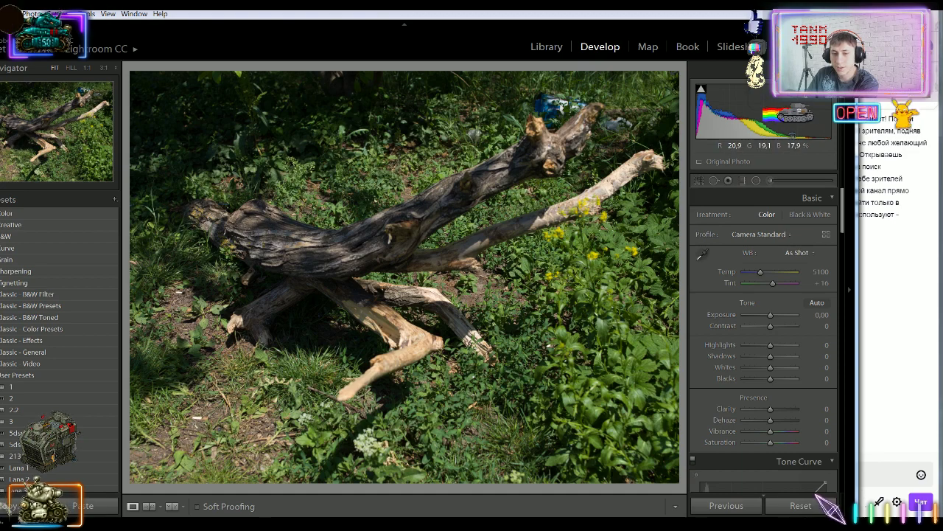
pyautogui.click(225, 381)
pyautogui.click(226, 381)
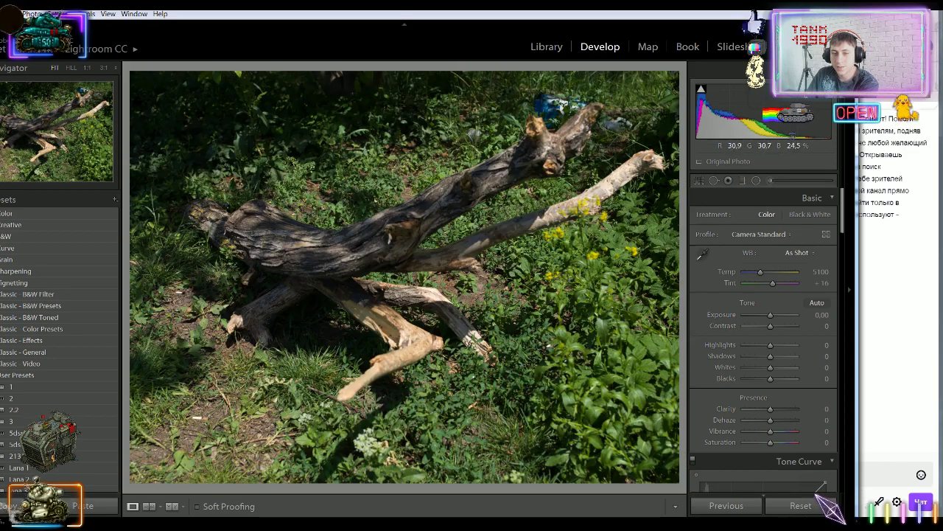
pyautogui.moveTo(180, 293); pyautogui.dragTo(247, 381)
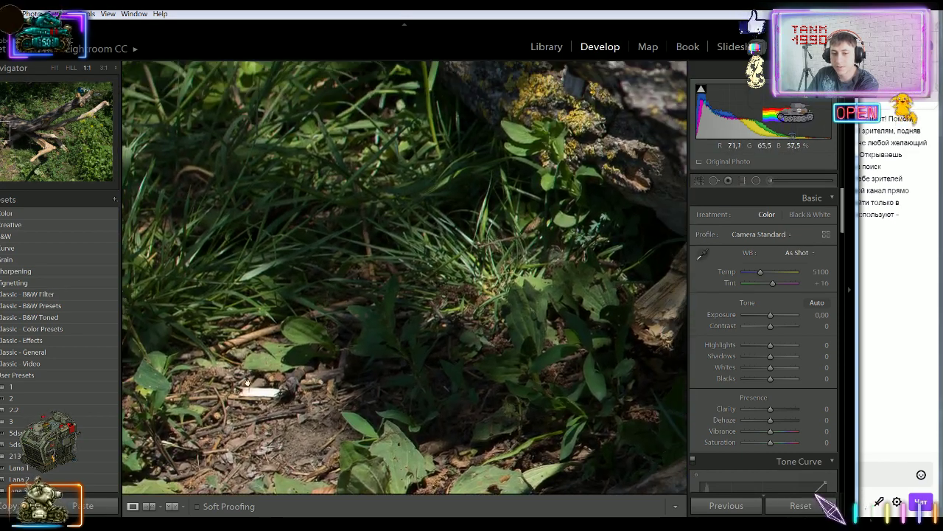
pyautogui.click(278, 400)
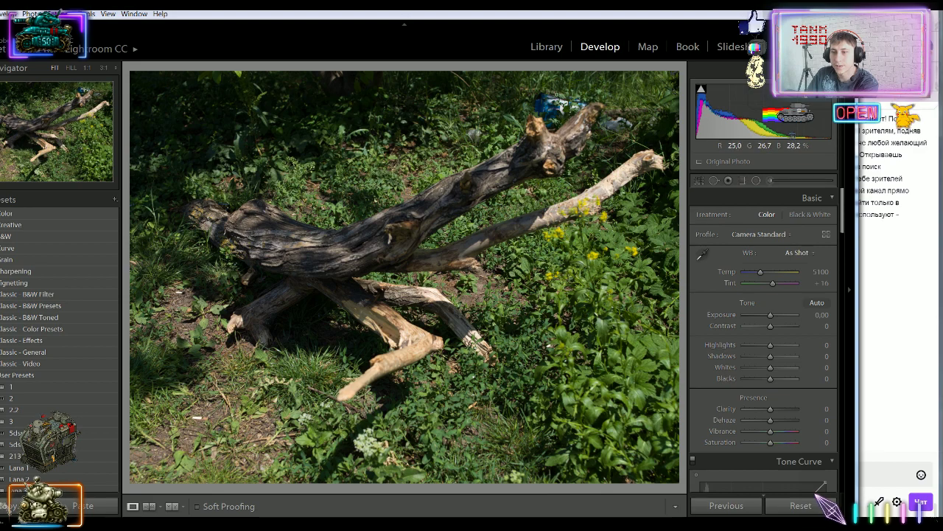
pyautogui.moveTo(364, 201); pyautogui.dragTo(369, 376)
# Look through the following rose bush photos up to the one focused on the foreground flowers
pyautogui.press('Right')
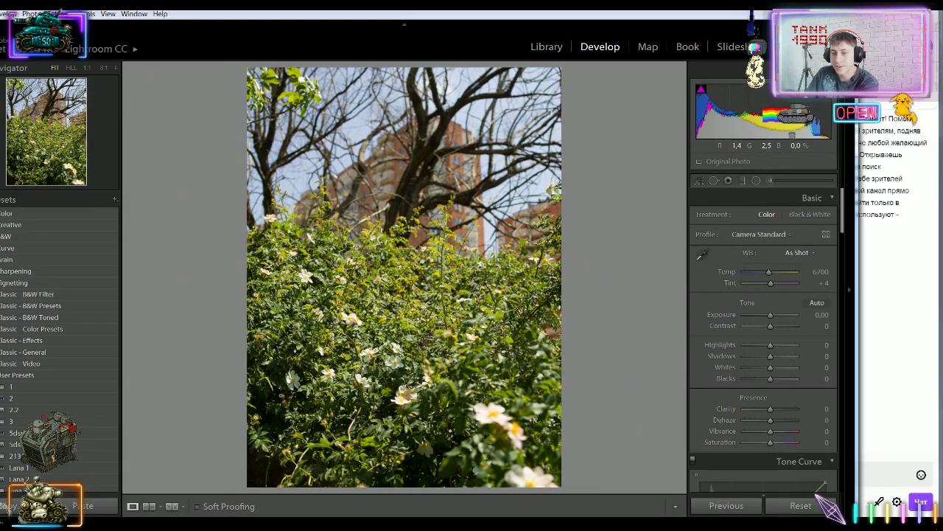
pyautogui.press('Right')
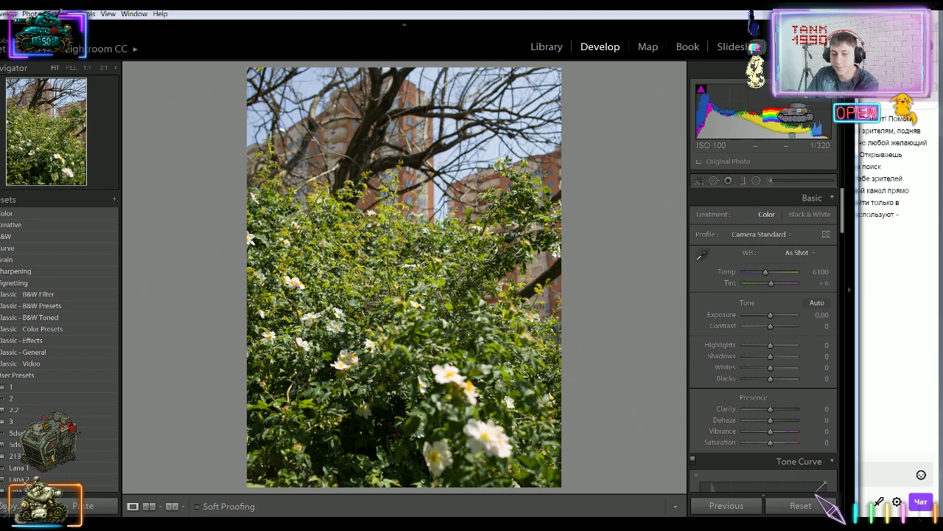
pyautogui.press('Right')
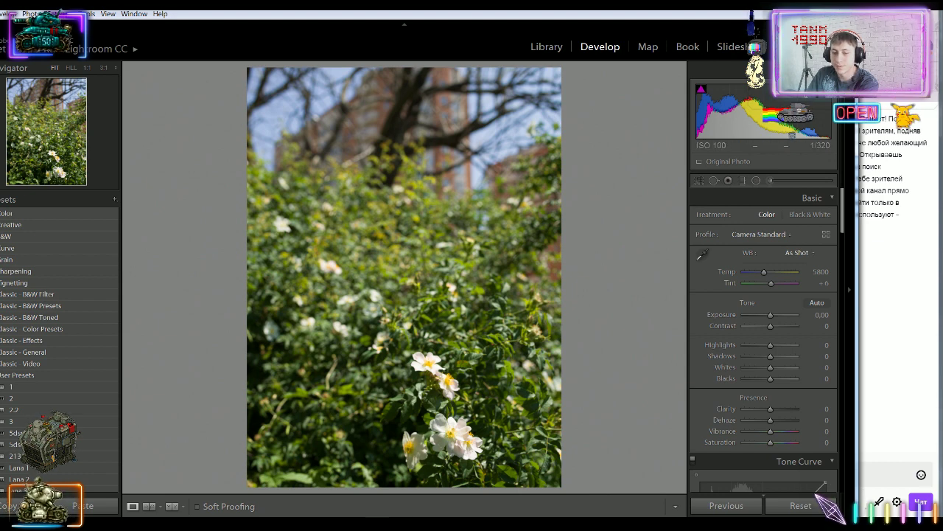
# On the rose bush photo focused on the foreground flowers, set Highlights to -46 while checking the white petals at full magnification
pyautogui.press('Right')
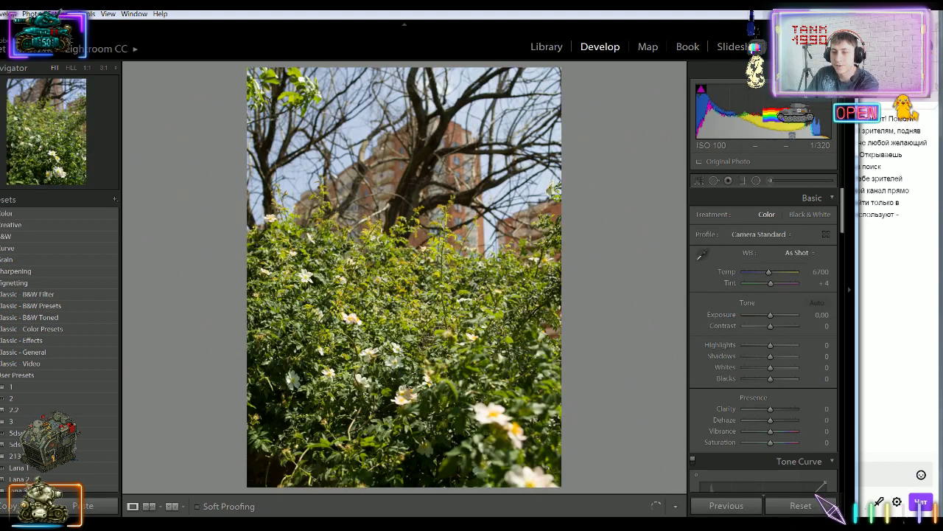
pyautogui.click(466, 433)
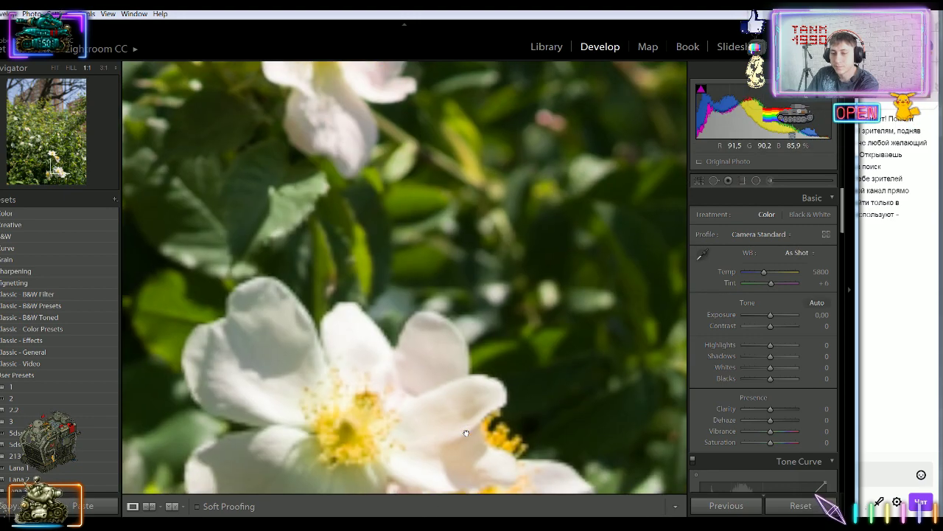
pyautogui.moveTo(414, 454); pyautogui.dragTo(405, 332)
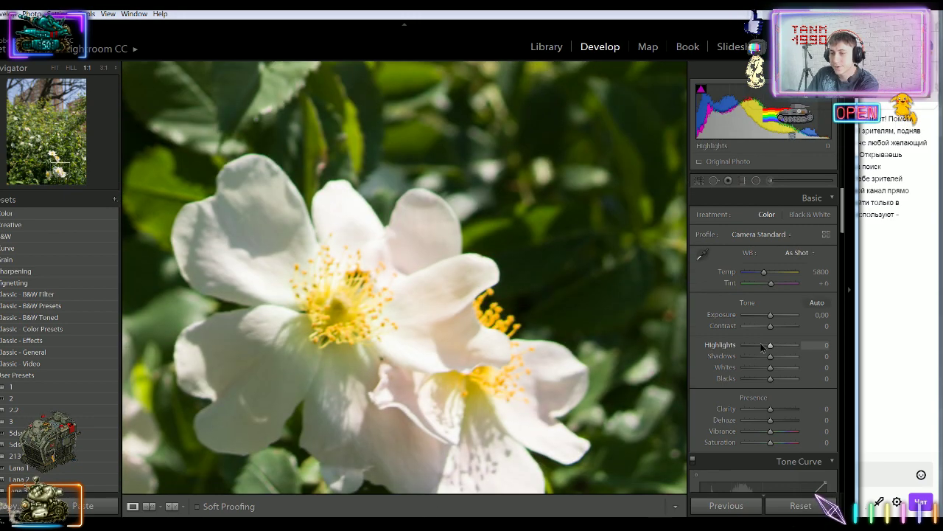
pyautogui.moveTo(762, 346); pyautogui.dragTo(758, 347)
pyautogui.click(673, 359)
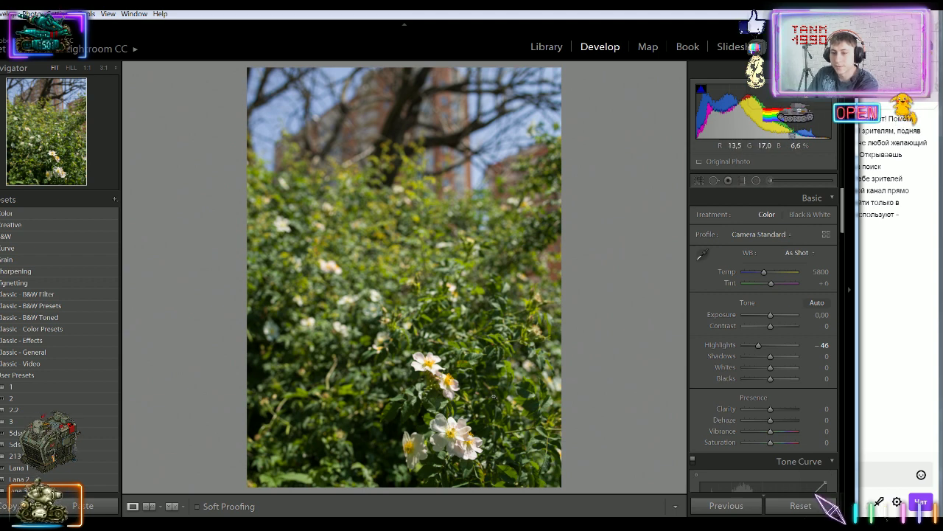
# Examine the dark, out-of-focus foliage of the rose bush photo at full magnification
pyautogui.click(255, 424)
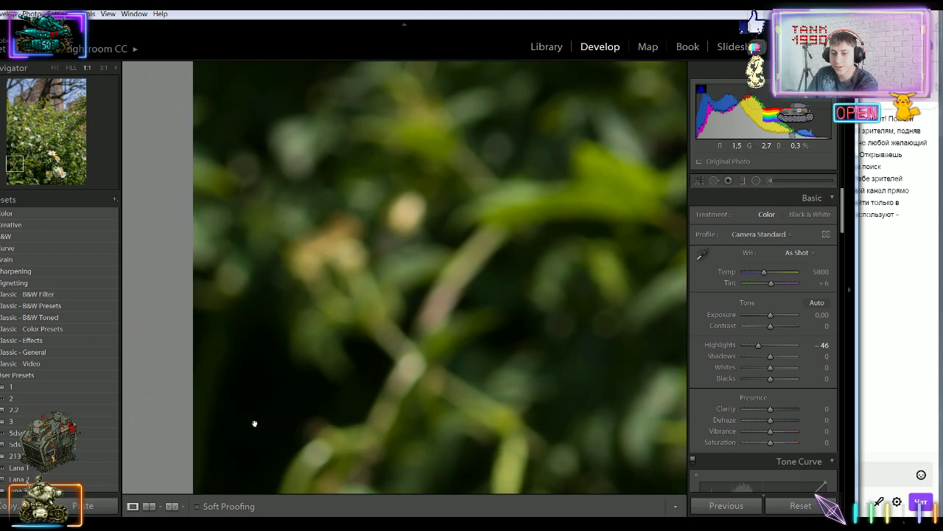
pyautogui.moveTo(381, 383); pyautogui.dragTo(392, 502)
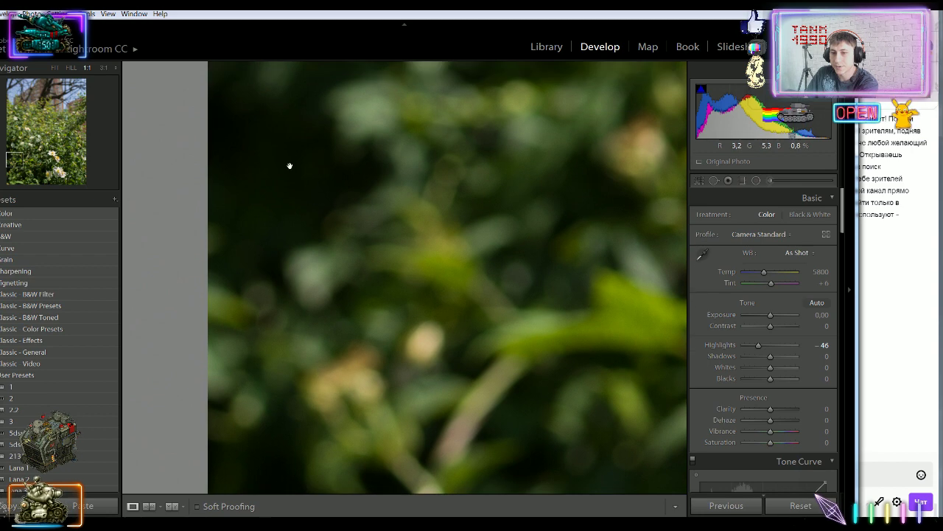
pyautogui.moveTo(600, 200); pyautogui.dragTo(523, 274)
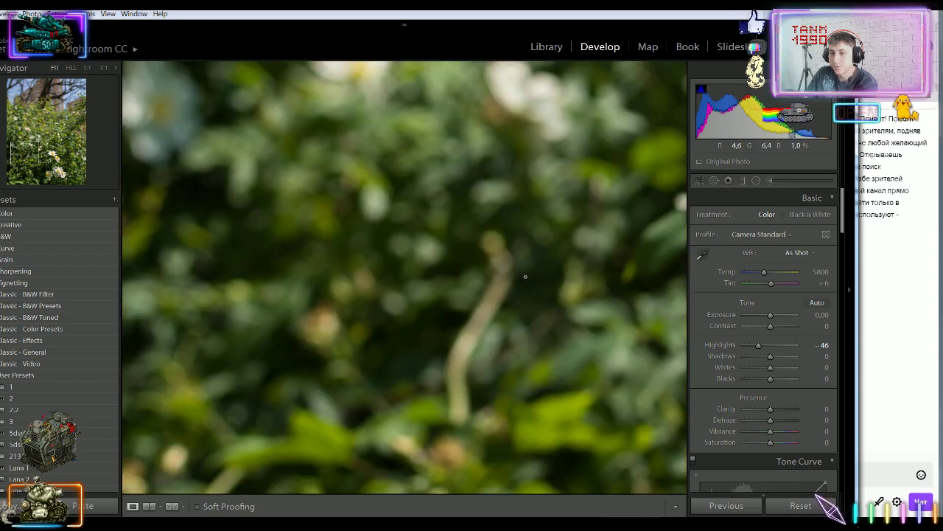
pyautogui.click(523, 274)
# Open the following photo of the branching trees and examine its bright sky and branches at full magnification
pyautogui.press('Right')
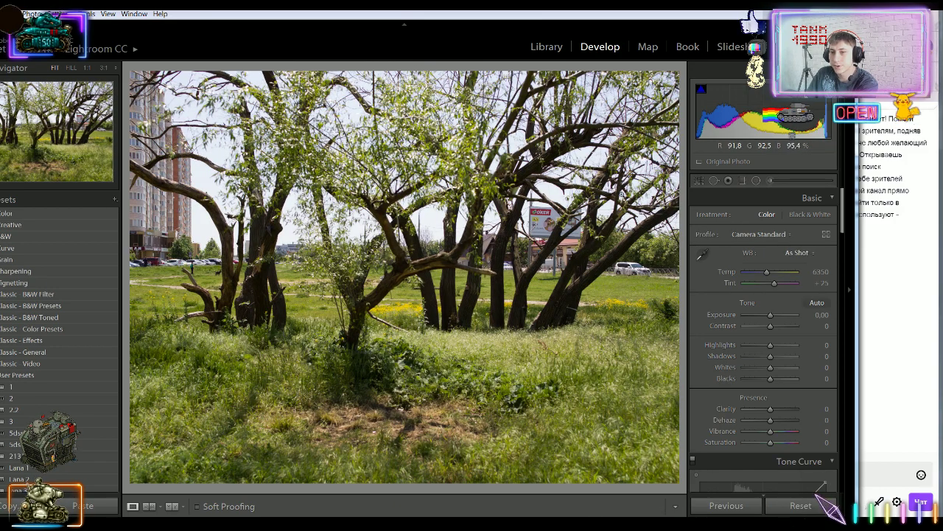
pyautogui.click(462, 175)
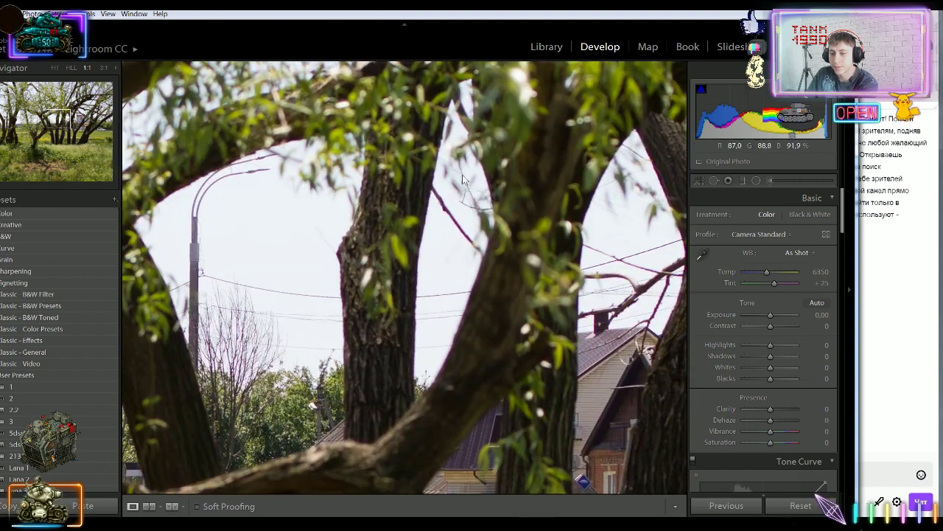
pyautogui.moveTo(462, 174); pyautogui.dragTo(614, 276)
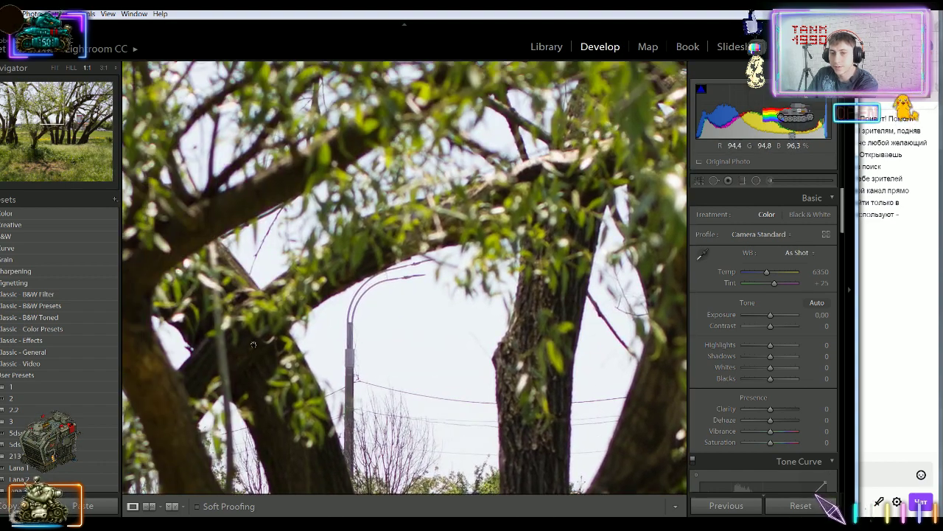
pyautogui.moveTo(254, 344); pyautogui.dragTo(544, 342)
pyautogui.click(378, 309)
pyautogui.moveTo(377, 309); pyautogui.dragTo(377, 309)
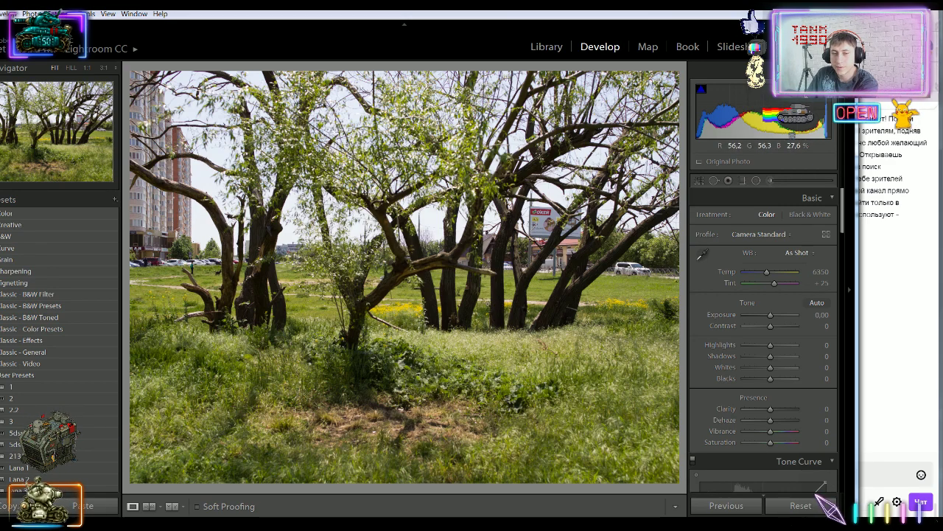
# Examine the dark tree trunks and the grass around them at full magnification
pyautogui.click(503, 317)
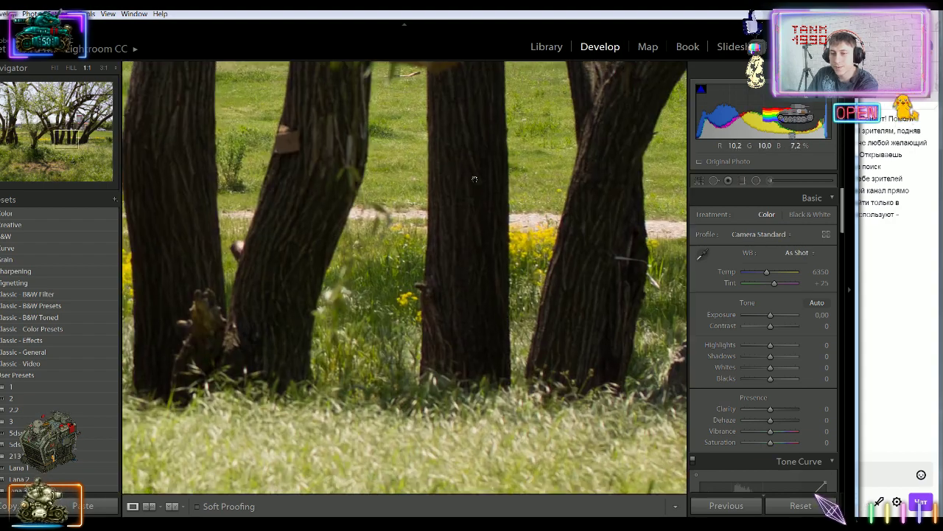
pyautogui.moveTo(474, 179); pyautogui.dragTo(376, 174)
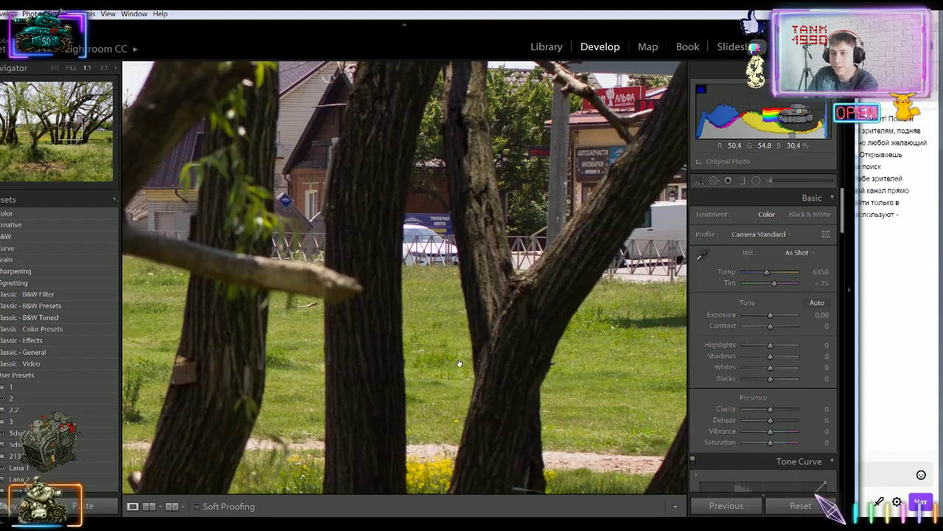
pyautogui.moveTo(394, 423); pyautogui.dragTo(417, 187)
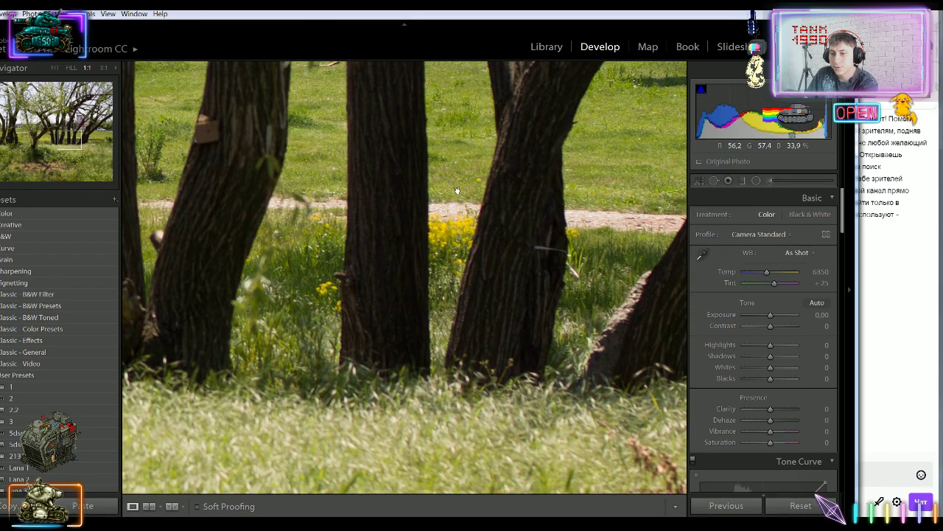
pyautogui.moveTo(423, 209); pyautogui.dragTo(394, 282)
pyautogui.moveTo(358, 391); pyautogui.dragTo(403, 329)
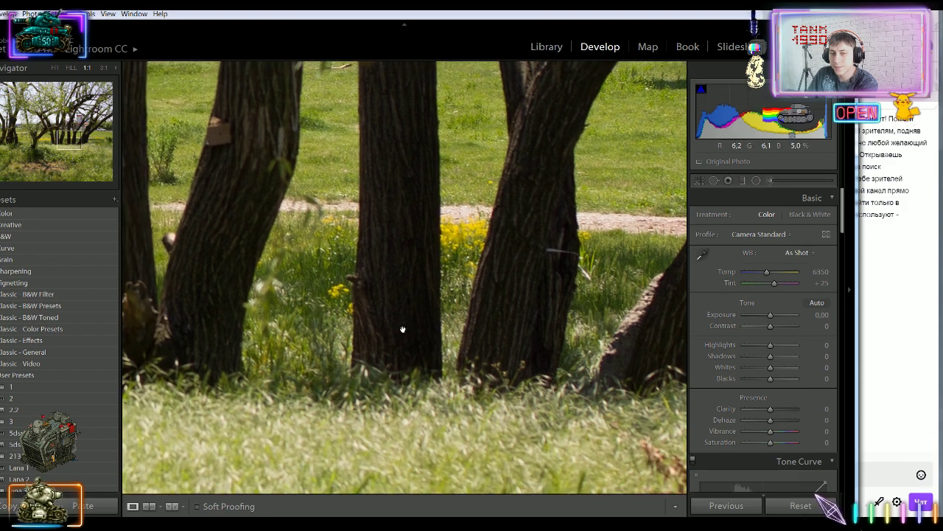
pyautogui.click(403, 370)
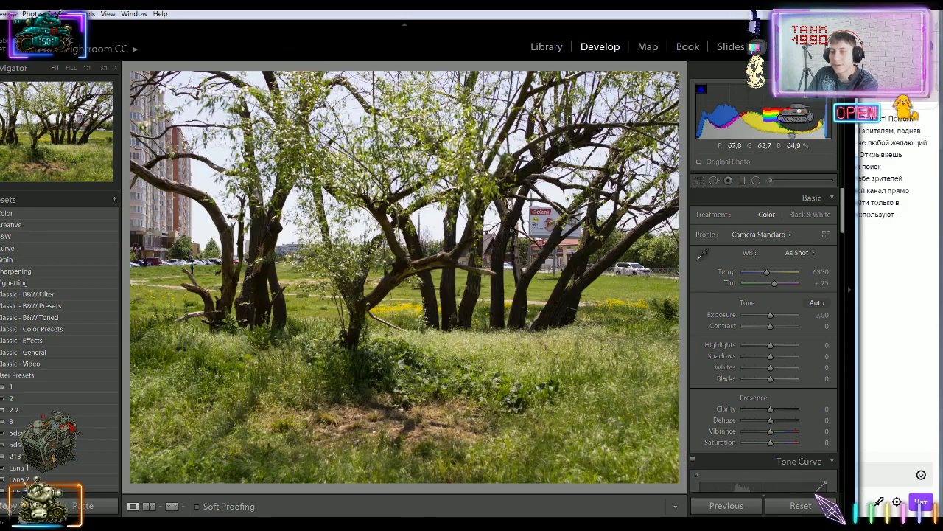
pyautogui.click(316, 272)
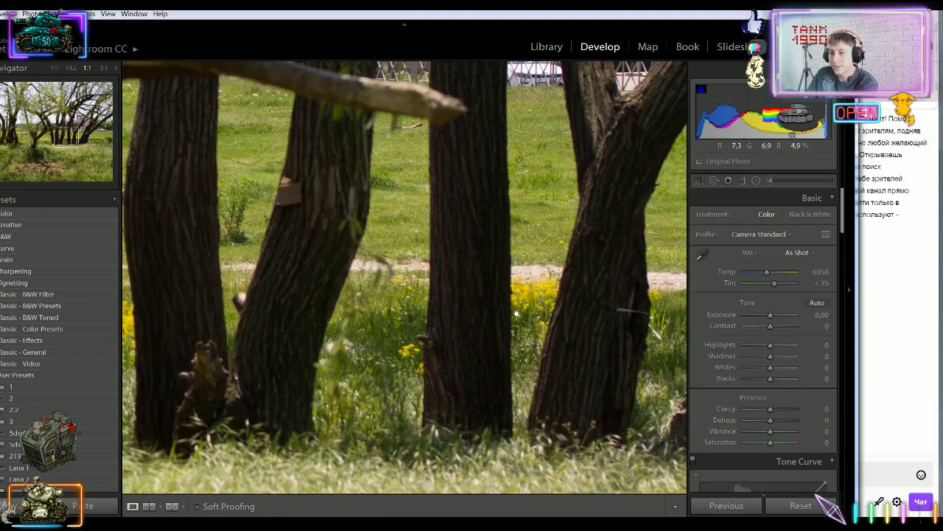
pyautogui.moveTo(315, 272); pyautogui.dragTo(495, 343)
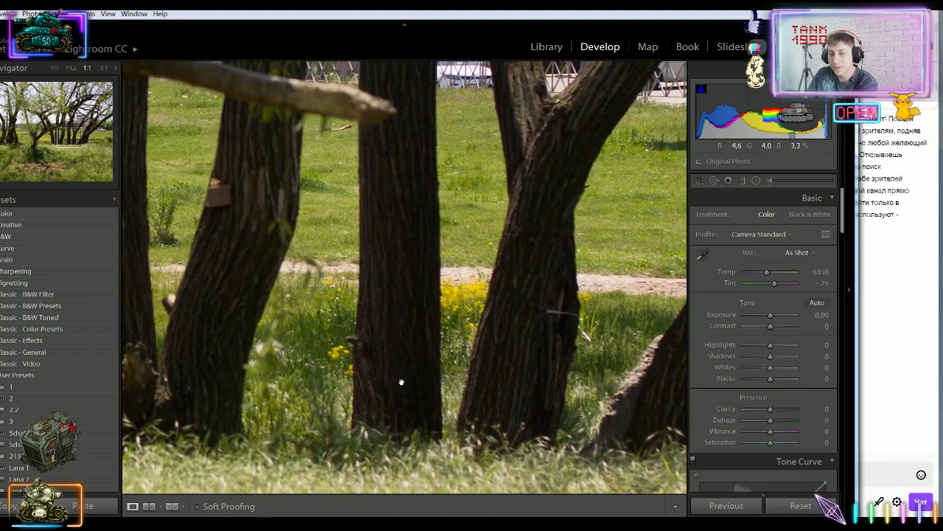
# Set the tree photo's Highlights to -12 and raise Exposure to +2.52 to inspect the shadow detail across the trunks
pyautogui.moveTo(770, 345); pyautogui.dragTo(783, 320)
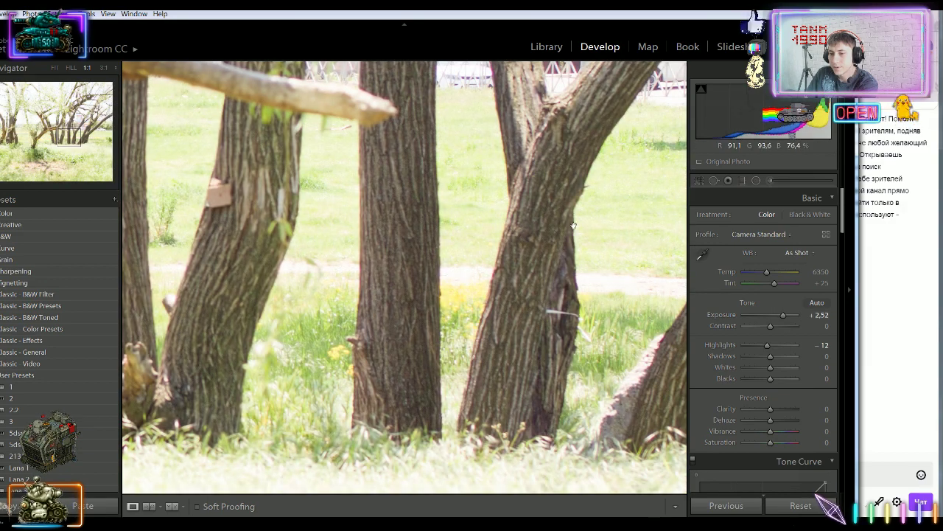
pyautogui.moveTo(570, 227); pyautogui.dragTo(559, 263)
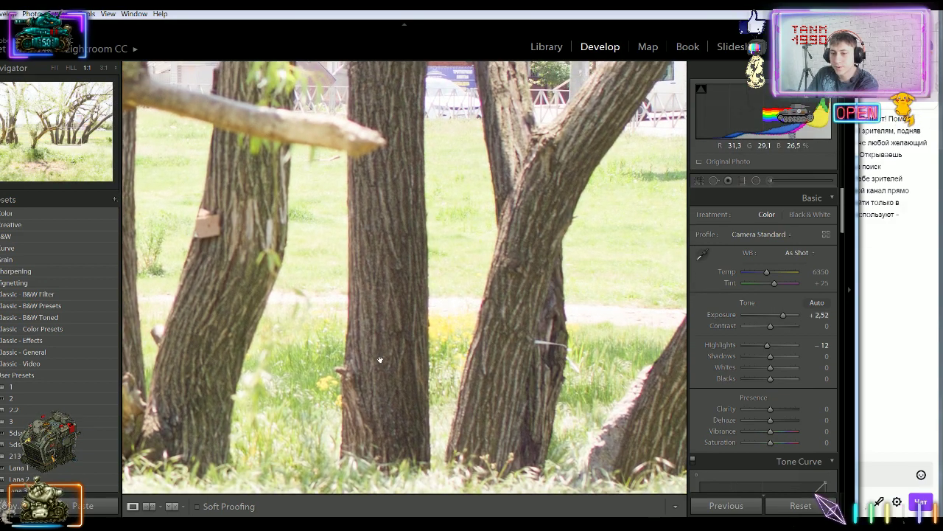
pyautogui.moveTo(408, 320); pyautogui.dragTo(422, 445)
pyautogui.moveTo(414, 286); pyautogui.dragTo(387, 130)
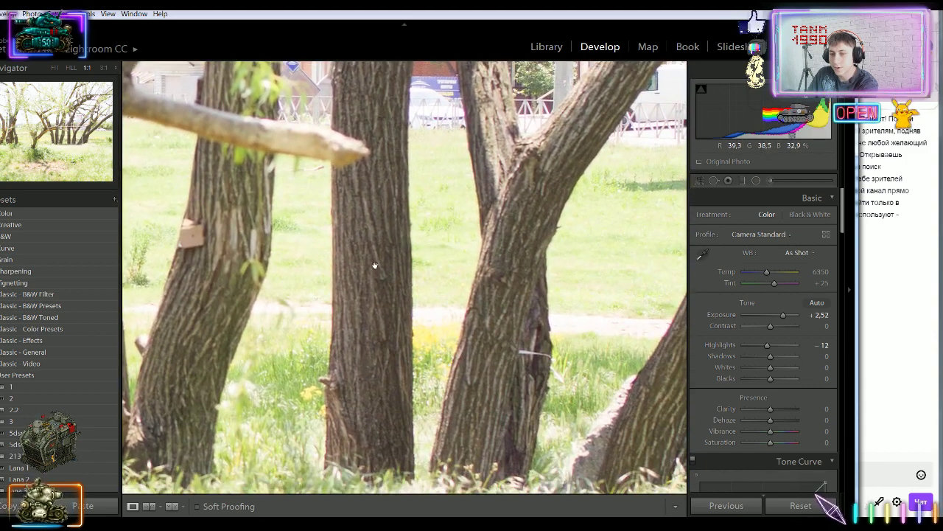
pyautogui.moveTo(333, 316); pyautogui.dragTo(448, 249)
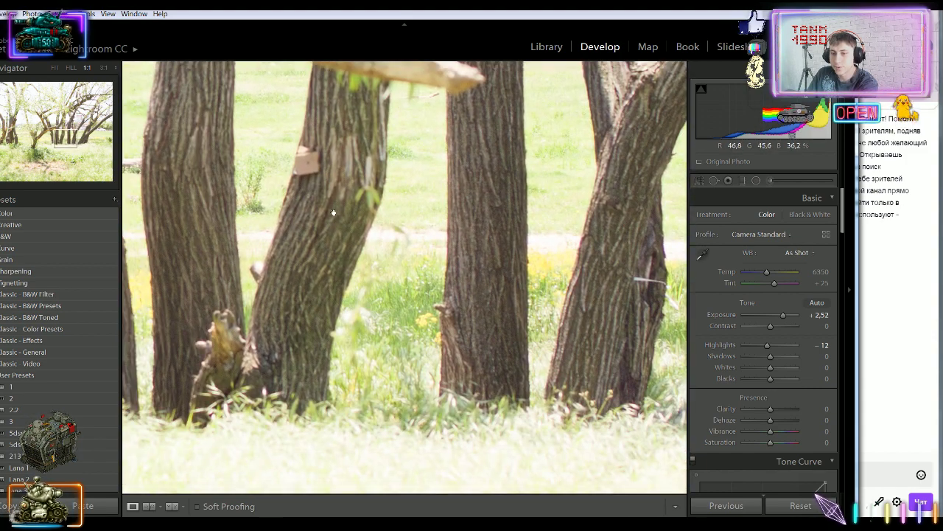
pyautogui.moveTo(383, 345); pyautogui.dragTo(554, 380)
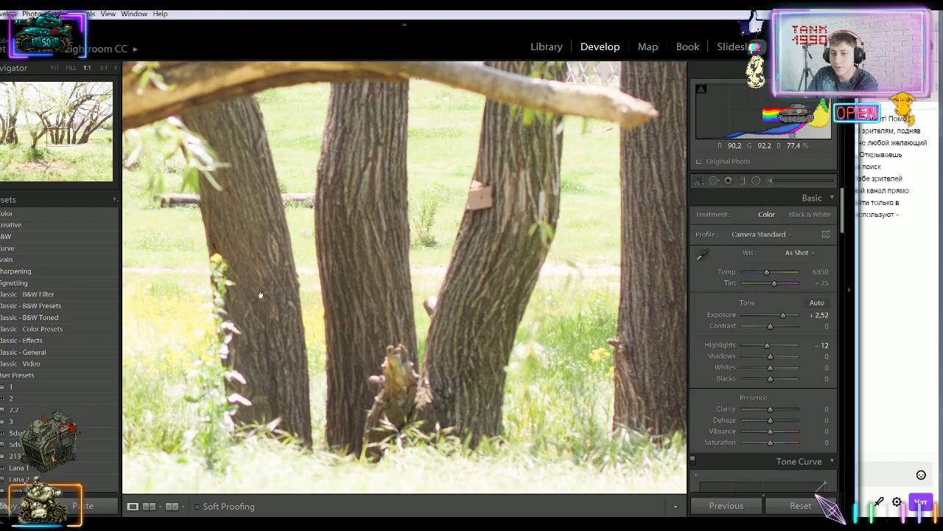
pyautogui.moveTo(242, 212); pyautogui.dragTo(320, 395)
pyautogui.moveTo(262, 145); pyautogui.dragTo(321, 182)
pyautogui.scroll(-6, 302, 250)
pyautogui.moveTo(515, 295); pyautogui.dragTo(389, 322)
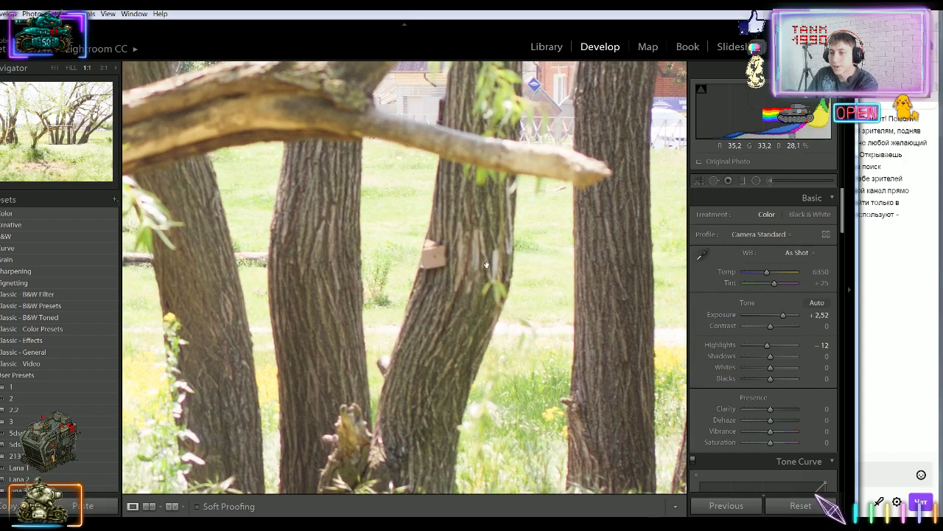
pyautogui.moveTo(488, 264); pyautogui.dragTo(352, 258)
# Reset the tree photo's Exposure to 0 and set its Tint to 0
pyautogui.doubleClick(721, 315)
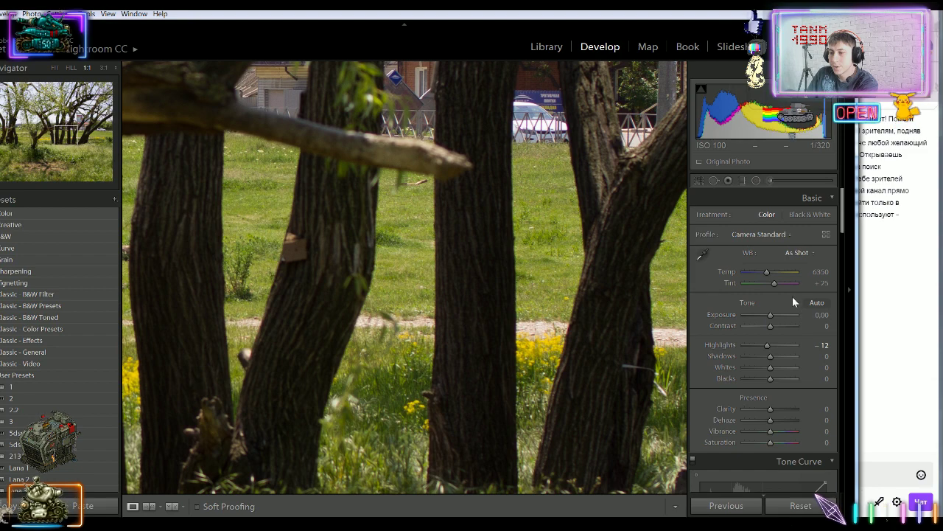
pyautogui.press('z')
pyautogui.moveTo(774, 283); pyautogui.dragTo(775, 289)
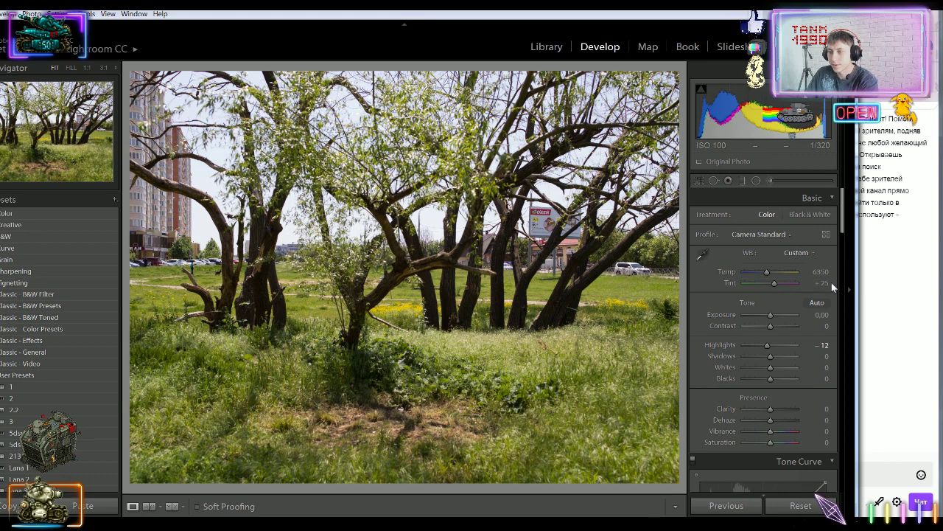
pyautogui.click(830, 283)
pyautogui.write('0')
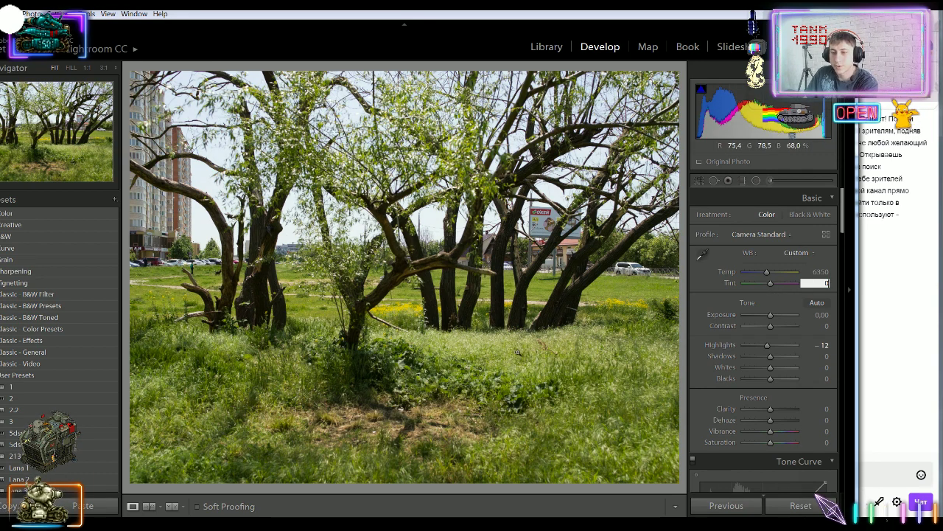
# Examine the tree photo's trunks and the apartment building behind the branch at full magnification
pyautogui.click(471, 289)
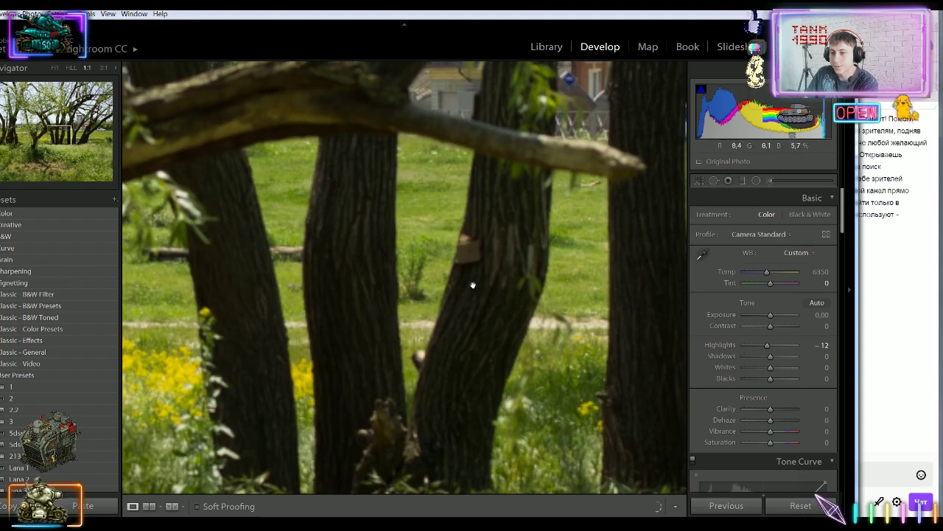
pyautogui.click(375, 243)
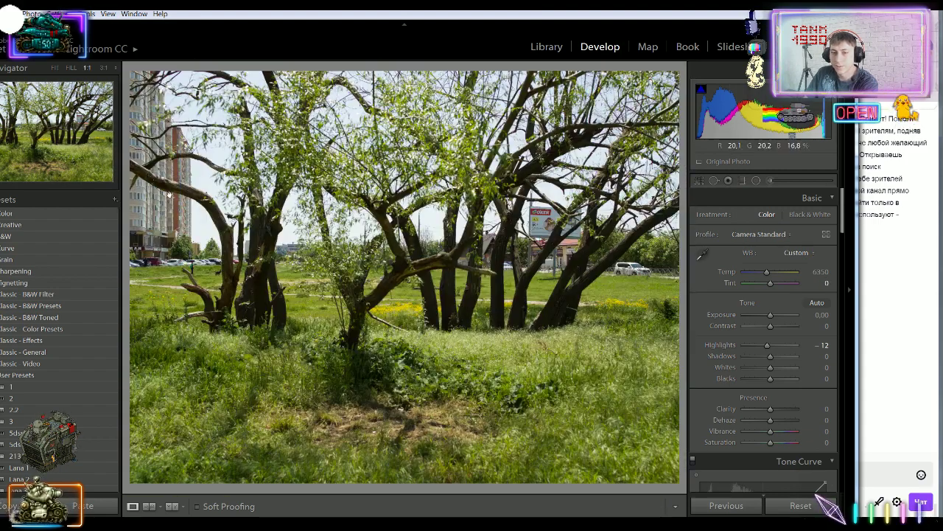
pyautogui.click(170, 194)
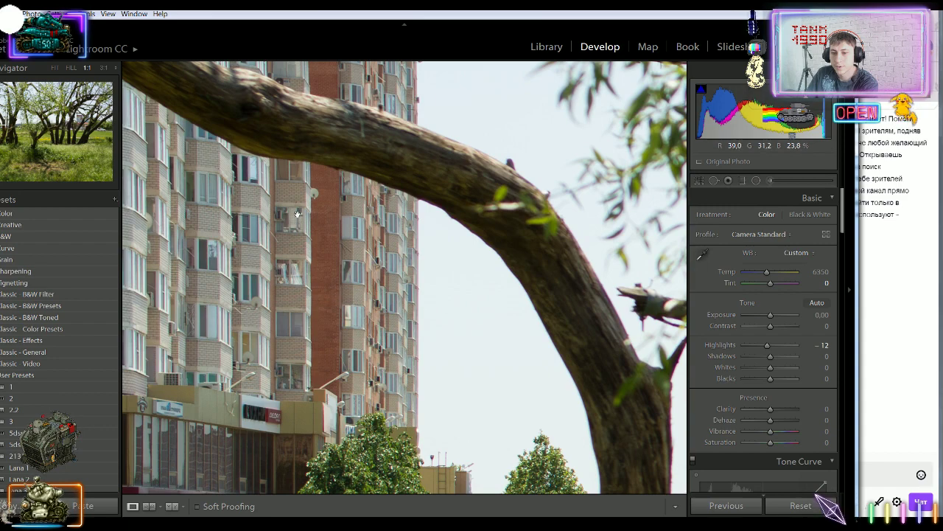
pyautogui.click(344, 282)
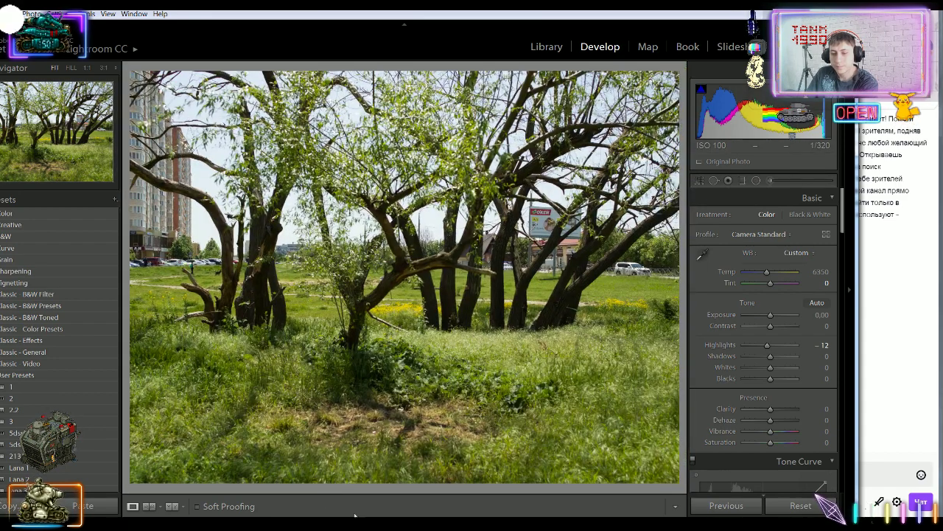
# Go to the landscape-format photo of yellow flowers and crop it slightly at the original aspect, removing the dark strip along the top edge
pyautogui.press('Right')
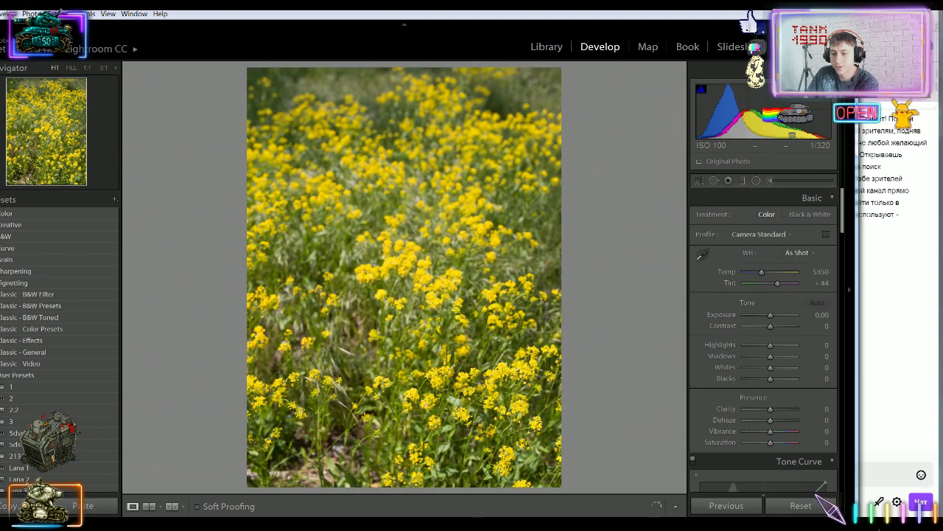
pyautogui.press('Right')
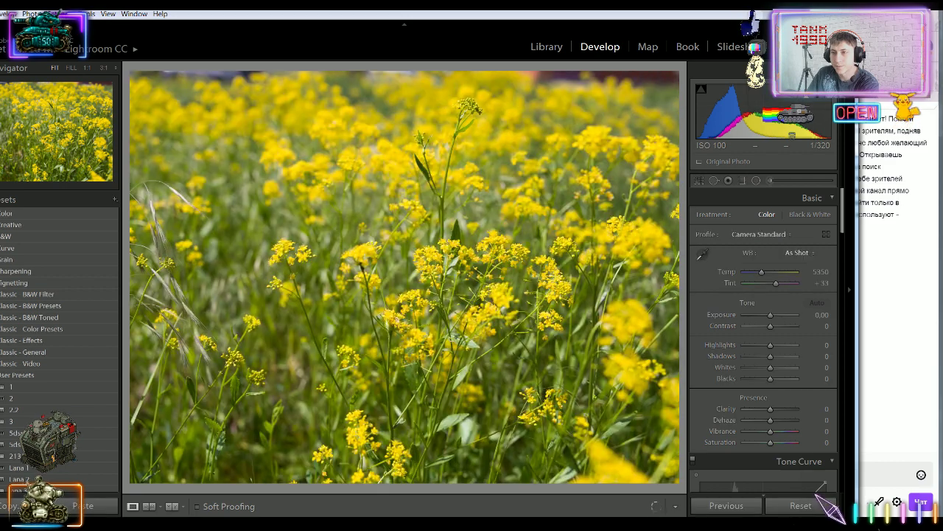
pyautogui.press('r')
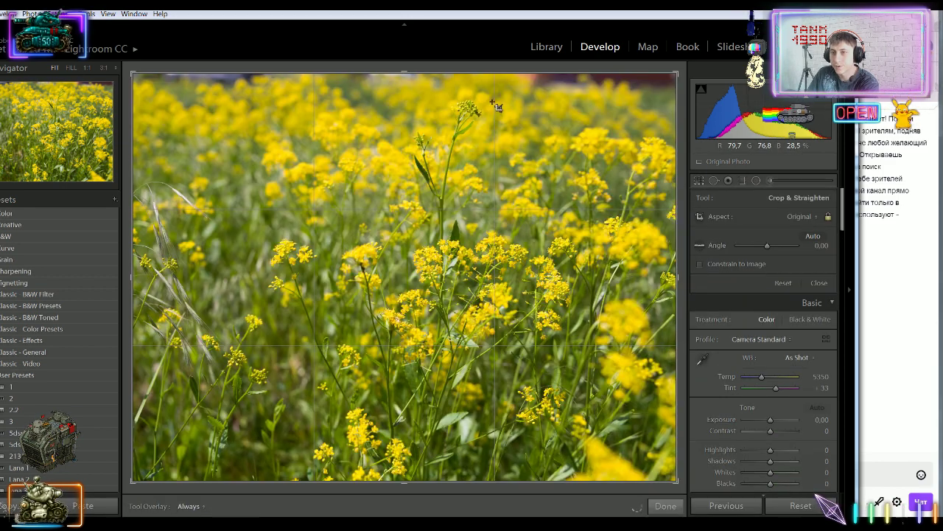
pyautogui.moveTo(493, 88); pyautogui.dragTo(494, 108)
pyautogui.click(665, 506)
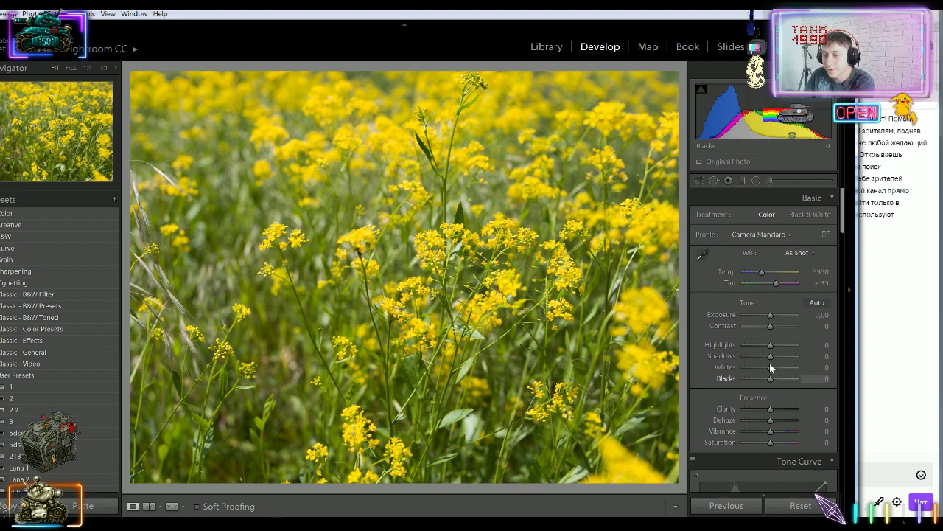
# Set the yellow-flower photo's Shadows to -41 and Blacks to -24
pyautogui.moveTo(771, 356); pyautogui.dragTo(765, 378)
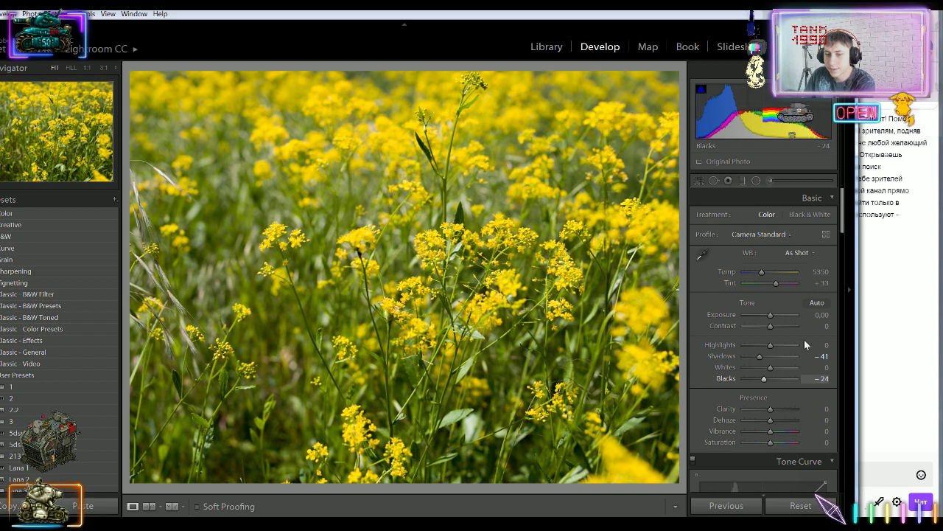
pyautogui.scroll(-5, 831, 285)
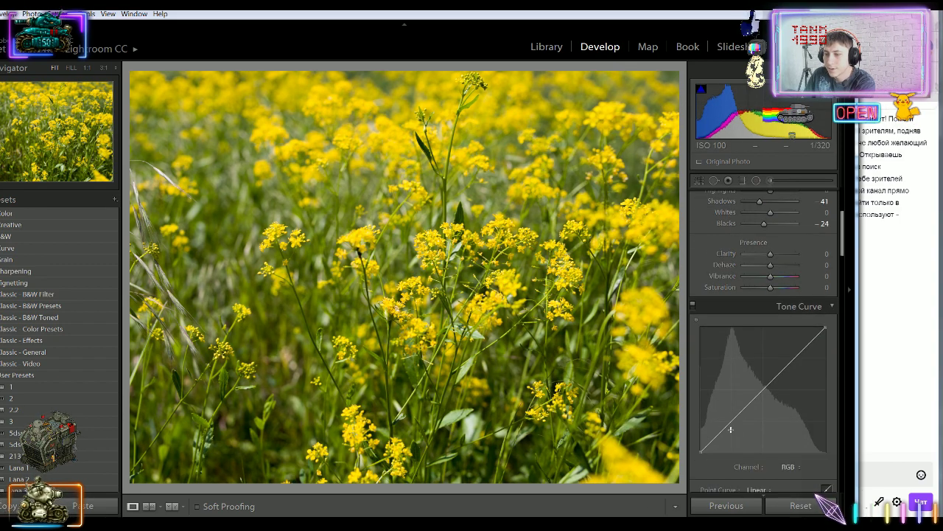
pyautogui.moveTo(730, 429); pyautogui.dragTo(722, 436)
pyautogui.click(767, 389)
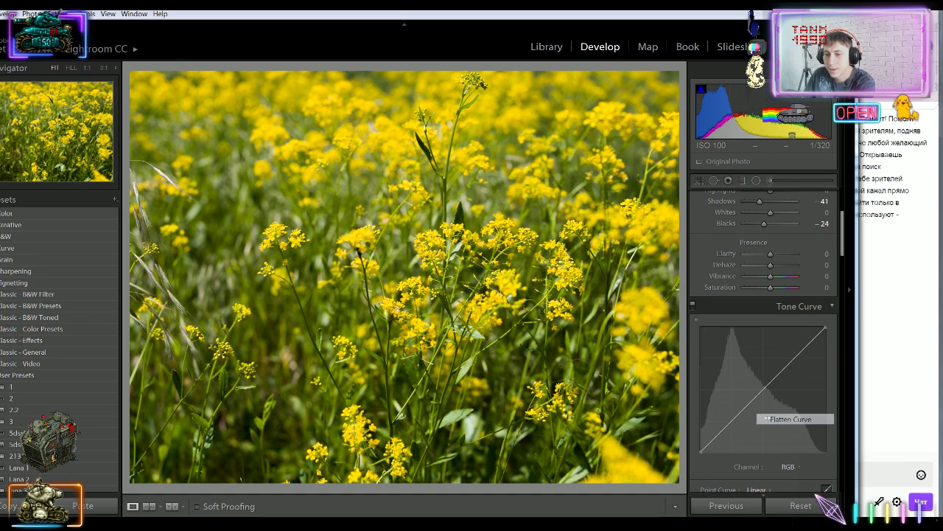
# Readjust the Highlights of the yellow-flower photo
pyautogui.scroll(5, 836, 213)
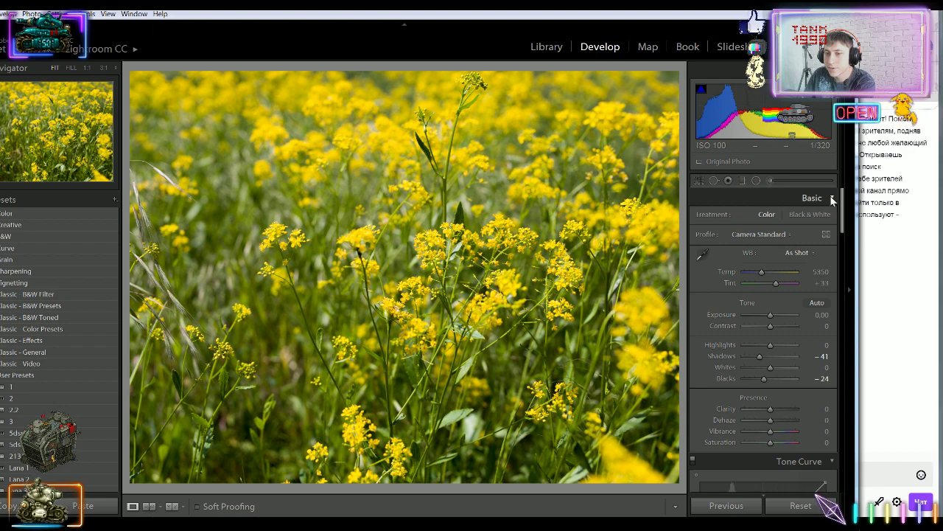
pyautogui.moveTo(770, 345)
pyautogui.mouseDown()
pyautogui.moveTo(799, 351)
pyautogui.moveTo(782, 353)
pyautogui.mouseUp()
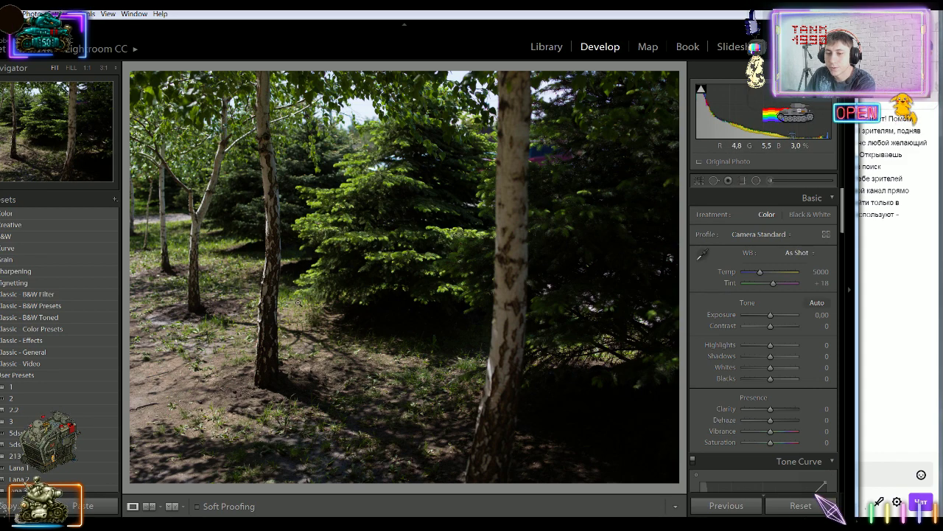
# Advance to the portrait-format birch path photos and examine the background trunks and foliage behind the leaning birch at full magnification
pyautogui.press('Right')
pyautogui.press('Right')
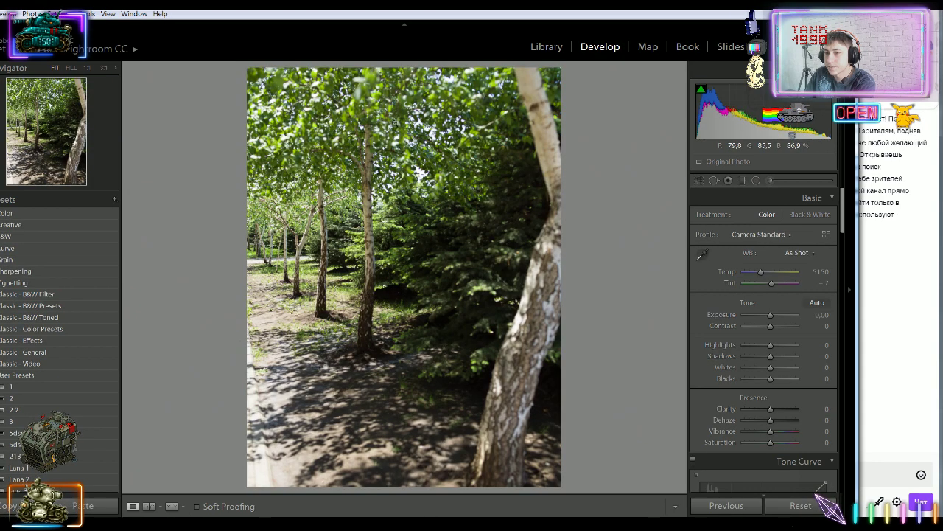
pyautogui.press('Right')
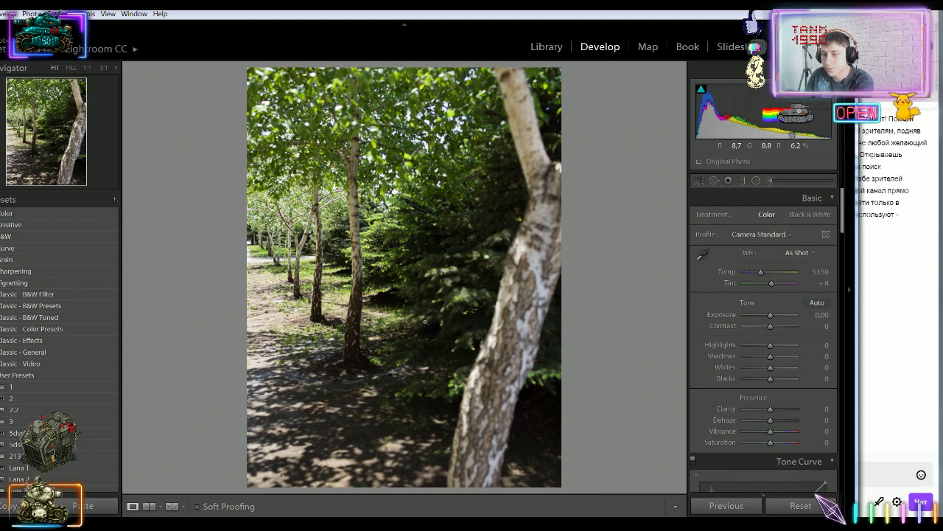
pyautogui.click(259, 215)
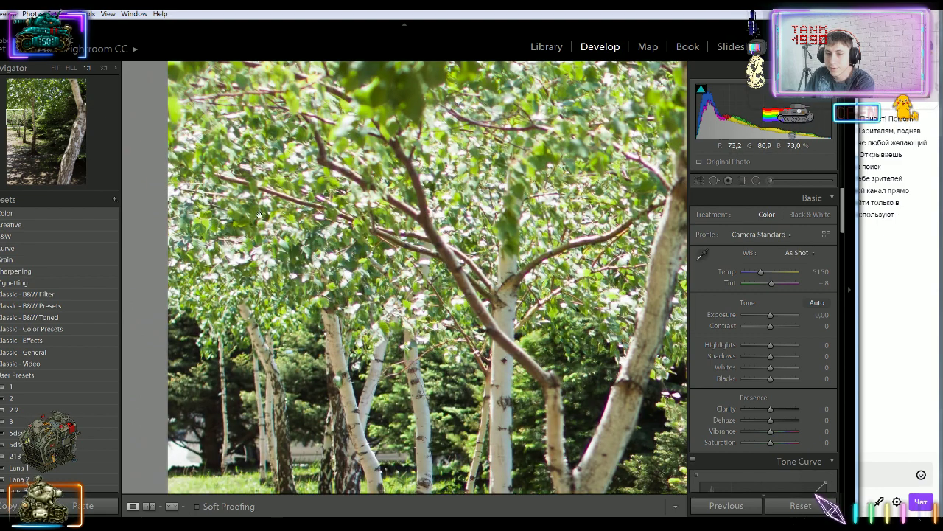
pyautogui.moveTo(353, 389); pyautogui.dragTo(261, 128)
pyautogui.click(433, 352)
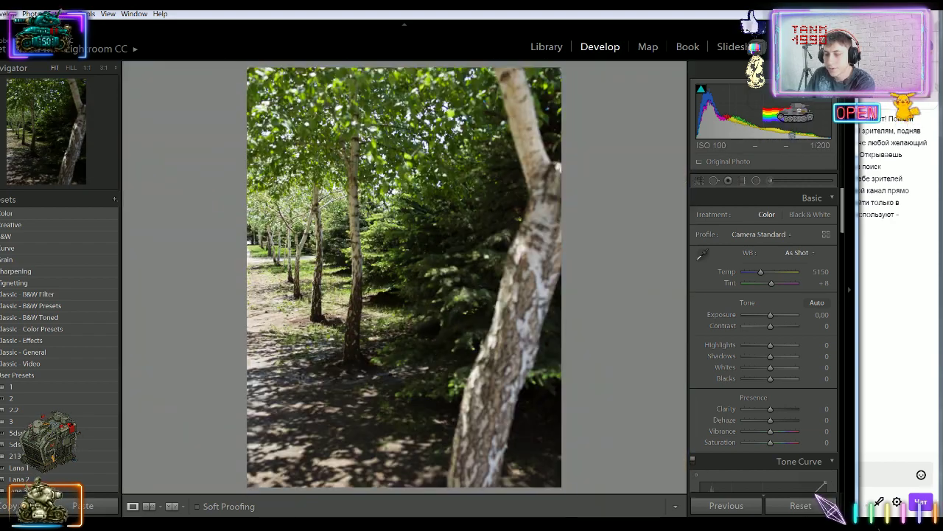
# Set the darker birch path photo's Shadows to +36, Blacks to +21, Highlights to -66, Whites to -9 and Exposure to +0.66
pyautogui.press('Right')
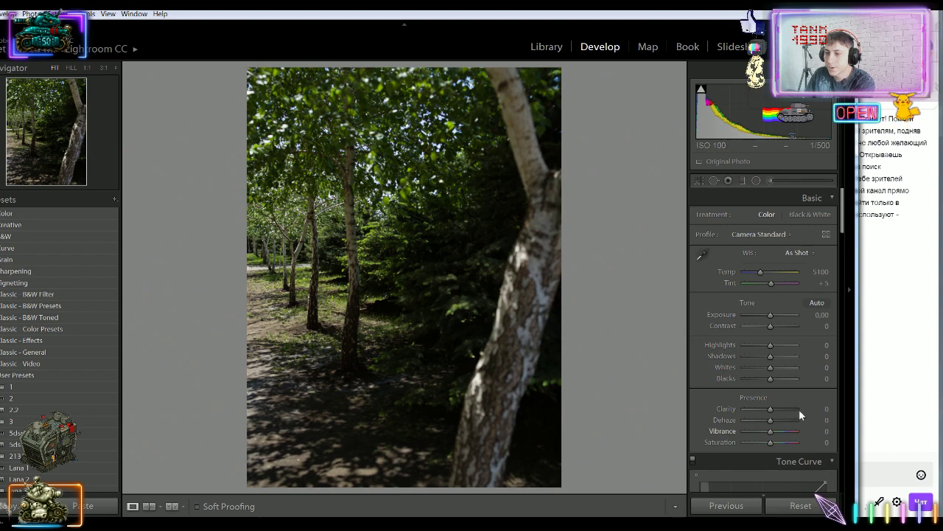
pyautogui.moveTo(770, 356); pyautogui.dragTo(776, 379)
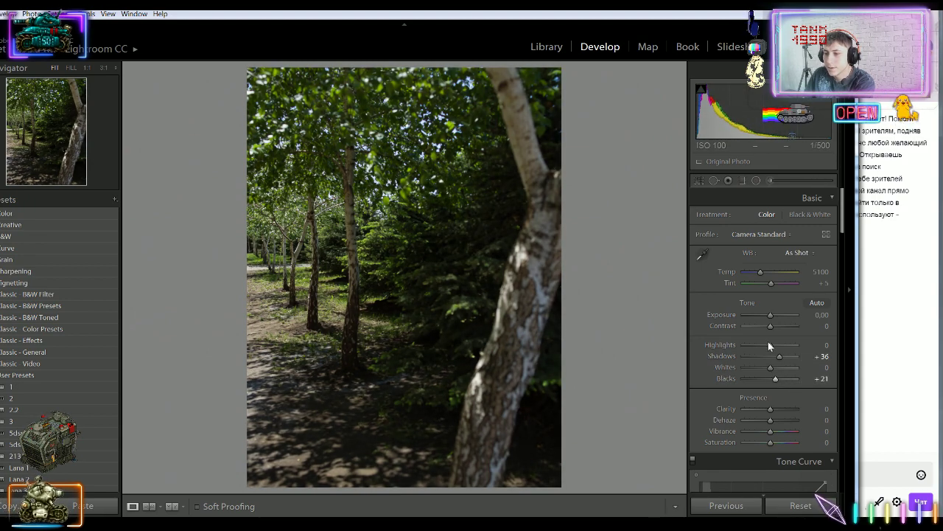
pyautogui.moveTo(770, 315); pyautogui.dragTo(768, 368)
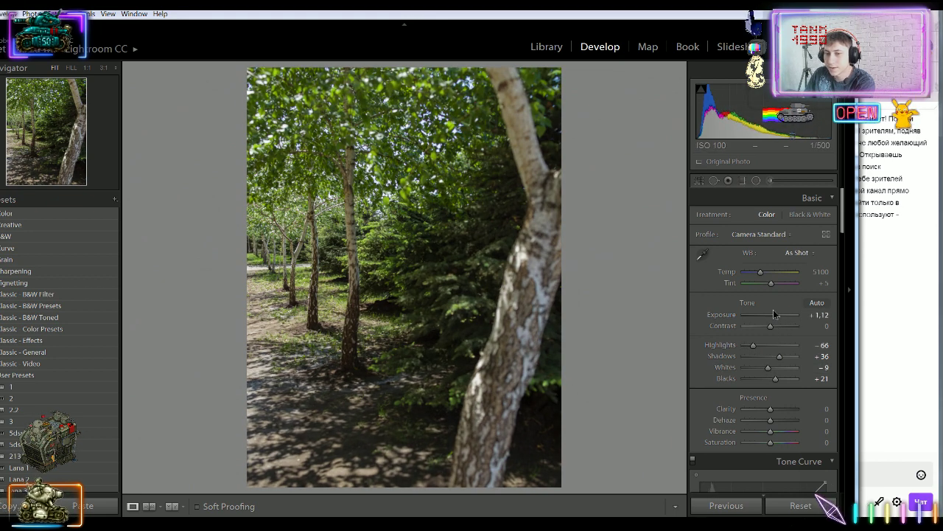
pyautogui.moveTo(779, 315); pyautogui.dragTo(773, 315)
# Compare the dark landscape-format birch and spruce photos, examining the branches beside the foreground trunk at full magnification, and return to the birch path photo
pyautogui.press('Right')
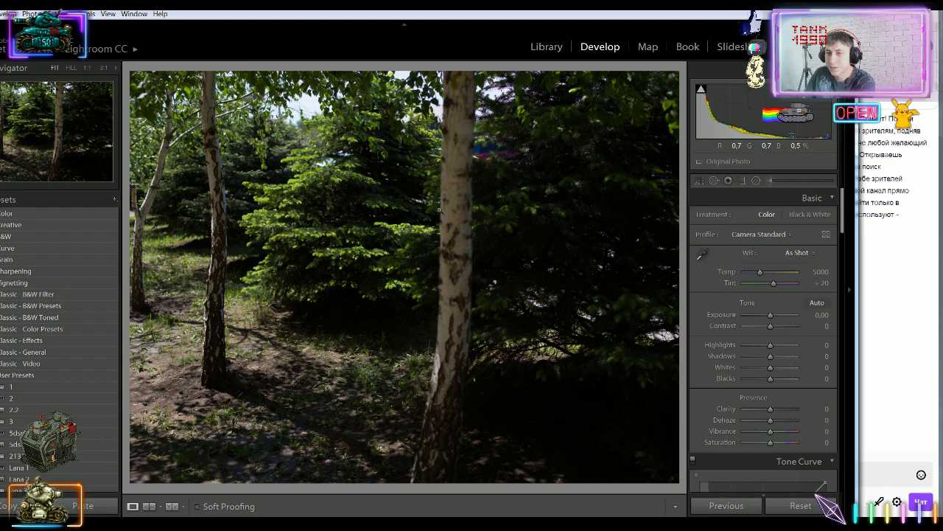
pyautogui.click(548, 215)
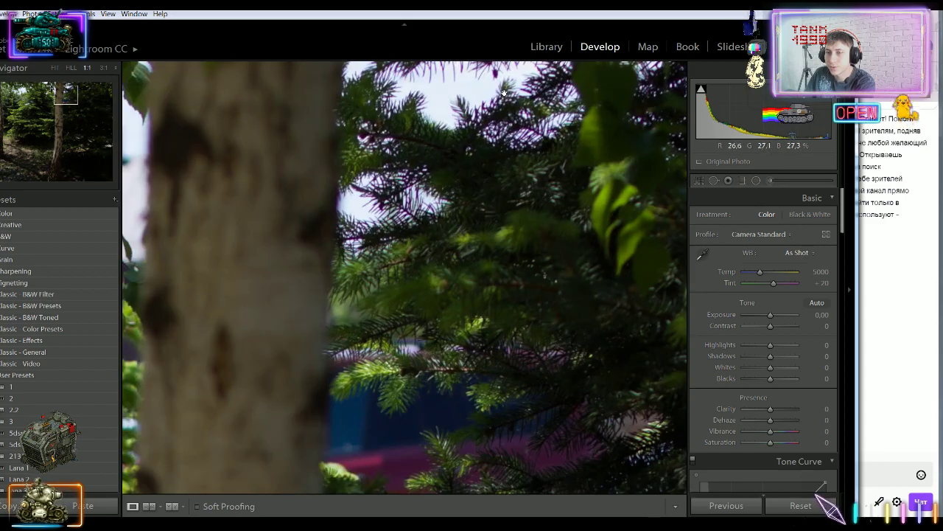
pyautogui.moveTo(475, 215); pyautogui.dragTo(471, 228)
pyautogui.click(383, 296)
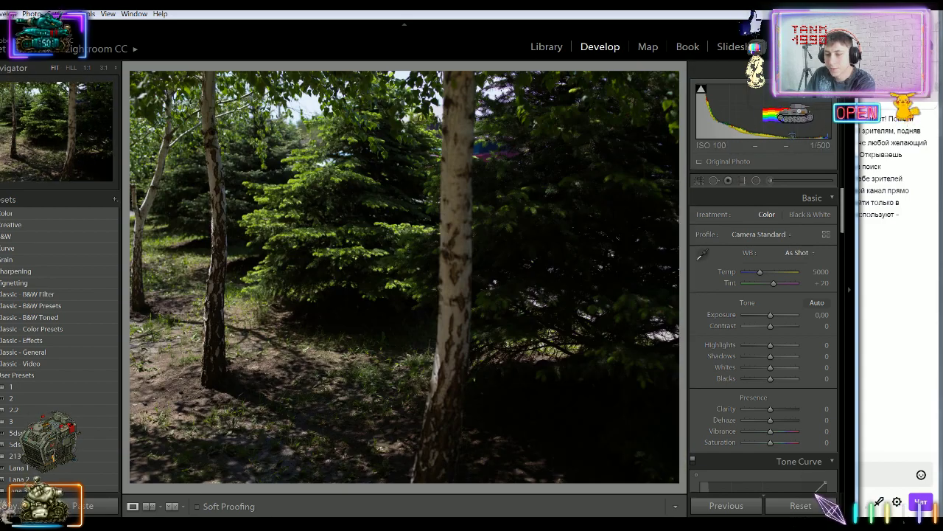
pyautogui.press('Right')
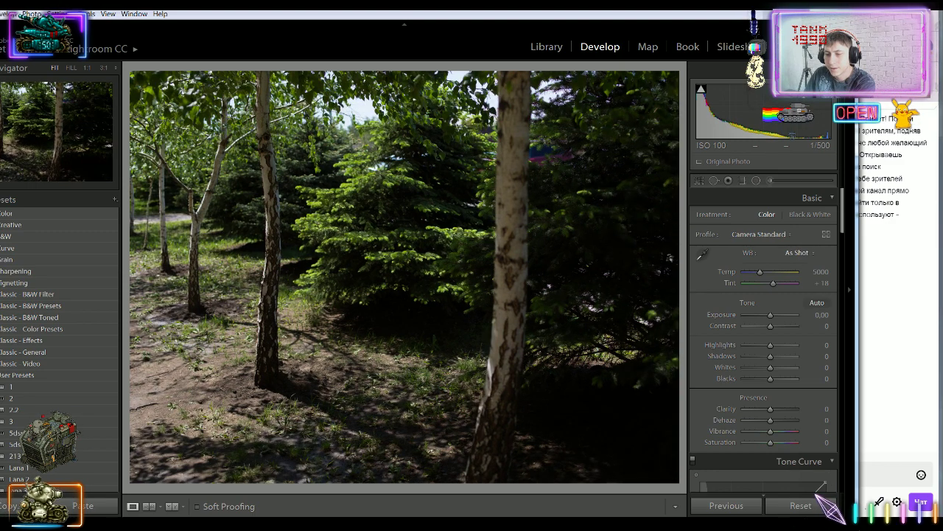
pyautogui.press('Right')
pyautogui.press('Right')
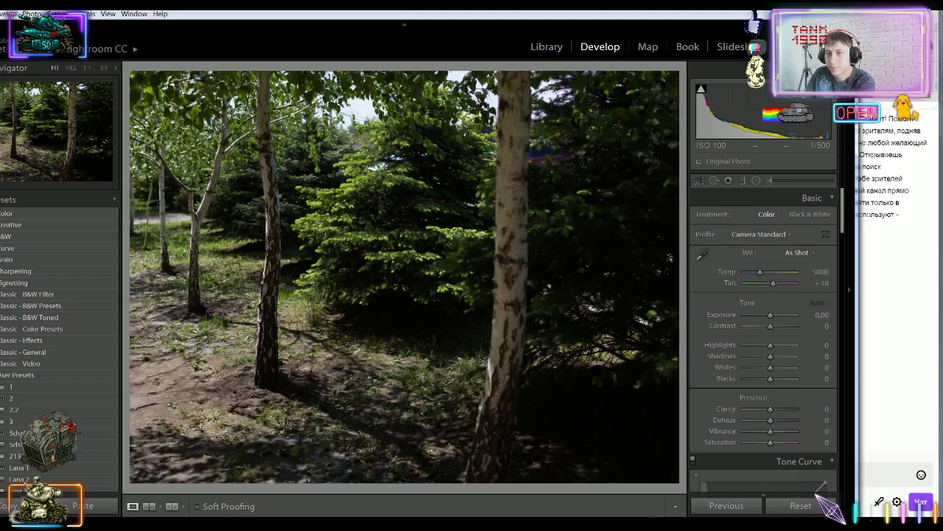
pyautogui.press('Right')
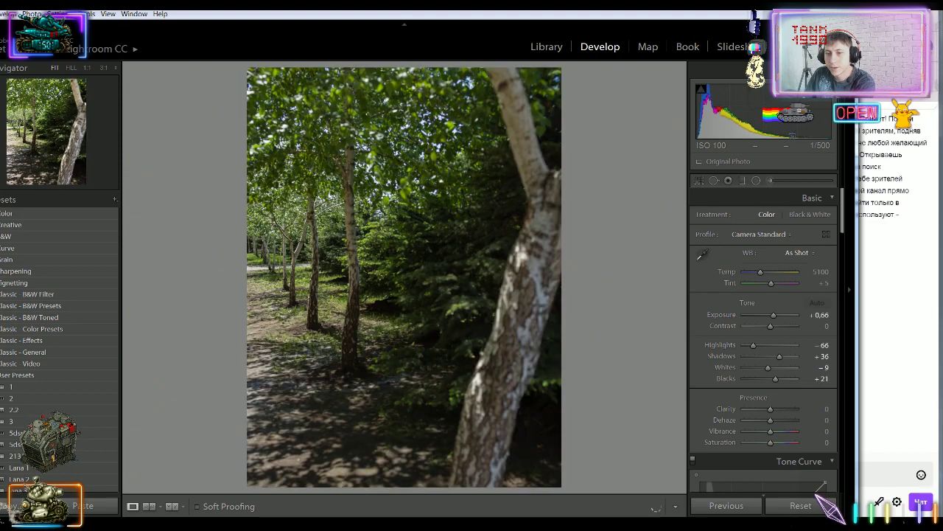
pyautogui.doubleClick(770, 358)
pyautogui.click(768, 377)
# Go to the portrait-format photo of the tree-lined lawn, straighten it by 0.43° and tighten the crop at the original aspect
pyautogui.press('Right')
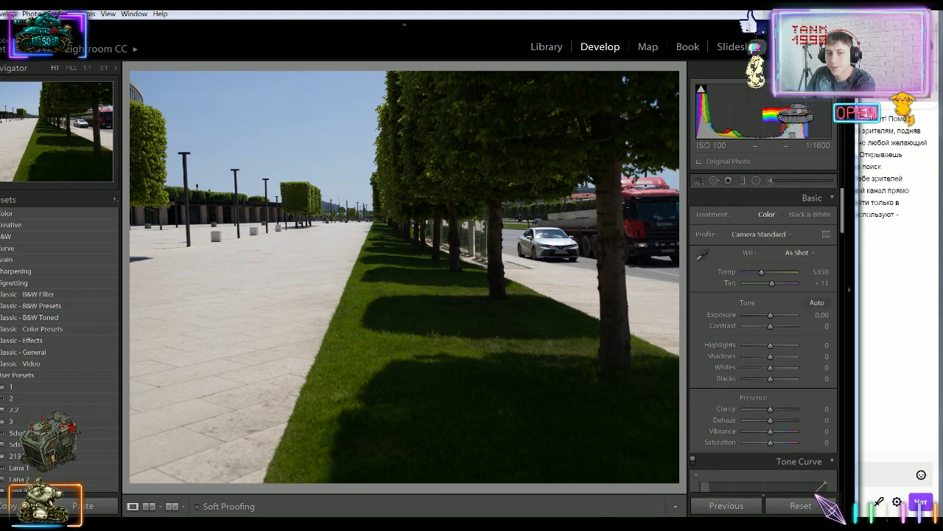
pyautogui.press('Right')
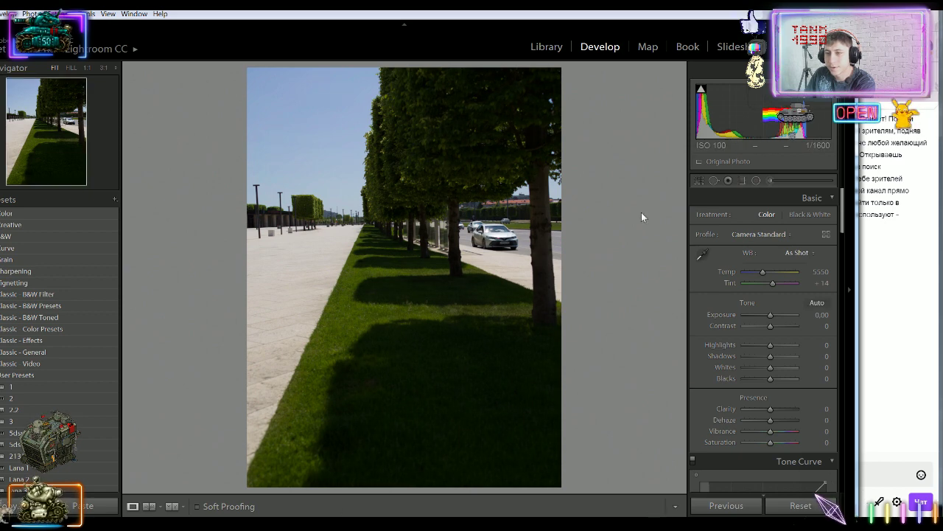
pyautogui.click(700, 180)
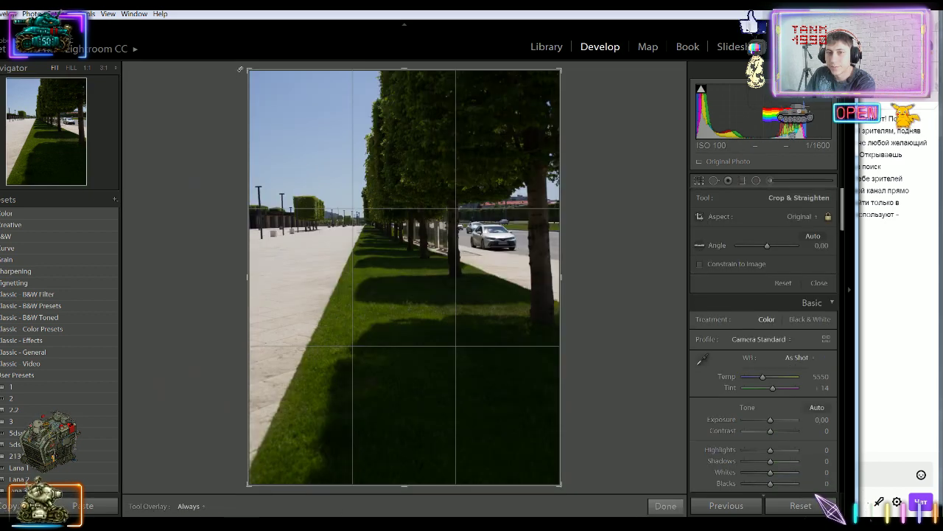
pyautogui.moveTo(242, 68); pyautogui.dragTo(244, 68)
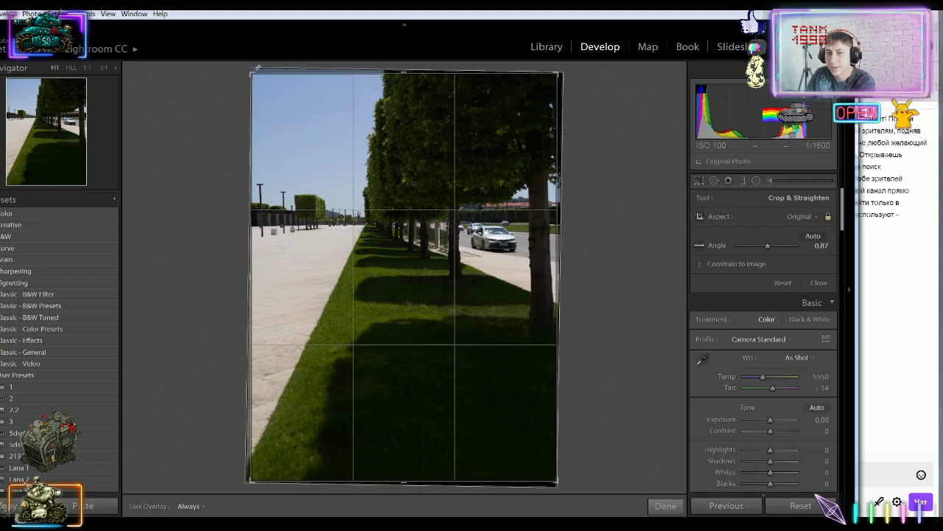
pyautogui.moveTo(252, 68); pyautogui.dragTo(249, 70)
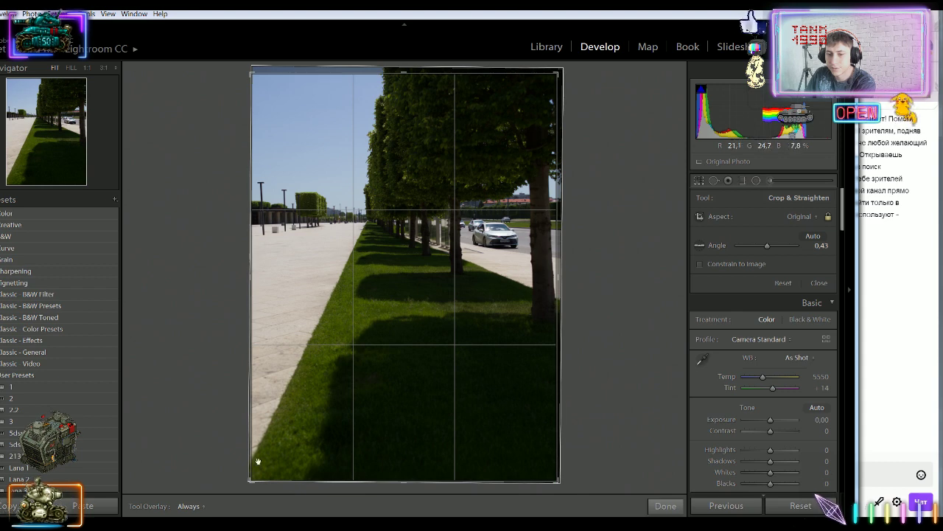
pyautogui.moveTo(250, 480); pyautogui.dragTo(312, 432)
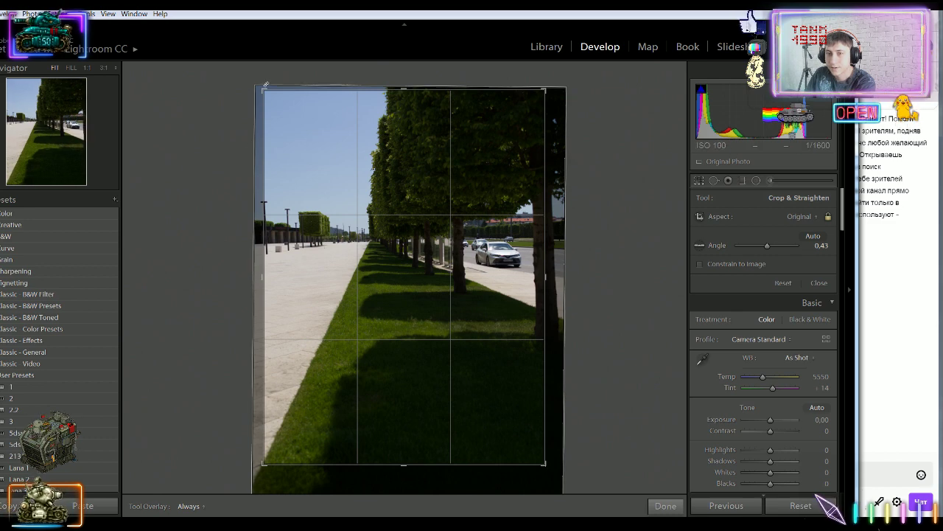
# Rotate the lawn photo's crop to 3.39°, try a tighter frame around the tree row, and apply the crop
pyautogui.moveTo(266, 84); pyautogui.dragTo(274, 82)
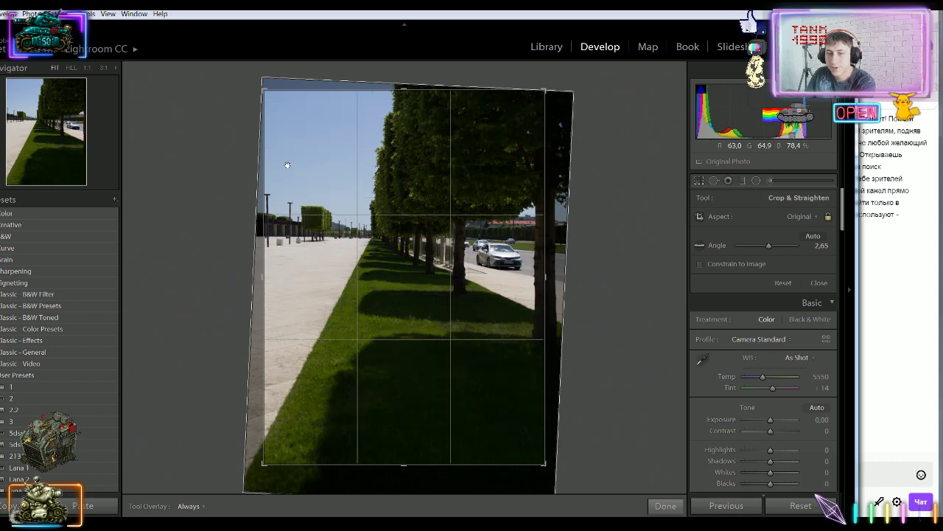
pyautogui.moveTo(267, 194); pyautogui.dragTo(270, 190)
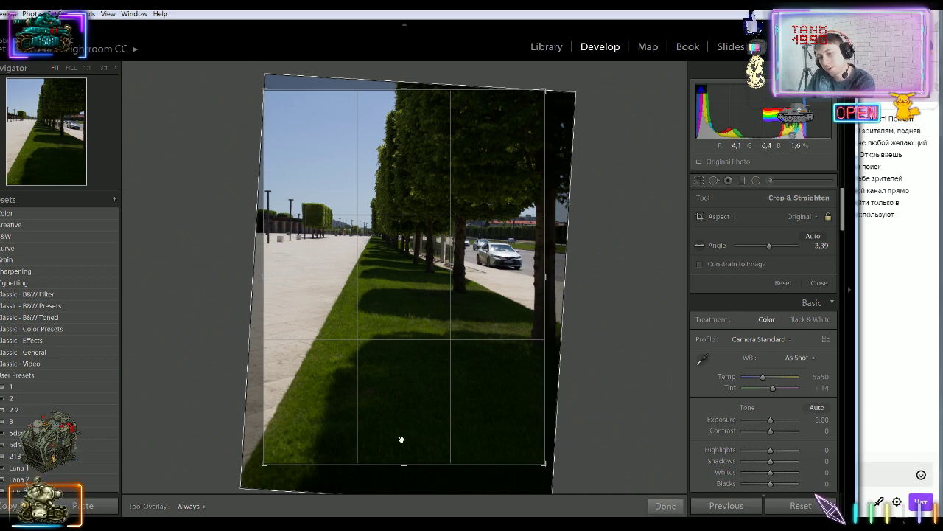
pyautogui.moveTo(400, 464); pyautogui.dragTo(394, 419)
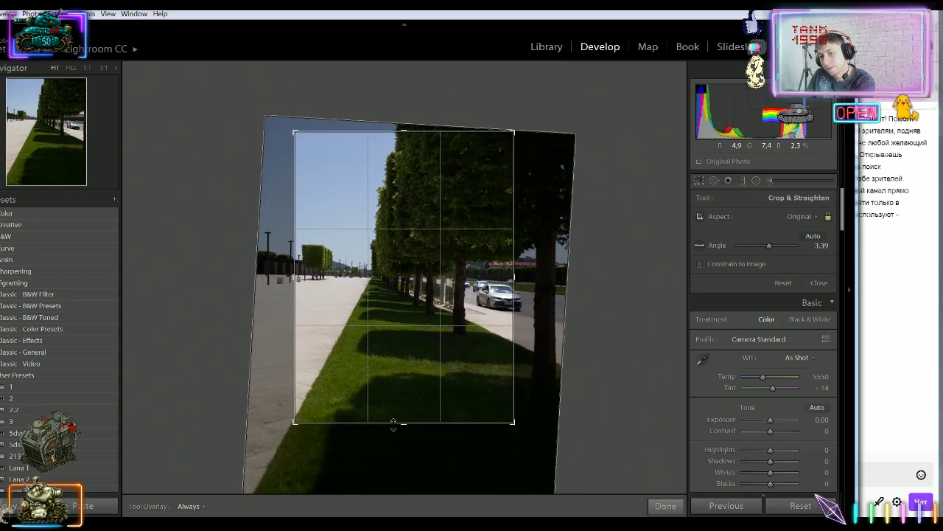
pyautogui.click(665, 505)
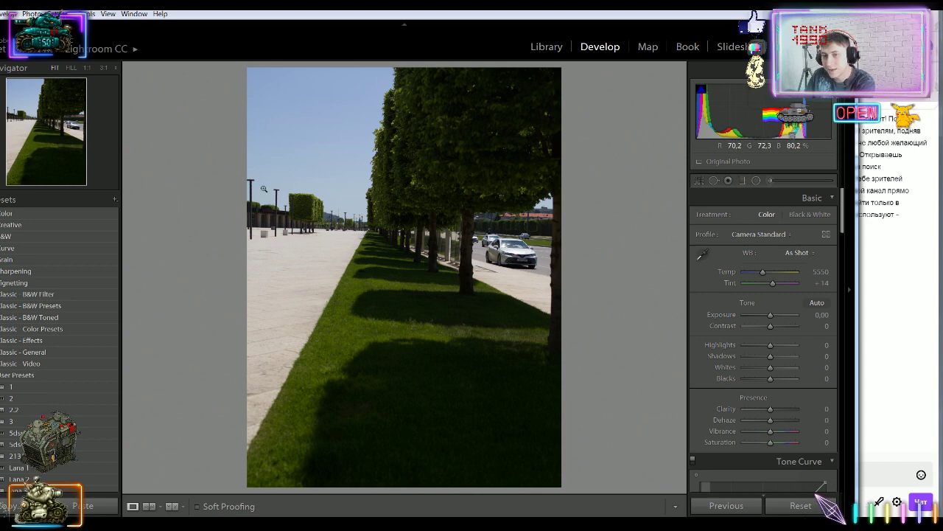
# Try the Black & White treatment on the lawn photo and return it to Color
pyautogui.click(811, 214)
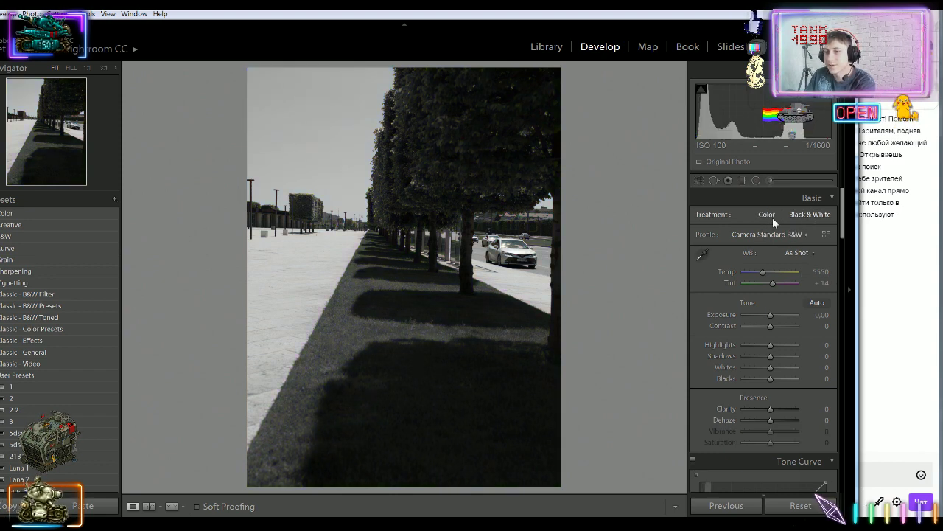
pyautogui.click(772, 218)
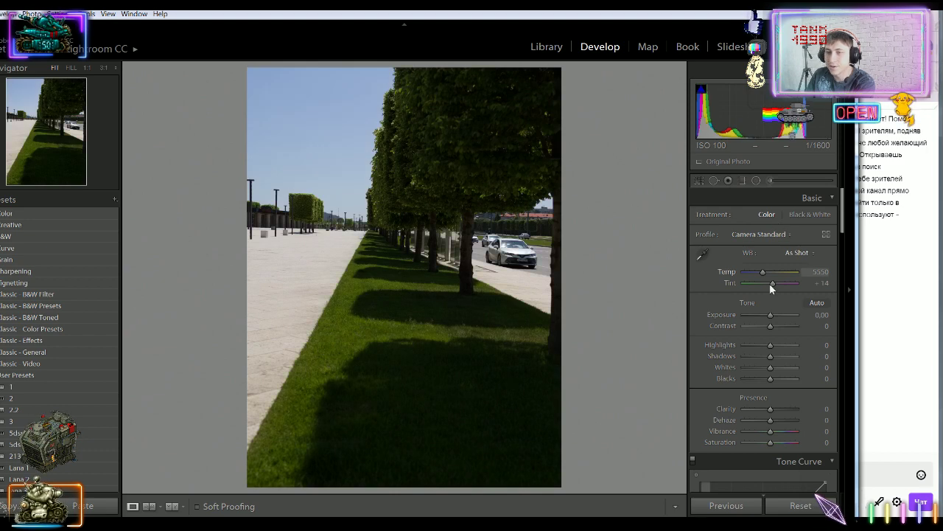
# Browse the available profiles for the lawn photo, previewing Vintage 01 to Vintage 10, and collapse the Camera Matching group
pyautogui.click(761, 234)
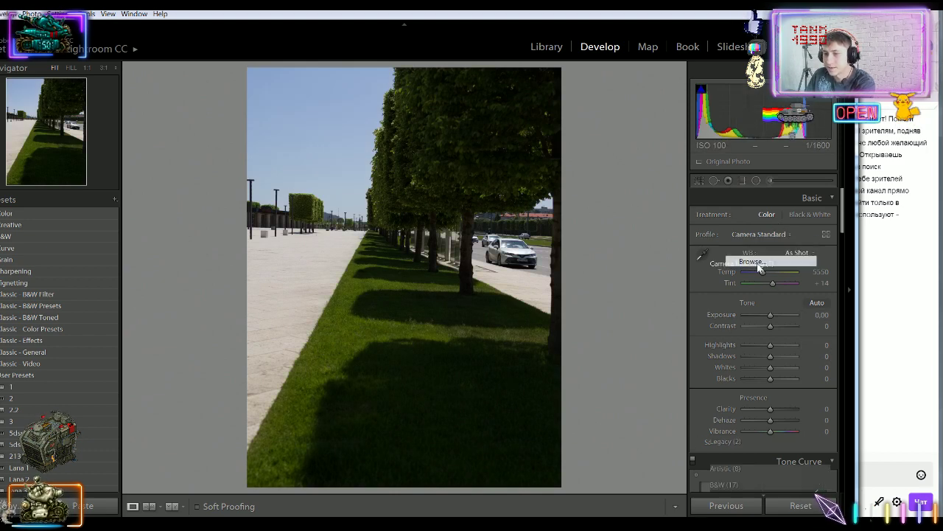
pyautogui.click(737, 264)
pyautogui.scroll(-3, 711, 340)
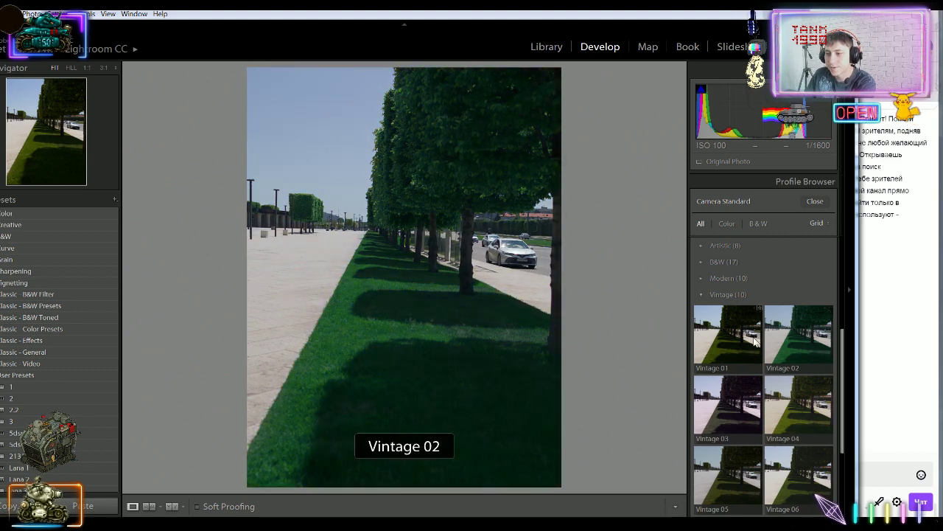
pyautogui.scroll(-3, 740, 346)
pyautogui.scroll(-1, 729, 369)
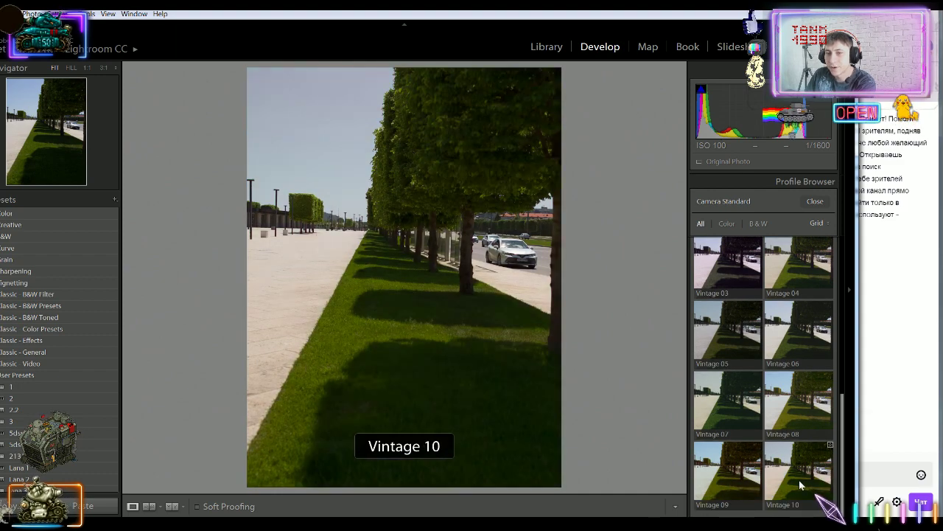
pyautogui.scroll(10, 796, 475)
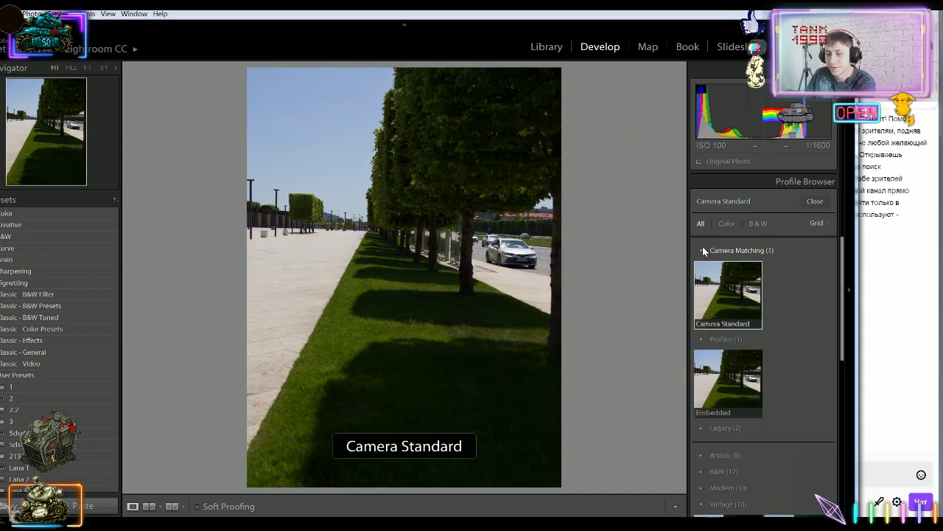
pyautogui.click(707, 249)
# Advance to the plaza photos with the brick apartment blocks and examine the tree row and its surroundings at 1:1
pyautogui.press('Right')
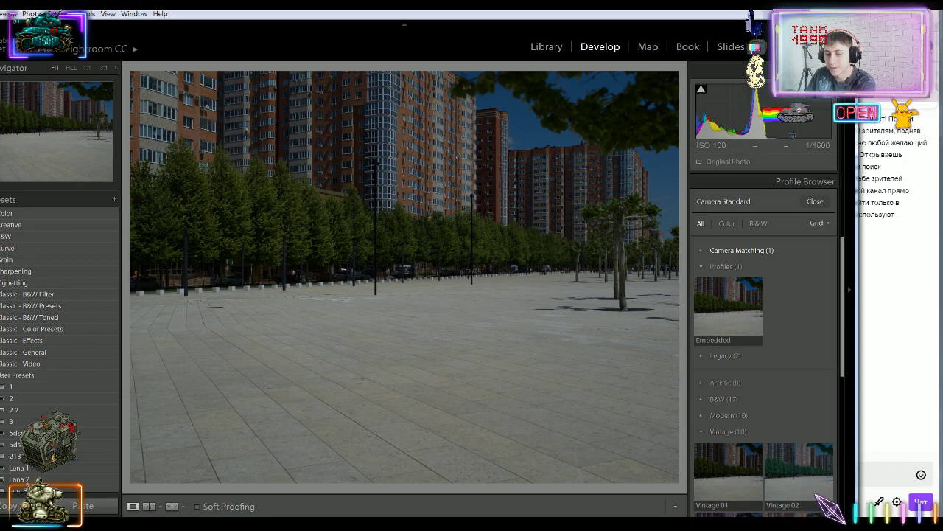
pyautogui.press('Right')
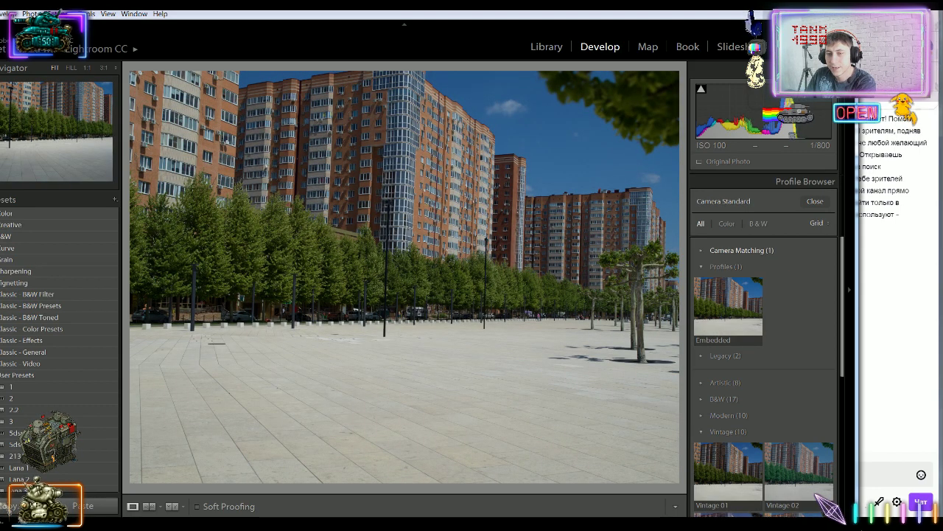
pyautogui.click(283, 259)
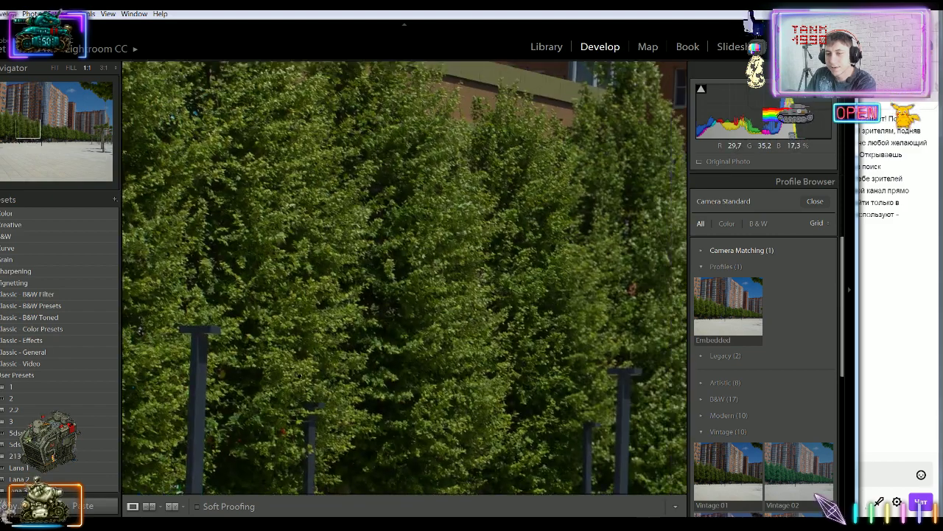
pyautogui.moveTo(300, 376); pyautogui.dragTo(185, 439)
pyautogui.moveTo(520, 431); pyautogui.dragTo(202, 347)
pyautogui.moveTo(568, 391); pyautogui.dragTo(471, 361)
pyautogui.click(471, 361)
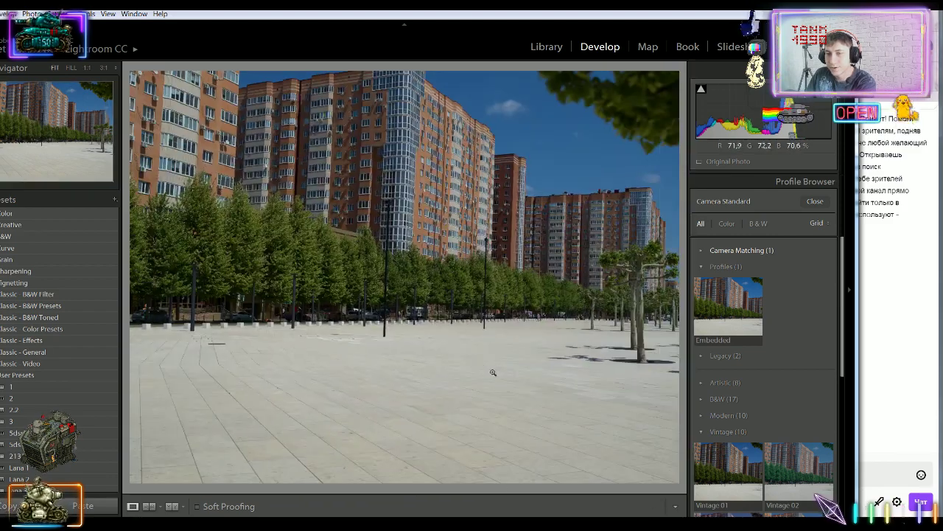
# Move on to the plaza photo with the pruned trees and examine the foliage and building details at 1:1
pyautogui.press('Right')
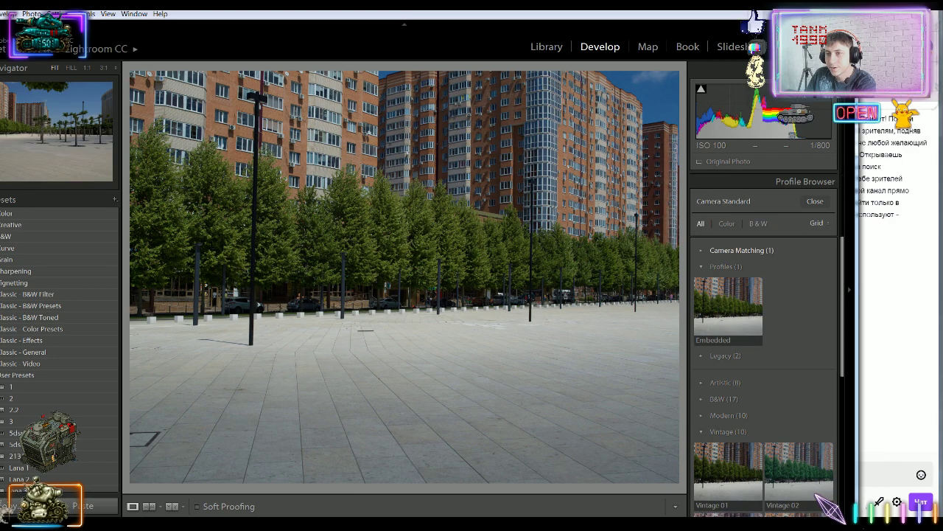
pyautogui.press('Right')
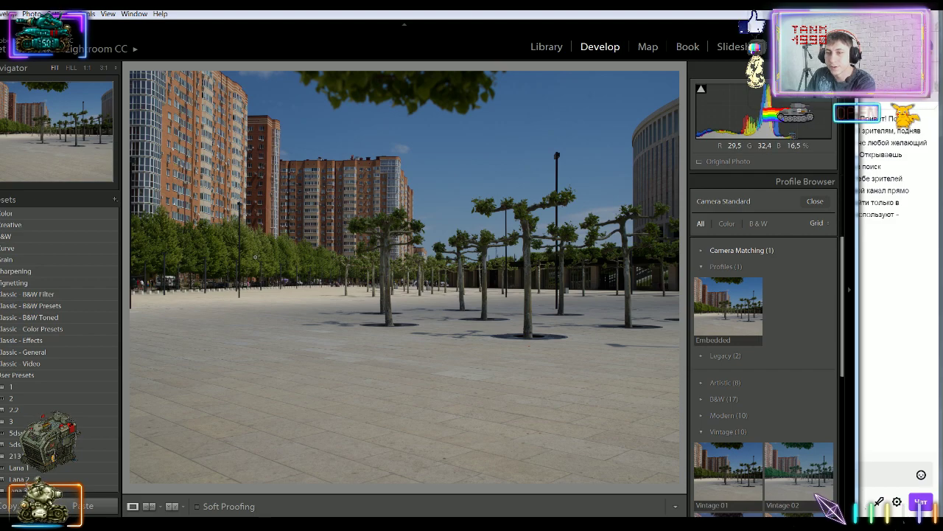
pyautogui.click(523, 196)
pyautogui.moveTo(539, 339); pyautogui.dragTo(470, 230)
pyautogui.click(377, 341)
pyautogui.click(197, 253)
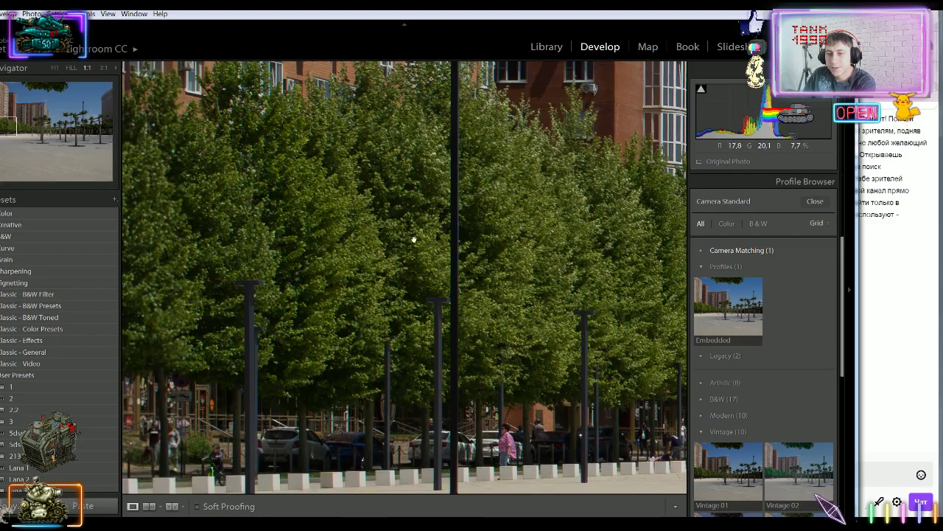
pyautogui.moveTo(413, 238); pyautogui.dragTo(322, 227)
pyautogui.moveTo(578, 263); pyautogui.dragTo(344, 273)
pyautogui.moveTo(532, 296); pyautogui.dragTo(491, 300)
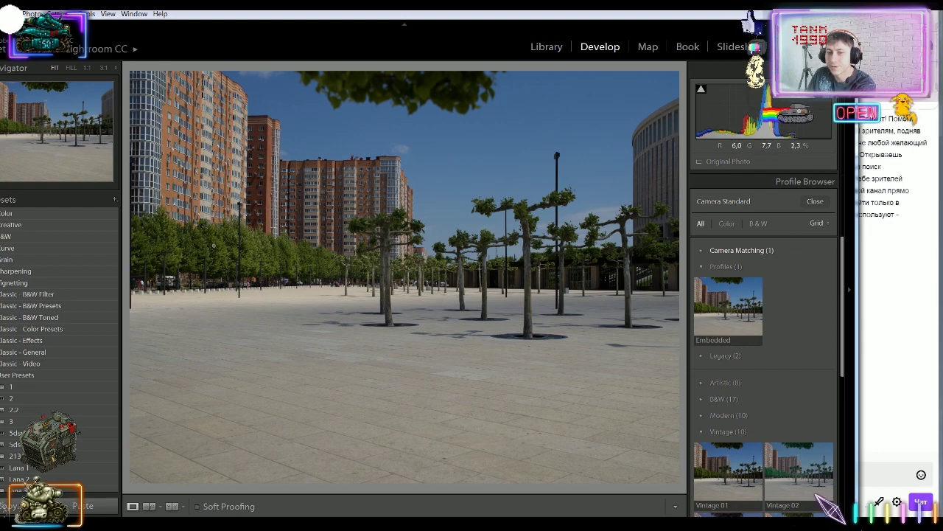
pyautogui.click(255, 246)
pyautogui.moveTo(525, 342); pyautogui.dragTo(301, 316)
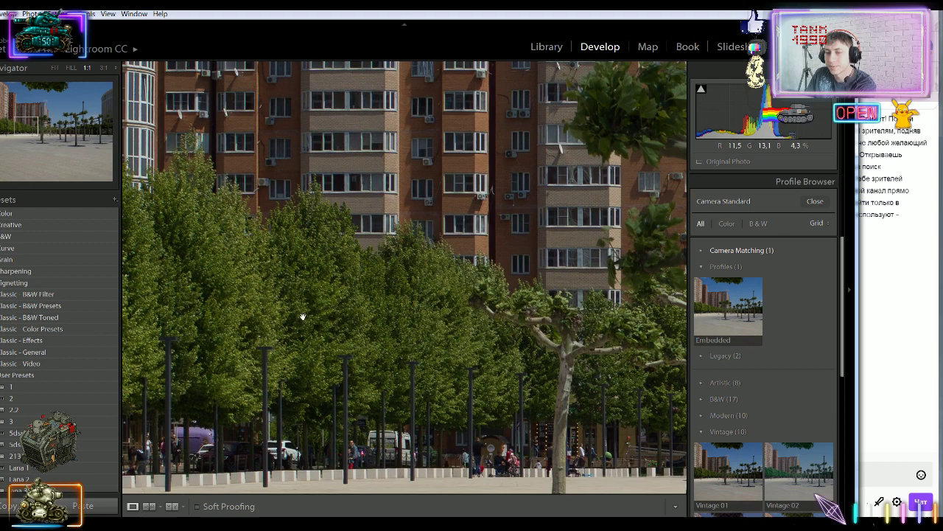
pyautogui.click(426, 325)
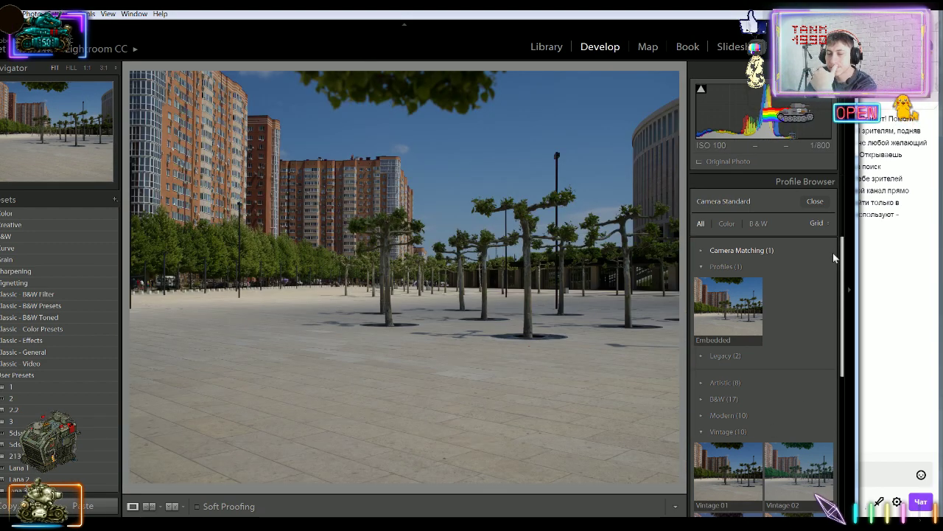
# Close the profile browser and try brightening the green tree row with an adjustment brush at about 1.5 exposure
pyautogui.click(814, 201)
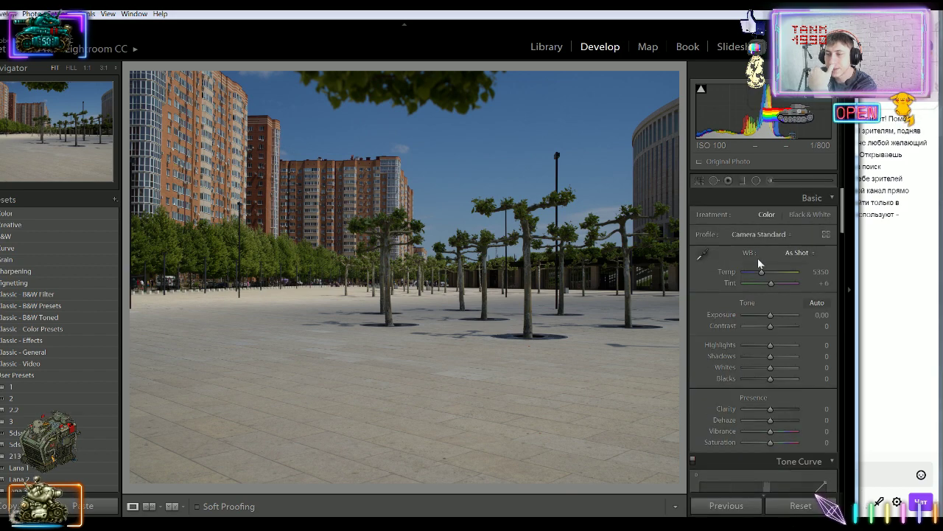
pyautogui.click(770, 182)
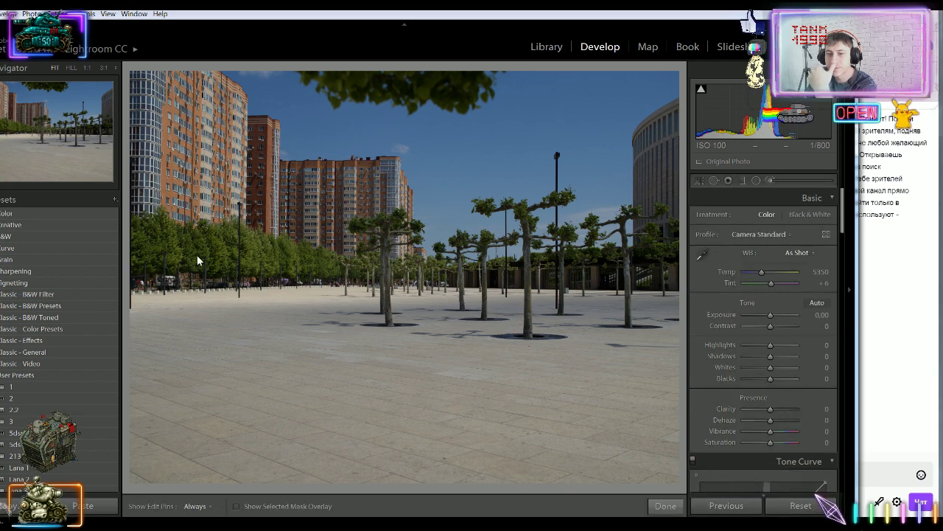
pyautogui.click(771, 182)
pyautogui.click(770, 180)
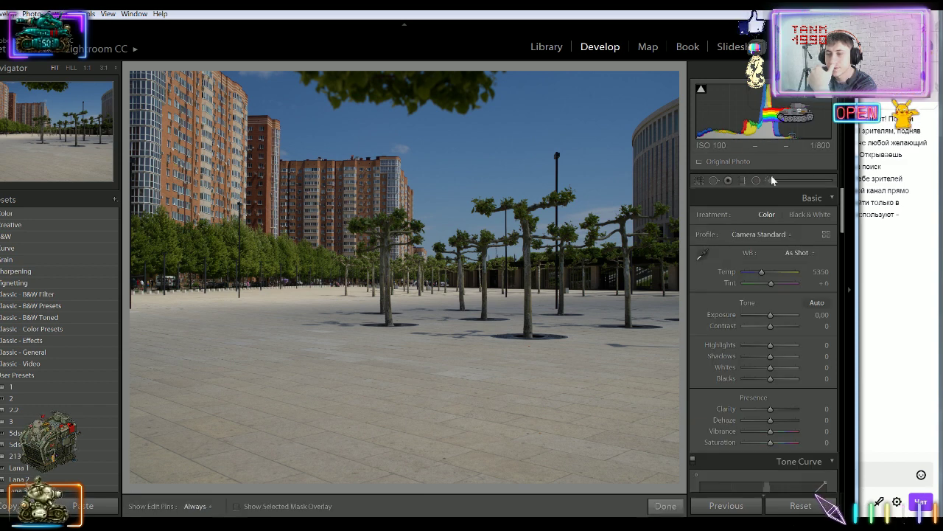
pyautogui.scroll(2, 174, 246)
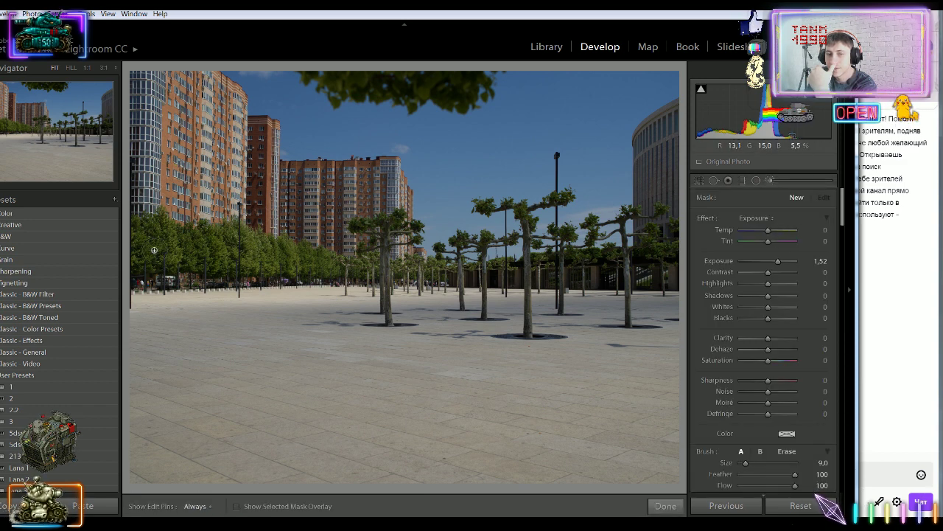
pyautogui.press('h')
pyautogui.moveTo(250, 253)
pyautogui.mouseDown()
pyautogui.moveTo(356, 263)
pyautogui.moveTo(235, 234)
pyautogui.moveTo(197, 241)
pyautogui.moveTo(147, 234)
pyautogui.moveTo(159, 227)
pyautogui.moveTo(172, 258)
pyautogui.moveTo(342, 266)
pyautogui.moveTo(137, 259)
pyautogui.moveTo(126, 239)
pyautogui.moveTo(160, 223)
pyautogui.moveTo(214, 233)
pyautogui.mouseUp()
pyautogui.press('h')
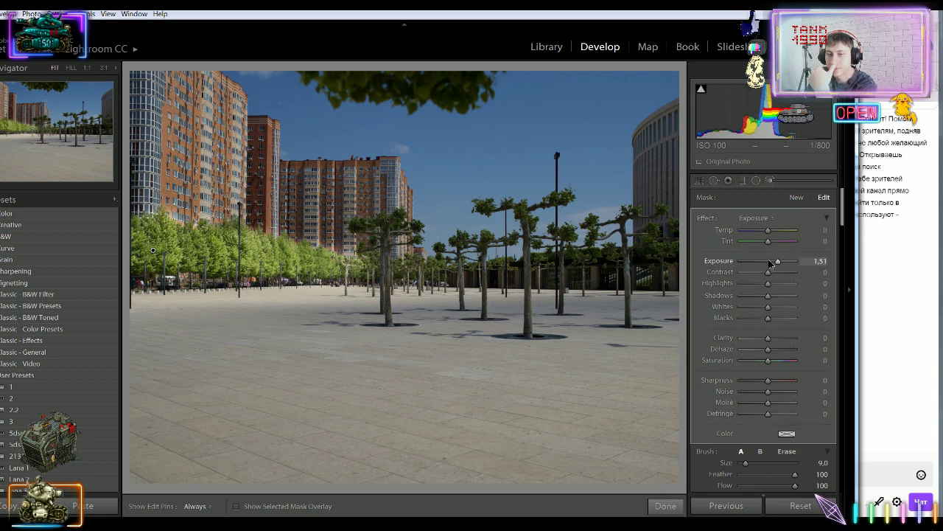
pyautogui.moveTo(769, 263)
pyautogui.mouseDown()
pyautogui.moveTo(790, 289)
pyautogui.moveTo(776, 264)
pyautogui.mouseUp()
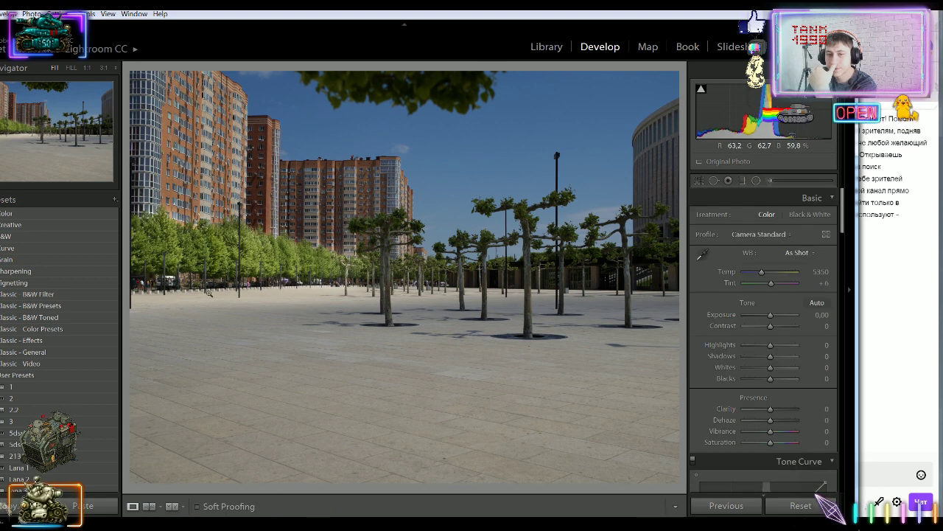
# Delete the exposure brush adjustment from the green tree row and leave the brush
pyautogui.click(772, 180)
pyautogui.press('k')
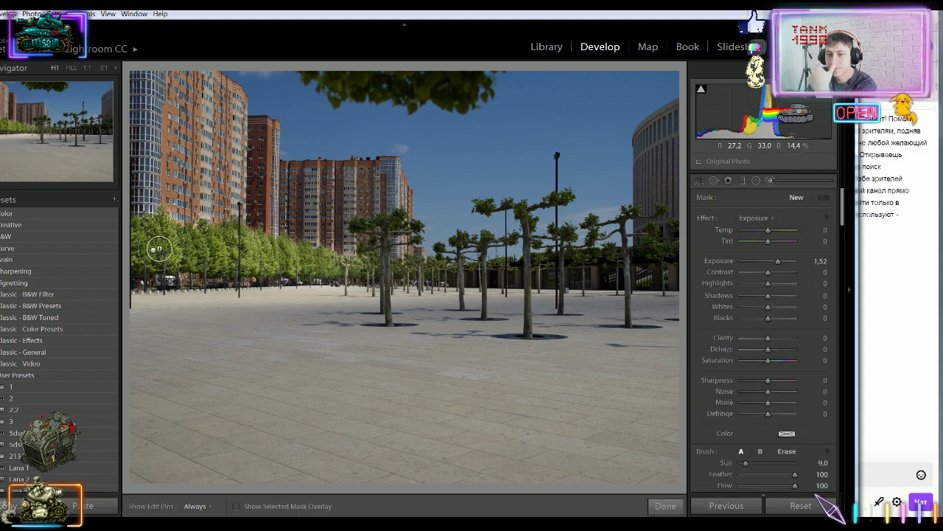
pyautogui.click(152, 251)
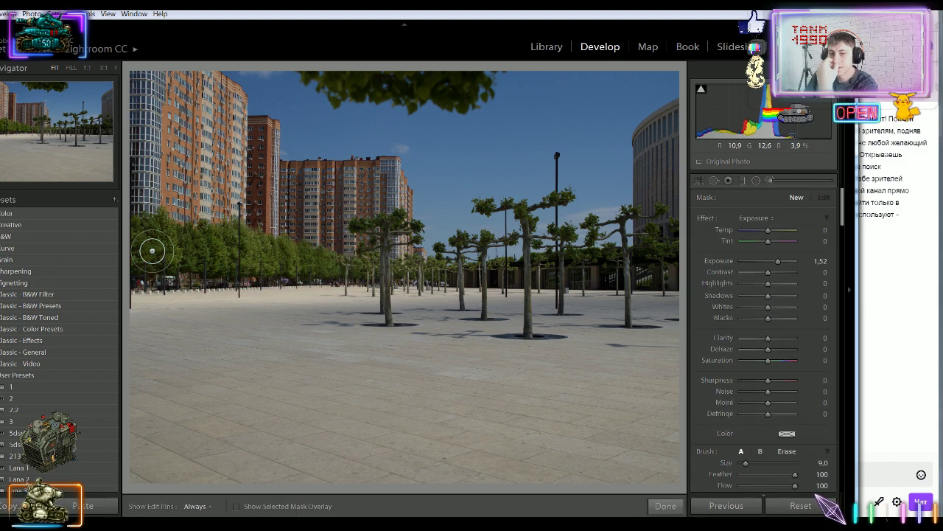
pyautogui.click(666, 506)
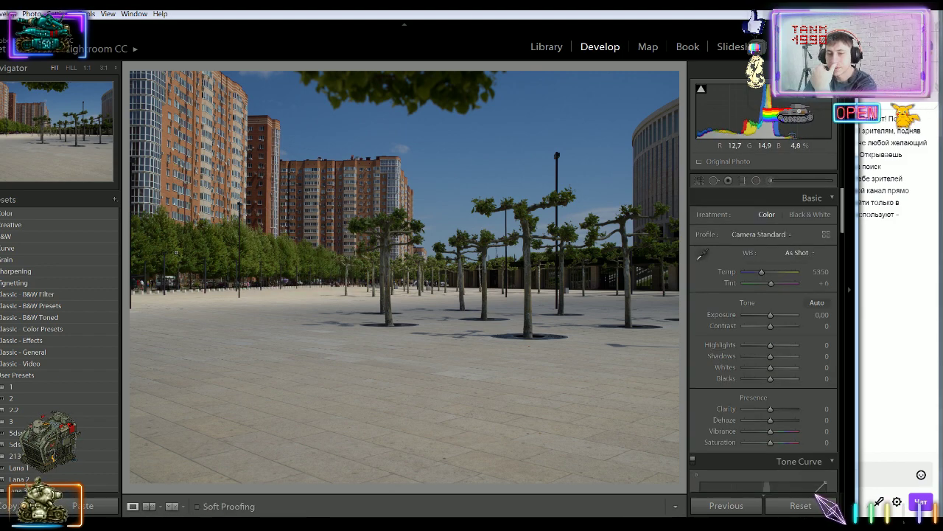
# Examine the tree row, parked cars and paving edge of the plaza photo at 1:1
pyautogui.click(175, 253)
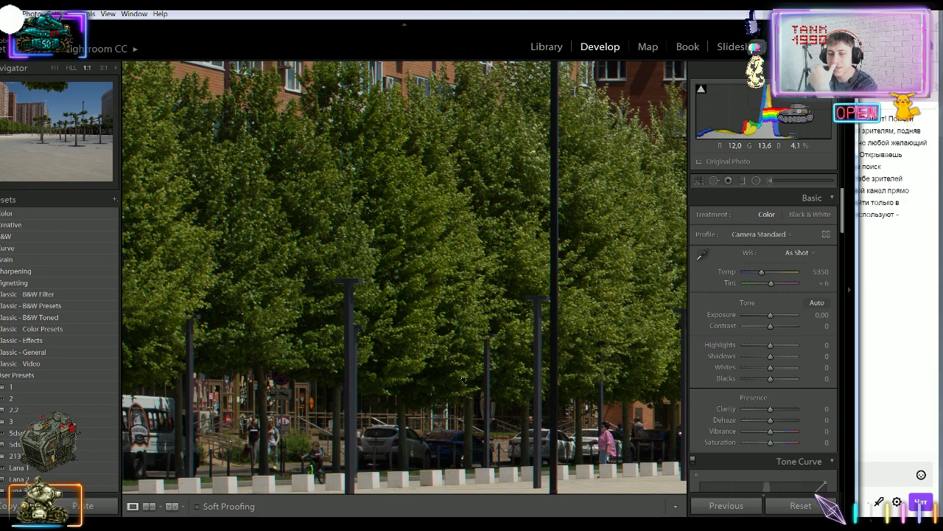
pyautogui.moveTo(463, 379); pyautogui.dragTo(419, 298)
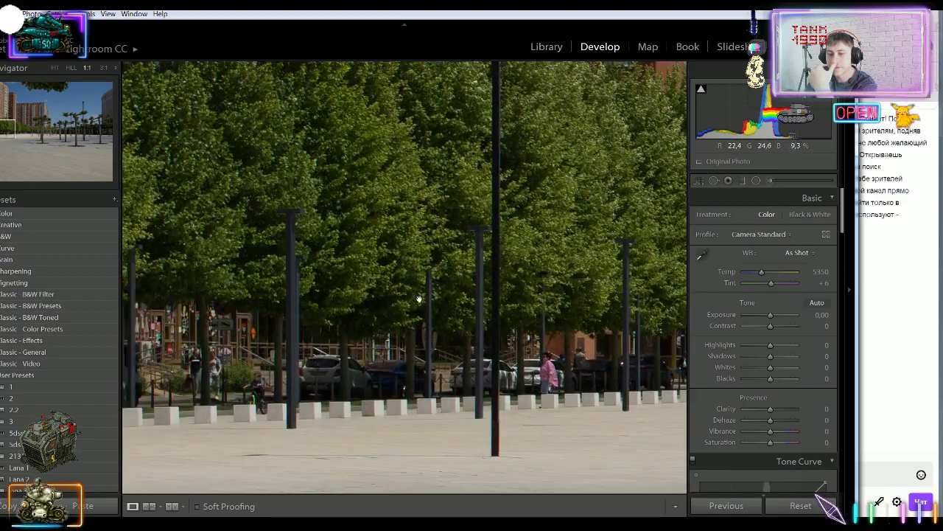
pyautogui.click(504, 239)
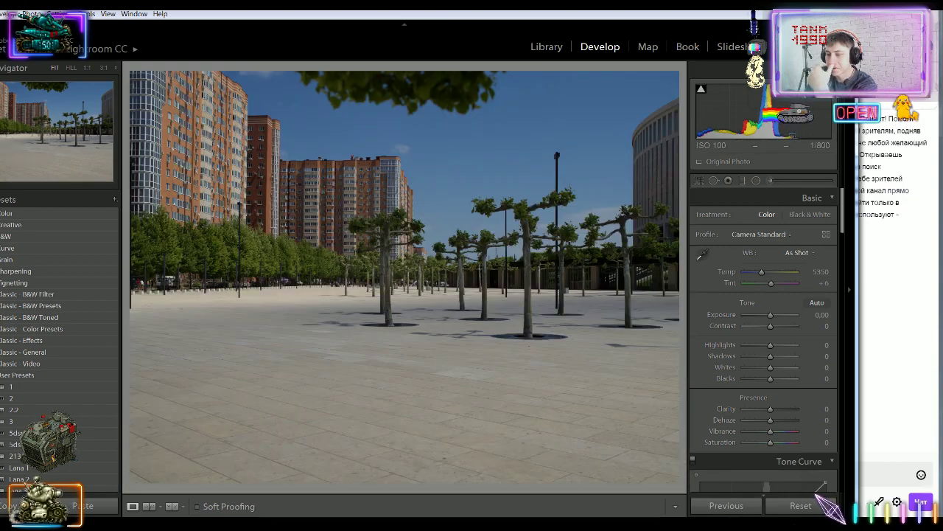
# Go to the next photo, of the colonnaded stadium, and examine the coloured slats along its facade at 1:1
pyautogui.press('Right')
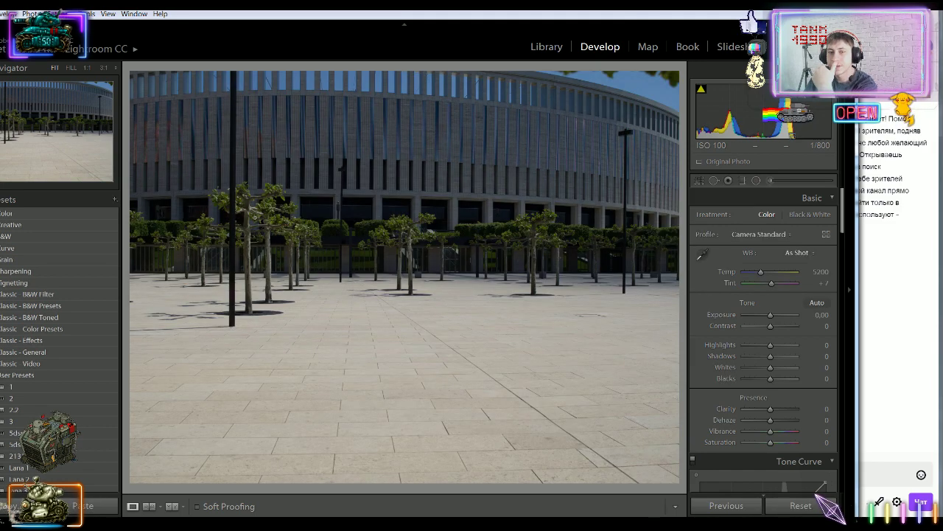
pyautogui.click(168, 144)
pyautogui.moveTo(175, 151); pyautogui.dragTo(355, 351)
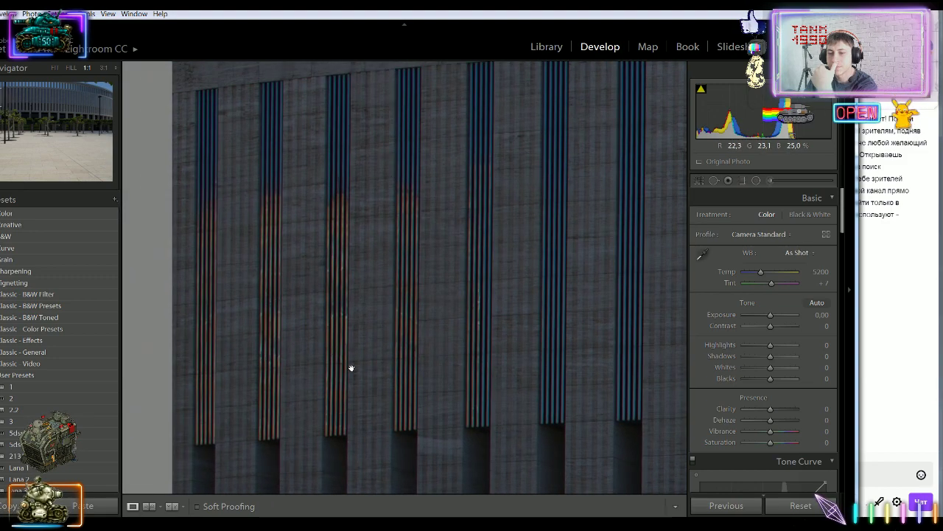
pyautogui.moveTo(484, 432); pyautogui.dragTo(253, 418)
pyautogui.moveTo(593, 333); pyautogui.dragTo(244, 367)
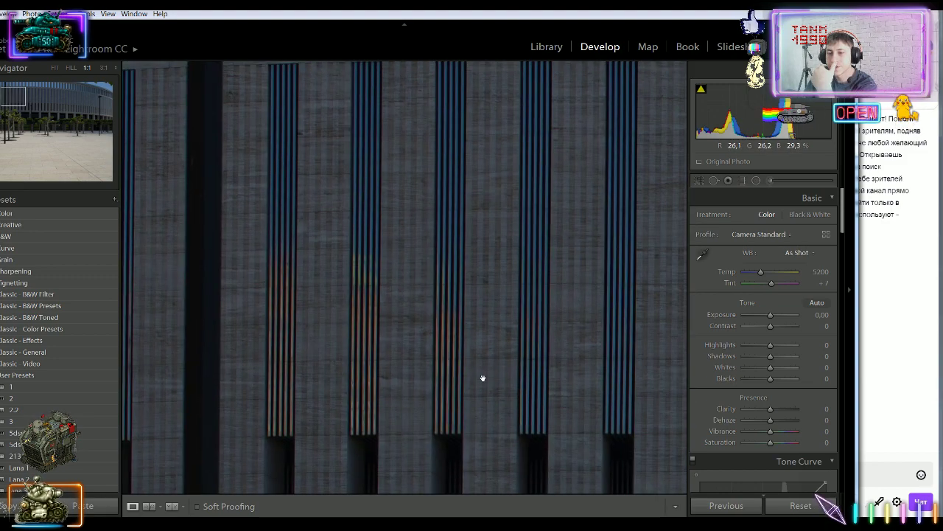
pyautogui.moveTo(360, 300); pyautogui.dragTo(138, 318)
pyautogui.moveTo(552, 373); pyautogui.dragTo(231, 325)
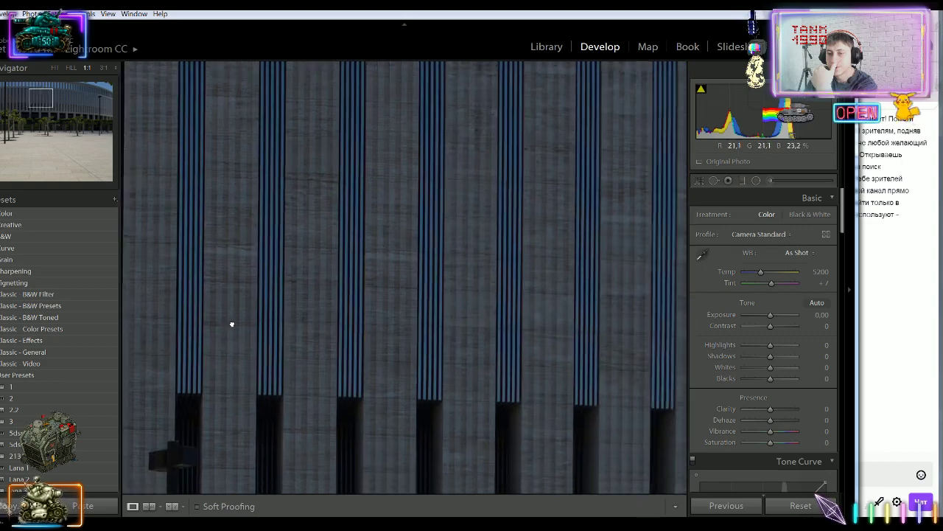
pyautogui.moveTo(516, 336); pyautogui.dragTo(230, 310)
pyautogui.moveTo(560, 325); pyautogui.dragTo(243, 309)
pyautogui.moveTo(649, 358); pyautogui.dragTo(533, 306)
pyautogui.moveTo(258, 317); pyautogui.dragTo(626, 347)
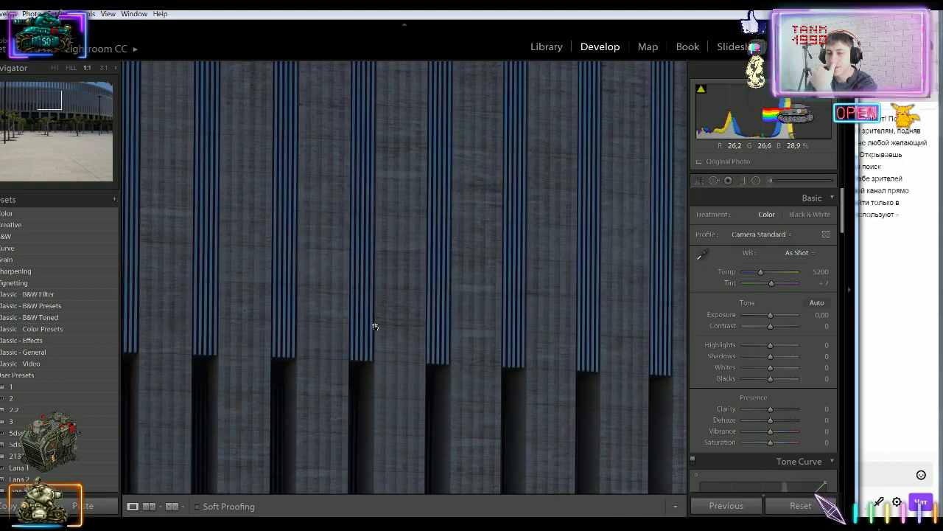
pyautogui.moveTo(375, 324); pyautogui.dragTo(641, 357)
pyautogui.moveTo(316, 336); pyautogui.dragTo(349, 327)
pyautogui.moveTo(311, 291); pyautogui.dragTo(614, 297)
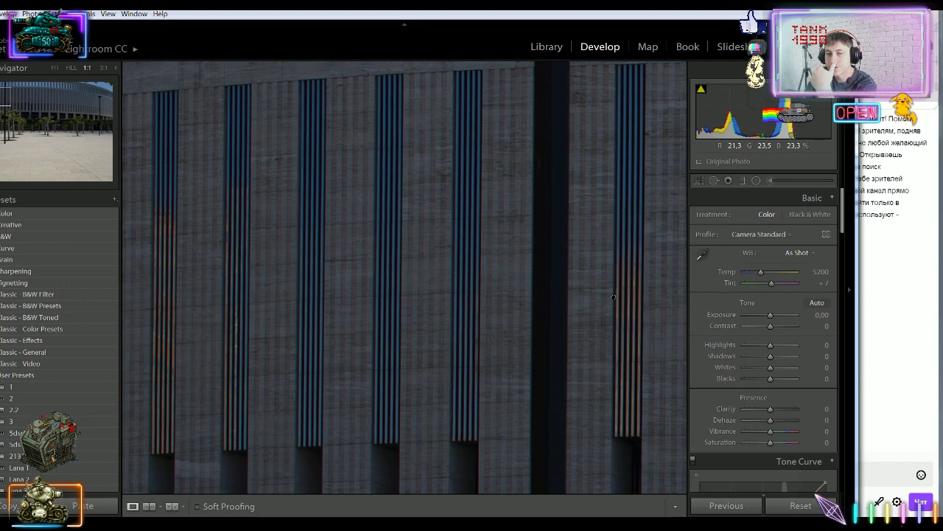
pyautogui.moveTo(212, 355); pyautogui.dragTo(390, 297)
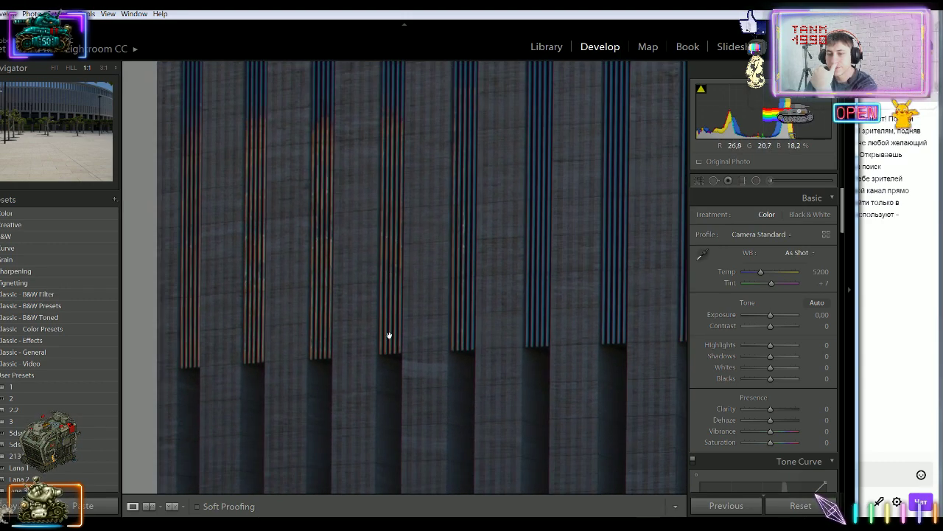
pyautogui.moveTo(395, 210); pyautogui.dragTo(386, 386)
pyautogui.moveTo(493, 398); pyautogui.dragTo(295, 328)
pyautogui.click(294, 328)
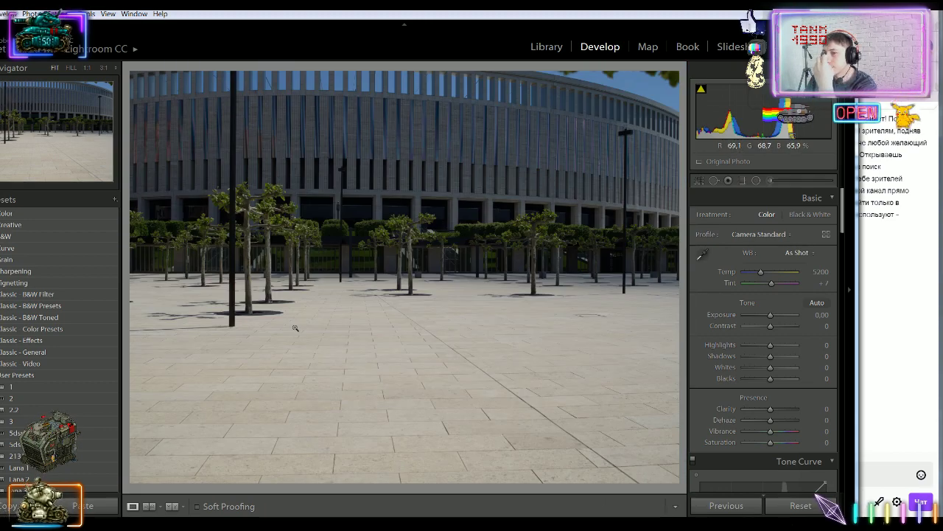
# Go to the wider stadium photo and examine its roofline and coloured facade slats at 1:1
pyautogui.press('Right')
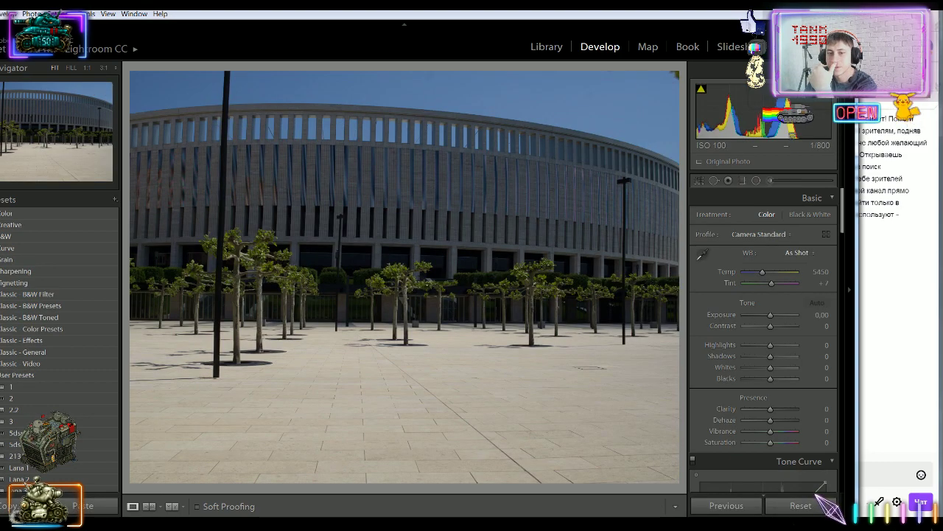
pyautogui.click(168, 86)
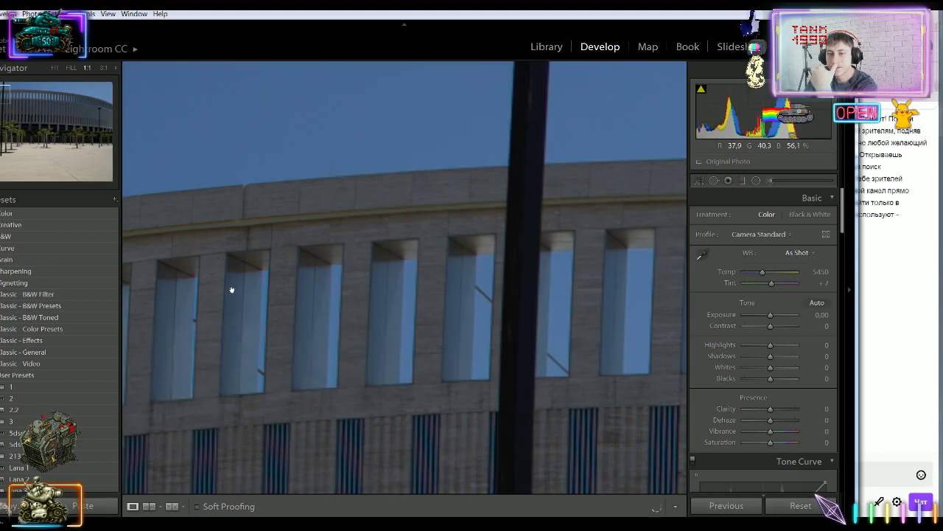
pyautogui.moveTo(302, 358); pyautogui.dragTo(305, 6)
pyautogui.moveTo(207, 352); pyautogui.dragTo(357, 311)
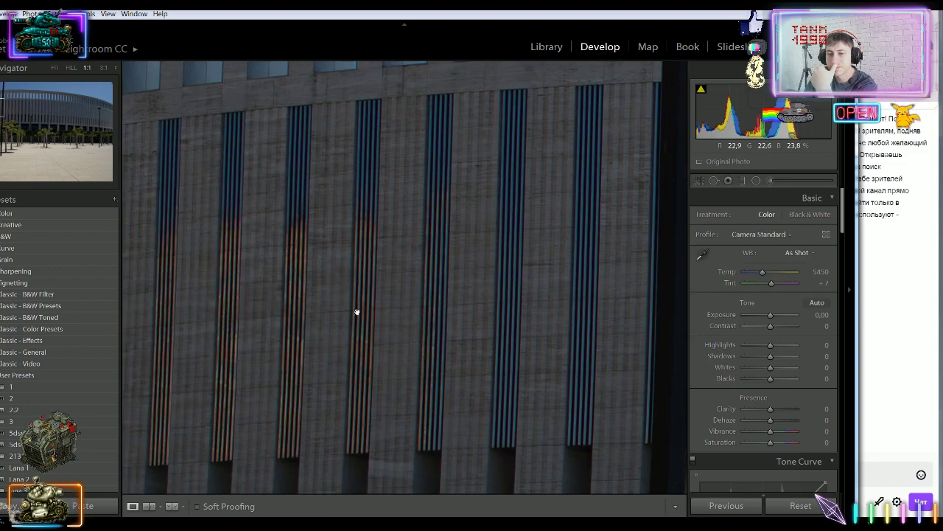
pyautogui.moveTo(309, 334); pyautogui.dragTo(445, 248)
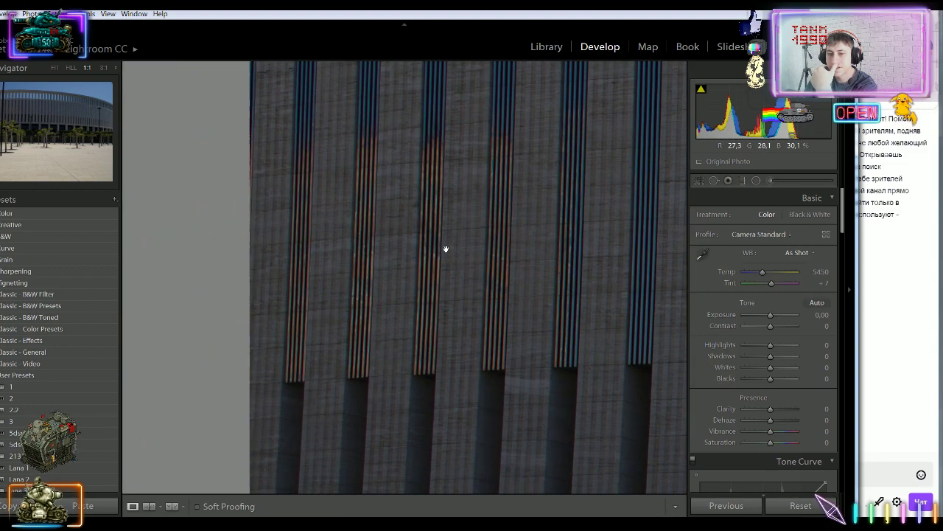
pyautogui.click(579, 315)
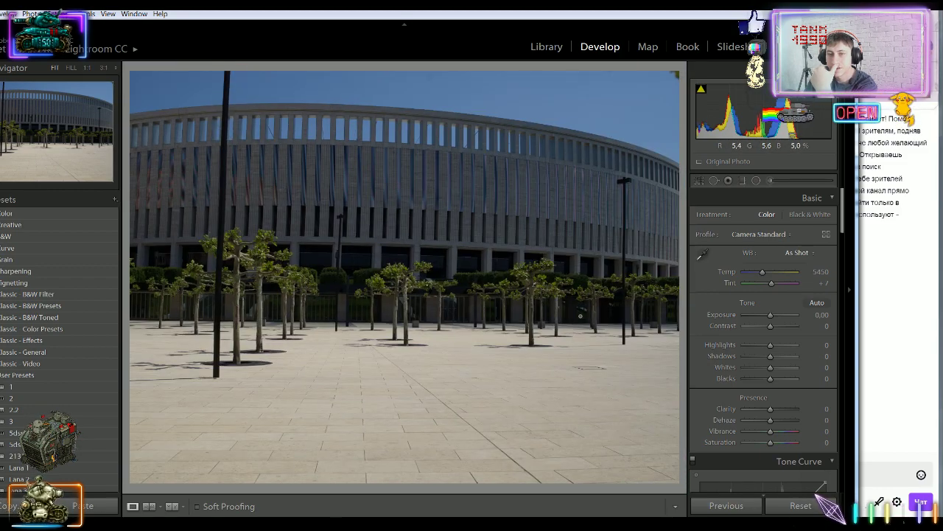
# Go to the close plane tree photo in front of the stadium and examine its branches, trunk and the facade slats at 1:1
pyautogui.moveTo(763, 272); pyautogui.dragTo(768, 274)
pyautogui.press('Right')
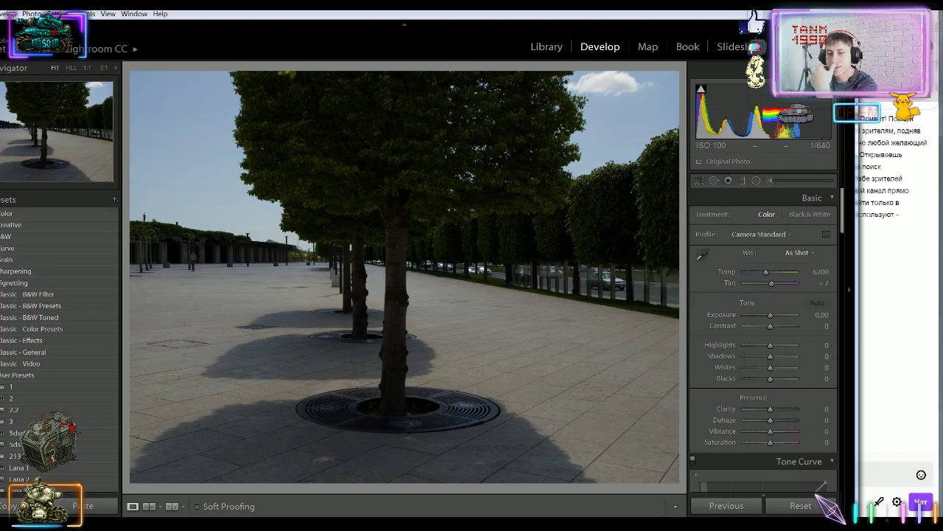
pyautogui.press('Right')
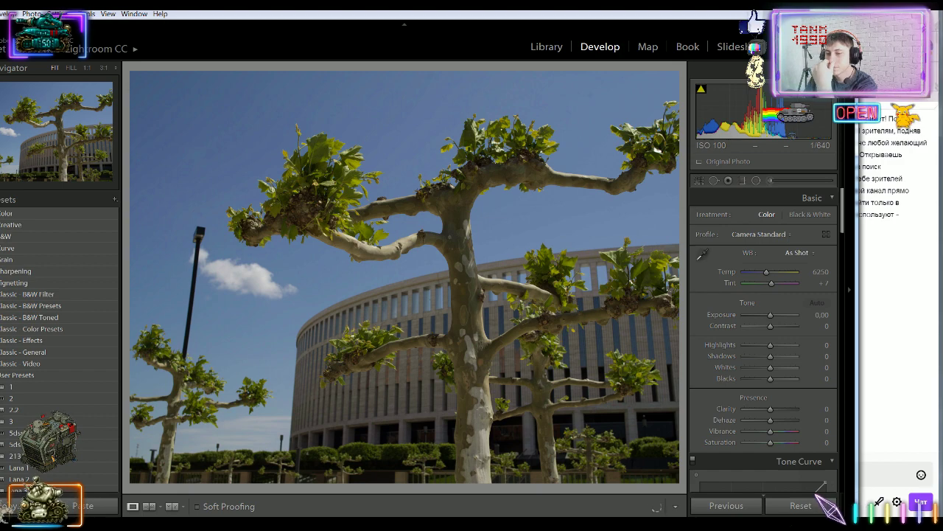
pyautogui.click(448, 390)
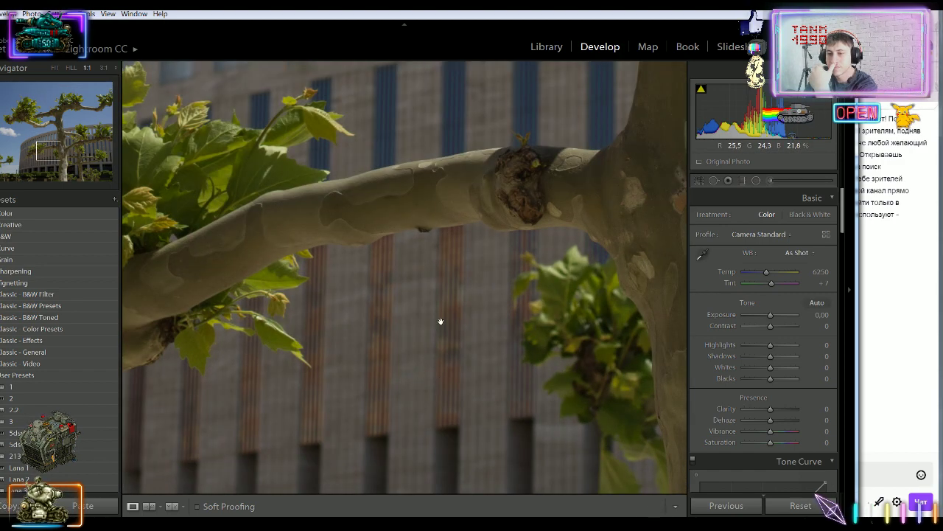
pyautogui.click(453, 238)
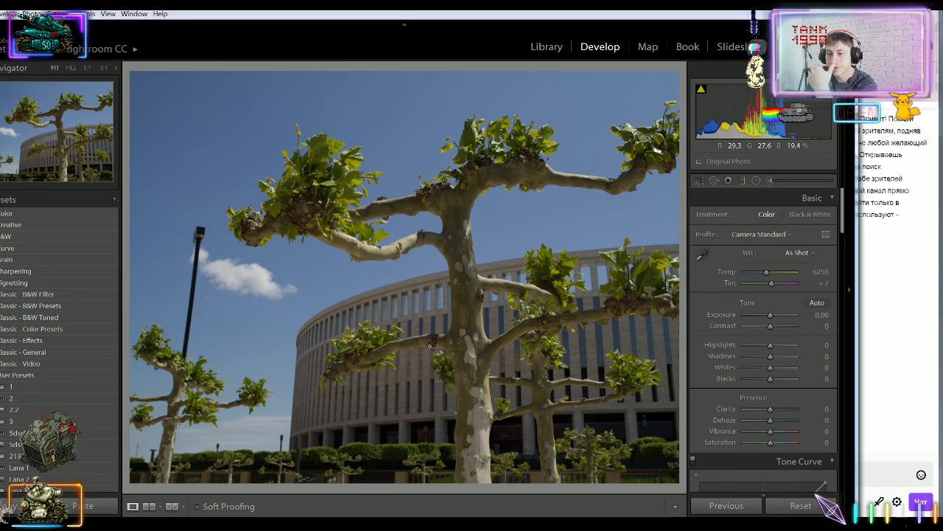
pyautogui.click(427, 349)
pyautogui.moveTo(461, 252); pyautogui.dragTo(461, 283)
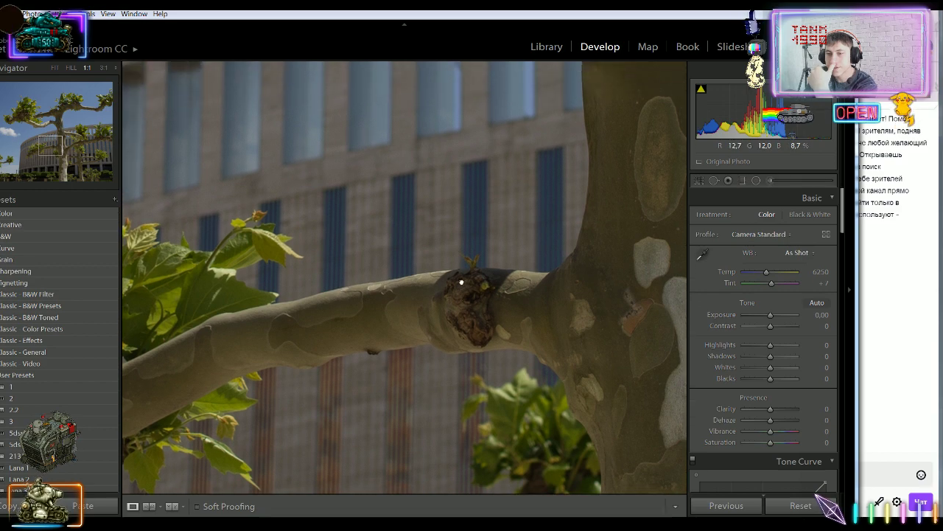
pyautogui.click(459, 255)
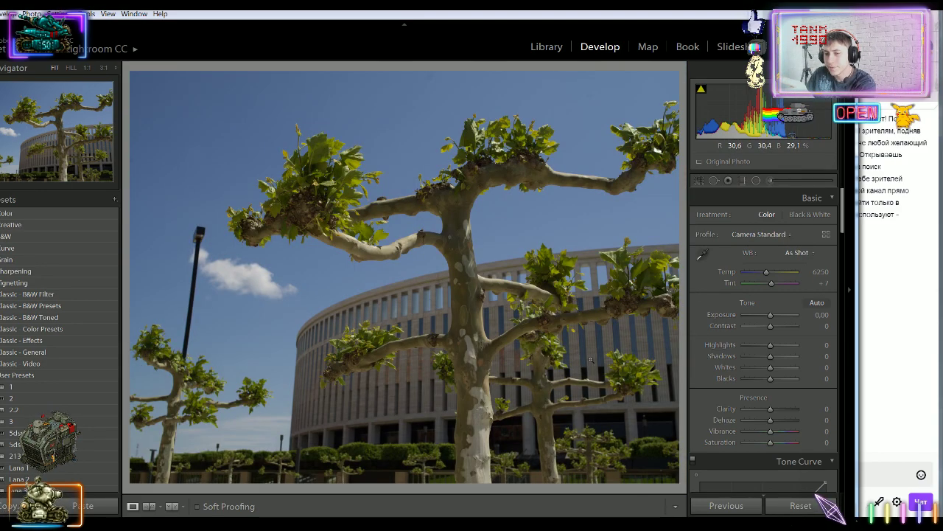
pyautogui.click(518, 360)
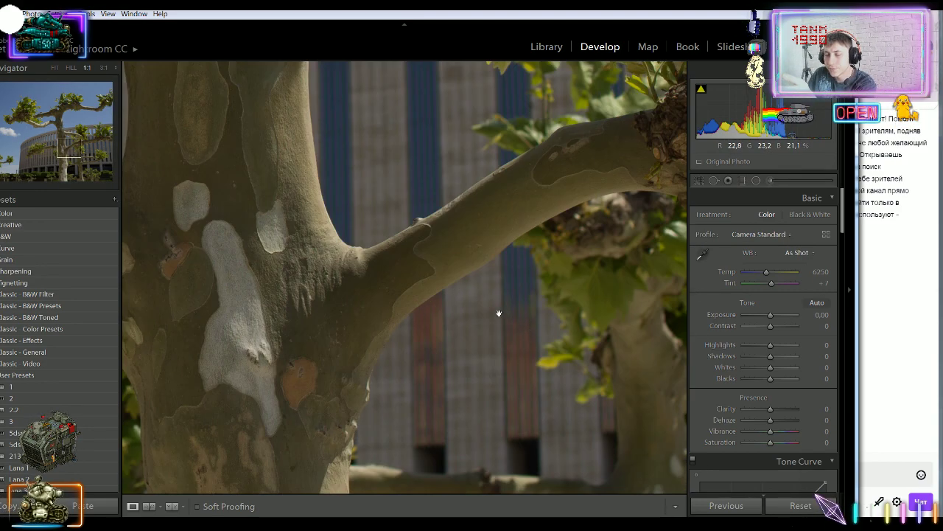
pyautogui.moveTo(538, 326); pyautogui.dragTo(467, 396)
pyautogui.click(430, 366)
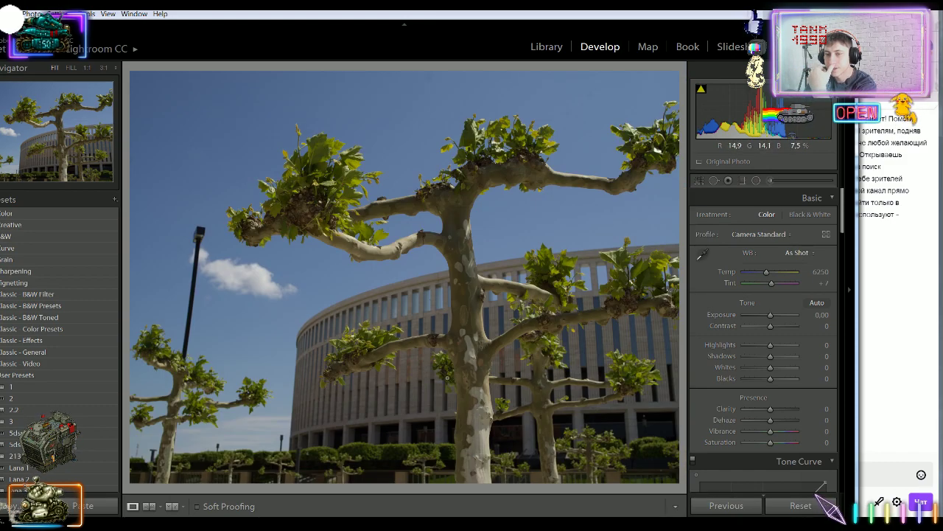
# Go two photos on, crop the plane tree photo at its original aspect to exclude the hedge below, and check the cloud at 1:1
pyautogui.press('Right')
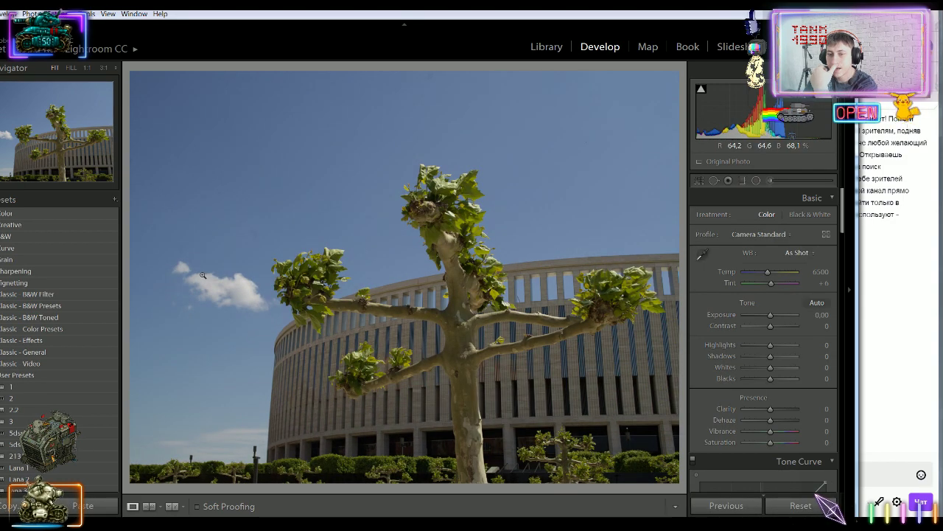
pyautogui.press('Right')
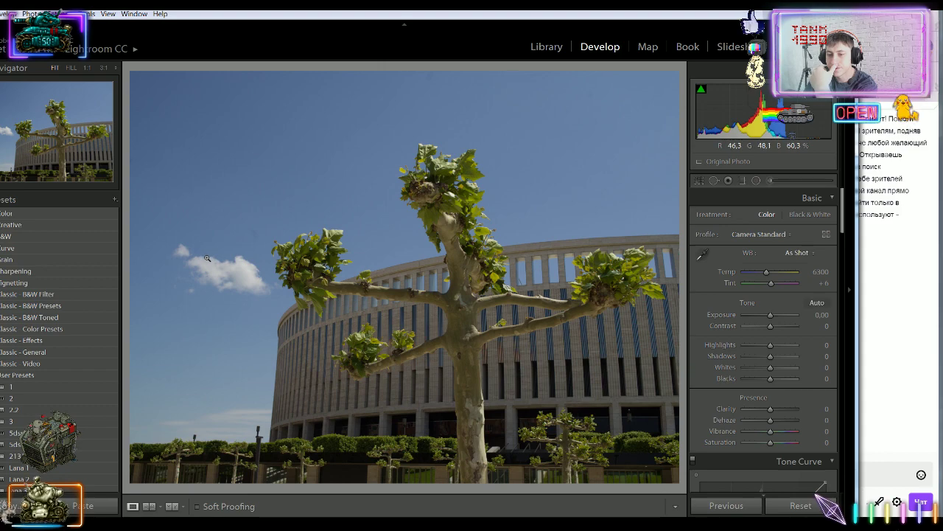
pyautogui.click(699, 180)
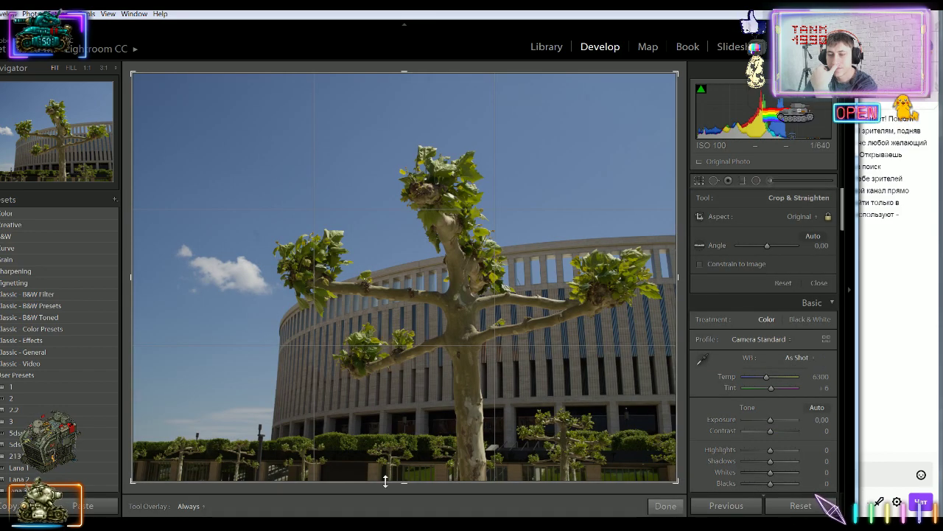
pyautogui.moveTo(385, 482); pyautogui.dragTo(406, 443)
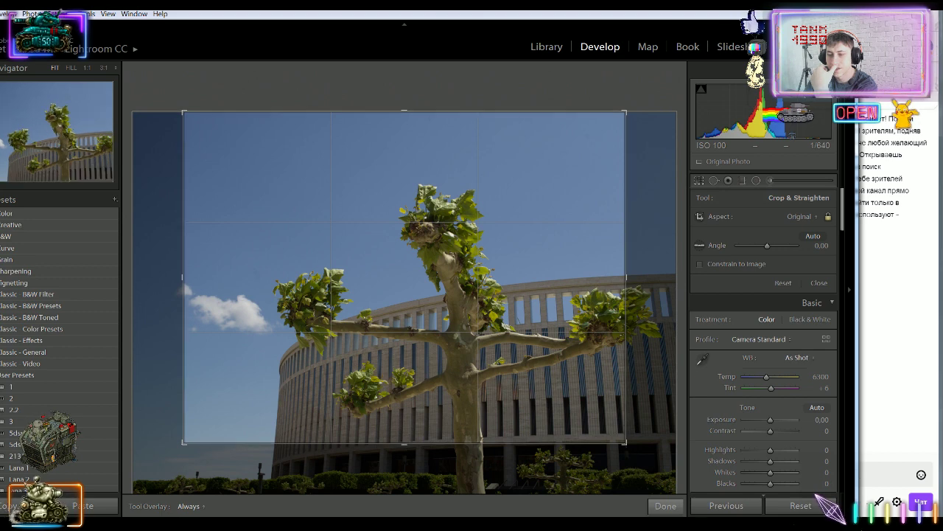
pyautogui.moveTo(259, 311)
pyautogui.mouseDown()
pyautogui.moveTo(281, 312)
pyautogui.moveTo(272, 311)
pyautogui.mouseUp()
pyautogui.click(664, 506)
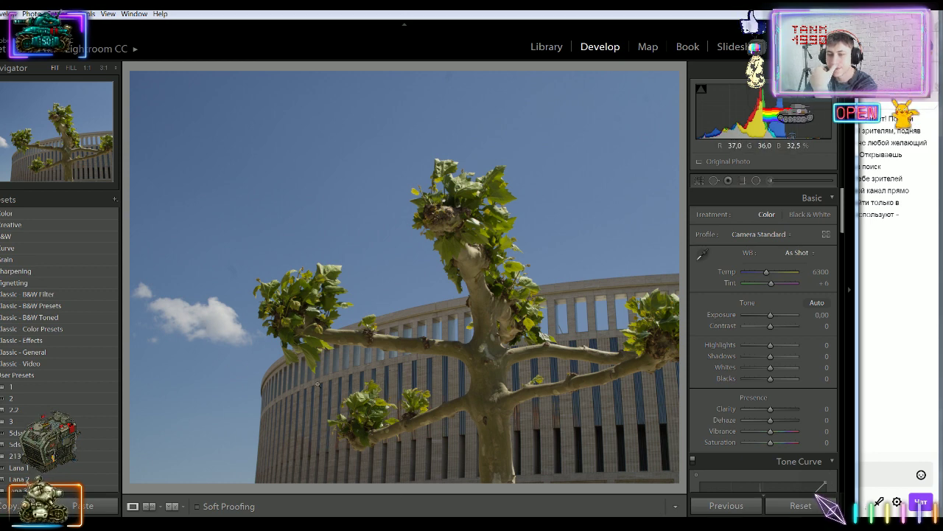
pyautogui.click(194, 311)
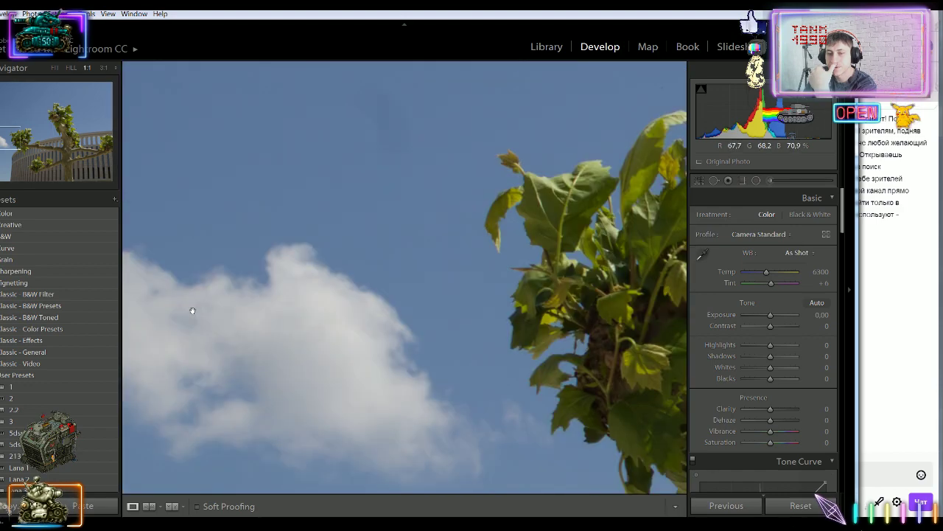
pyautogui.click(331, 370)
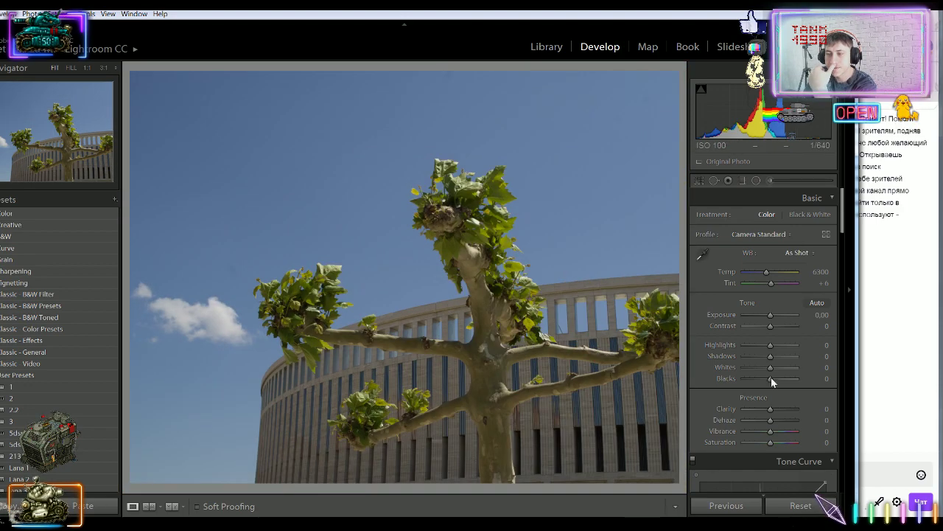
# Look through the stone column and overhang photos, and examine the walking man and trees of the wide plaza photo at 1:1
pyautogui.press('Right')
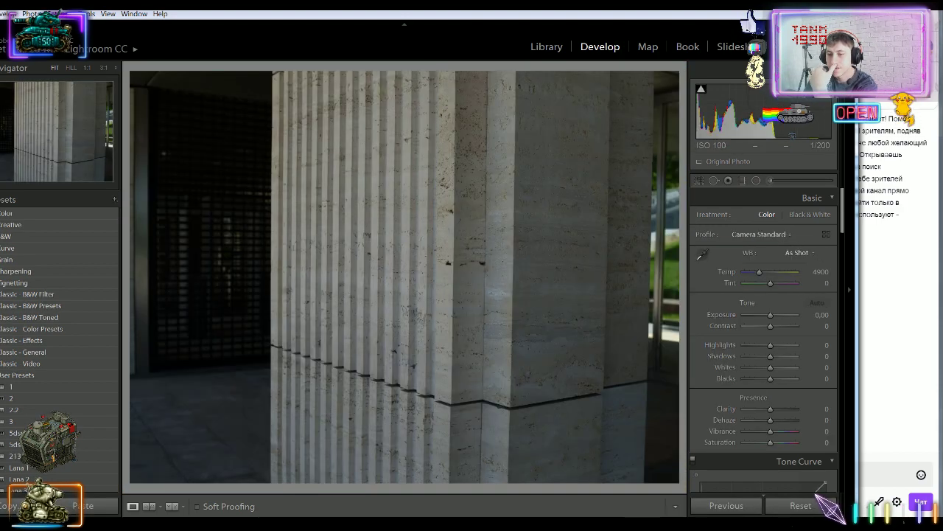
pyautogui.press('Right')
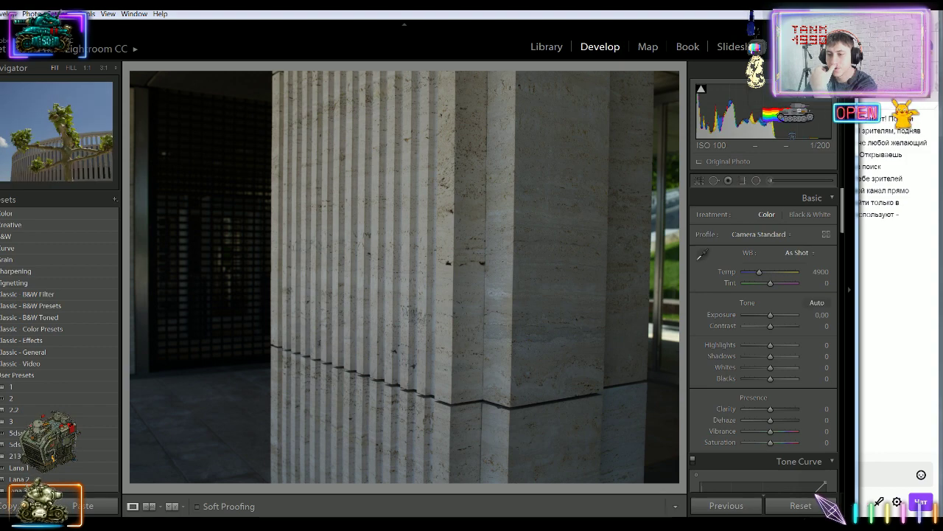
pyautogui.press('Left')
pyautogui.press('Left')
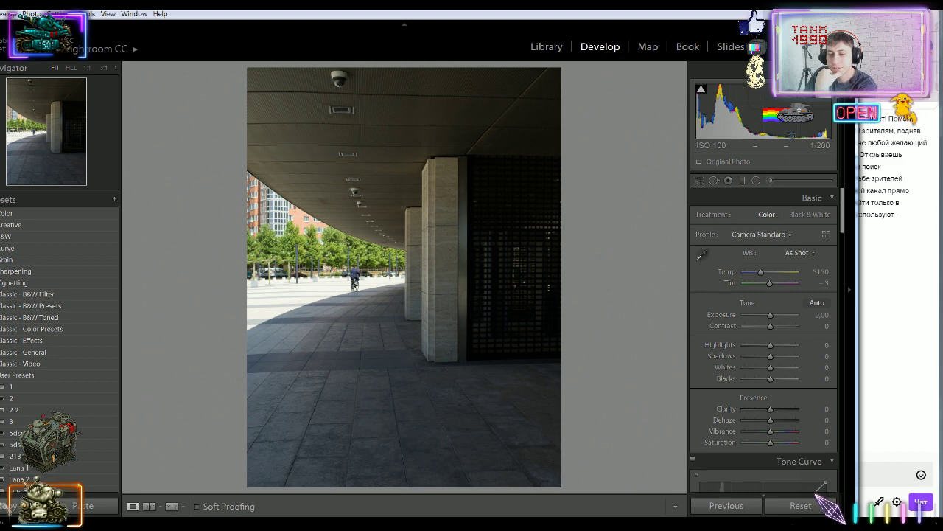
pyautogui.press('Right')
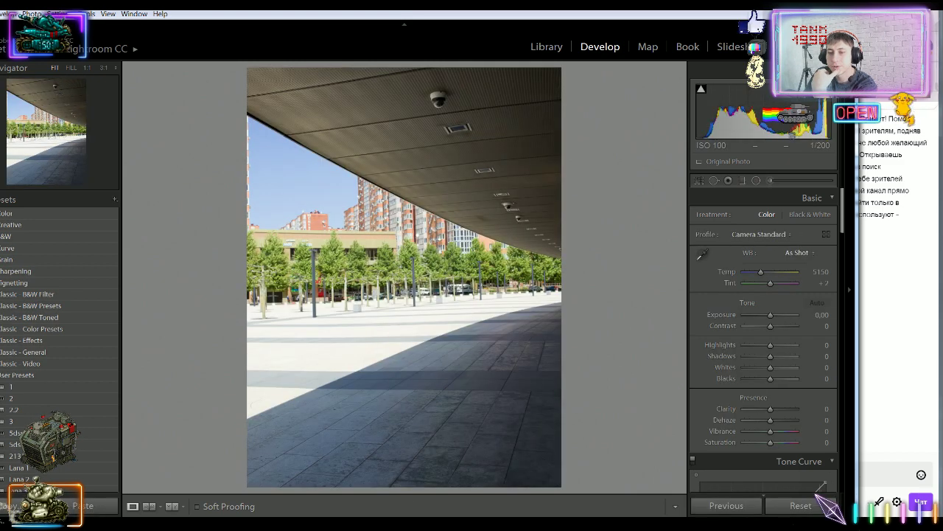
pyautogui.press('Right')
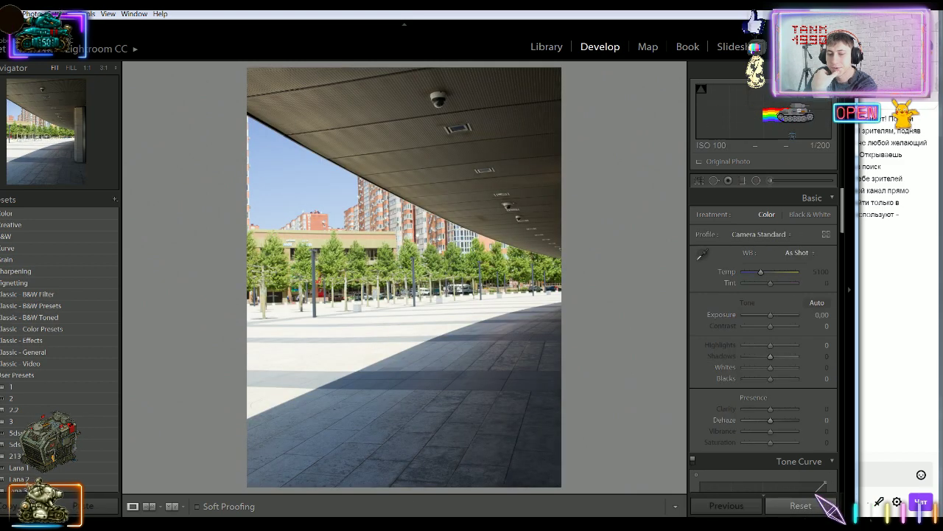
pyautogui.press('Right')
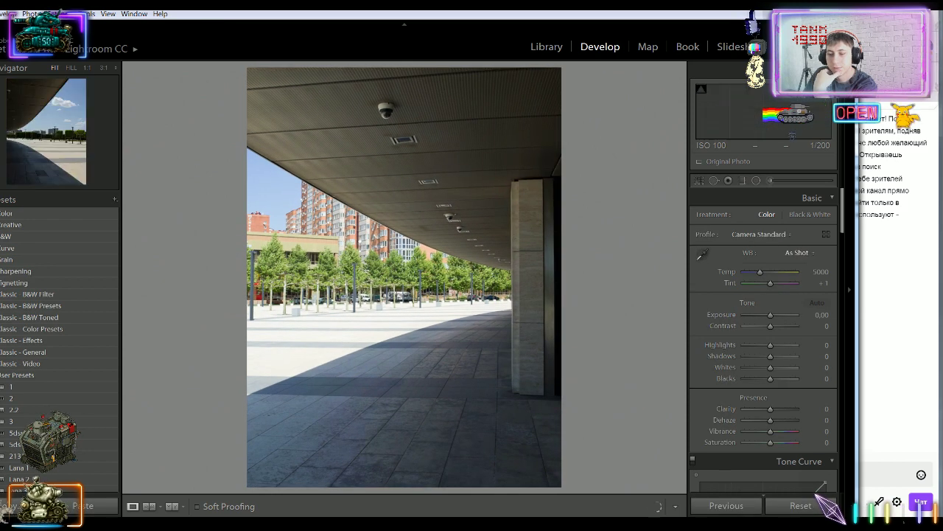
pyautogui.press('Right')
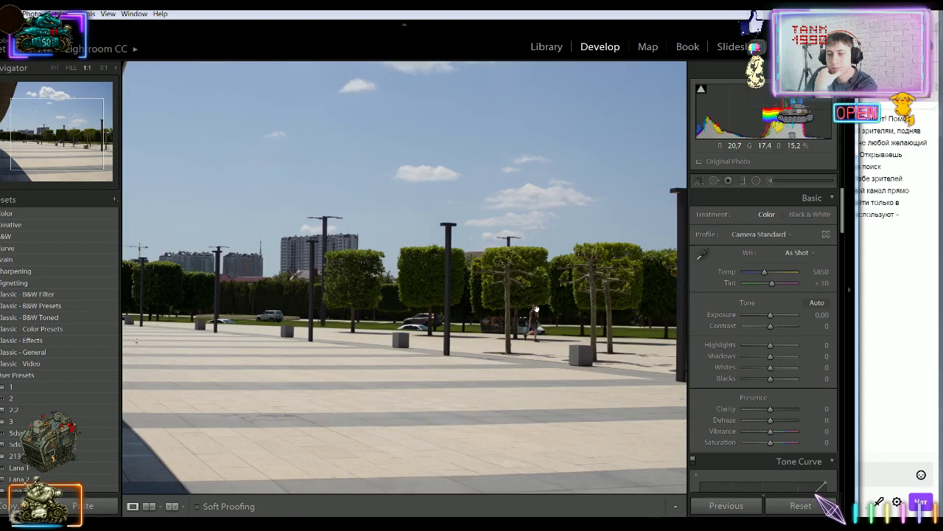
pyautogui.click(545, 316)
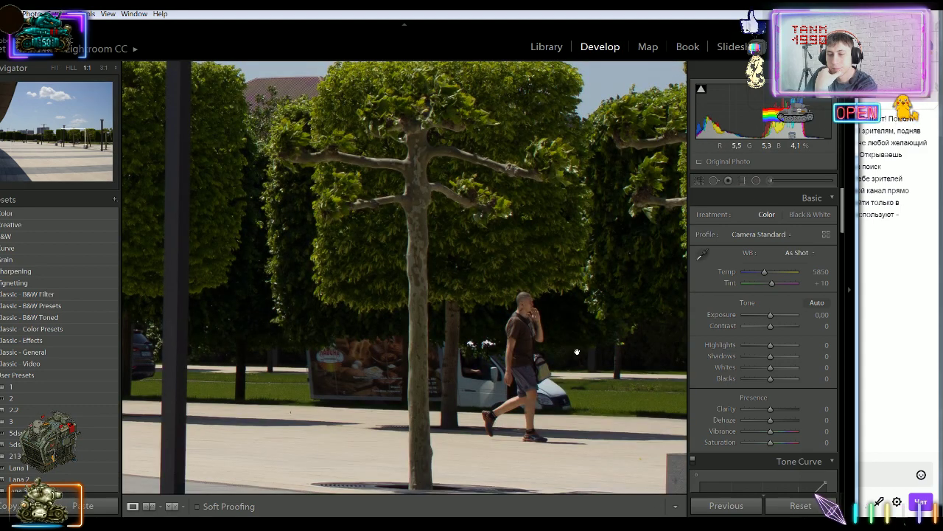
pyautogui.click(492, 364)
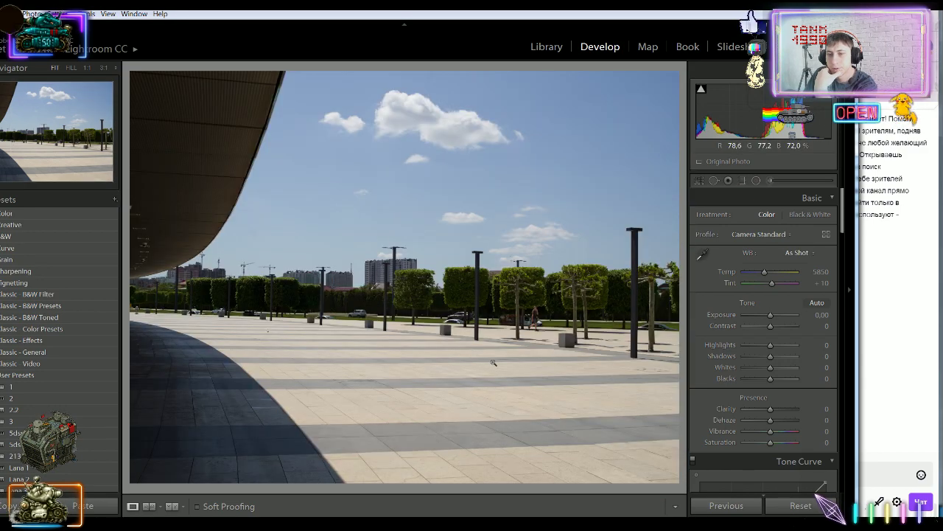
# Go to the portrait photo of the plaza under the overhang and set its highlights to -61 and exposure to -0.89
pyautogui.press('Right')
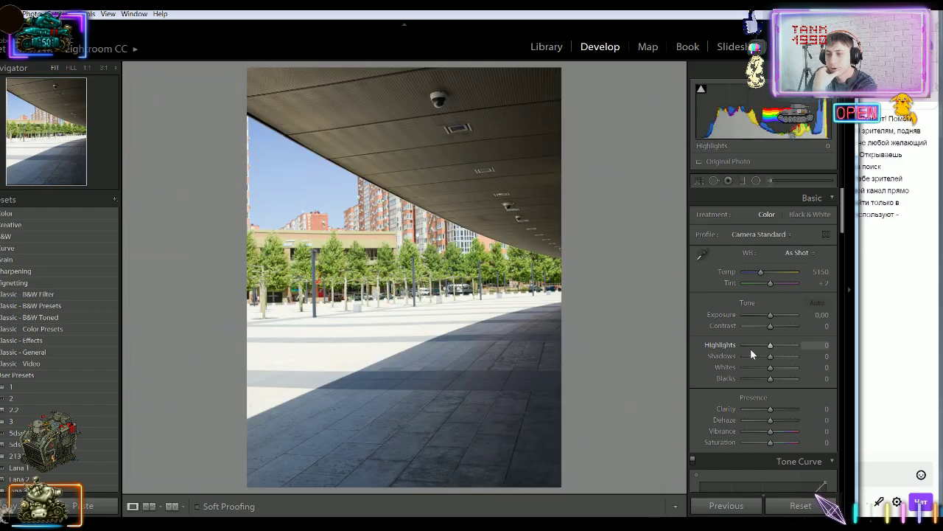
pyautogui.moveTo(751, 350)
pyautogui.mouseDown()
pyautogui.moveTo(741, 349)
pyautogui.moveTo(756, 351)
pyautogui.mouseUp()
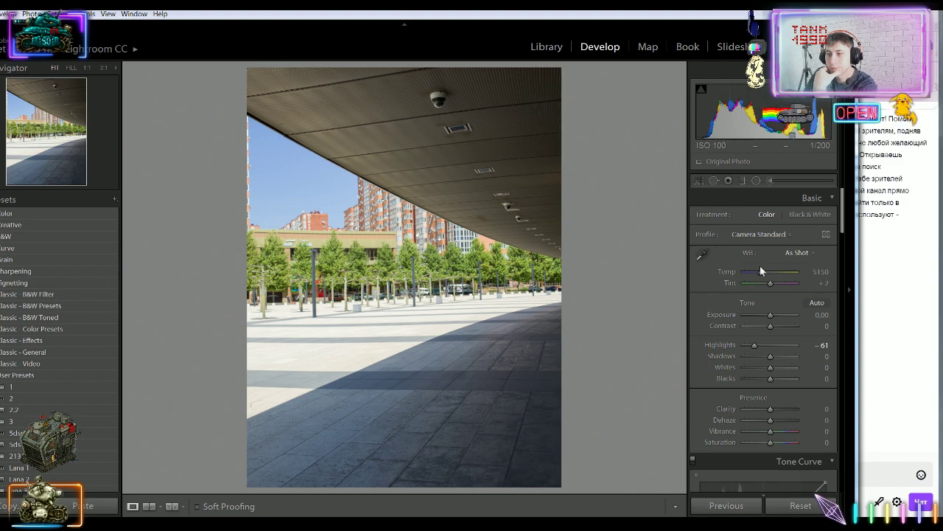
pyautogui.moveTo(767, 318); pyautogui.dragTo(764, 319)
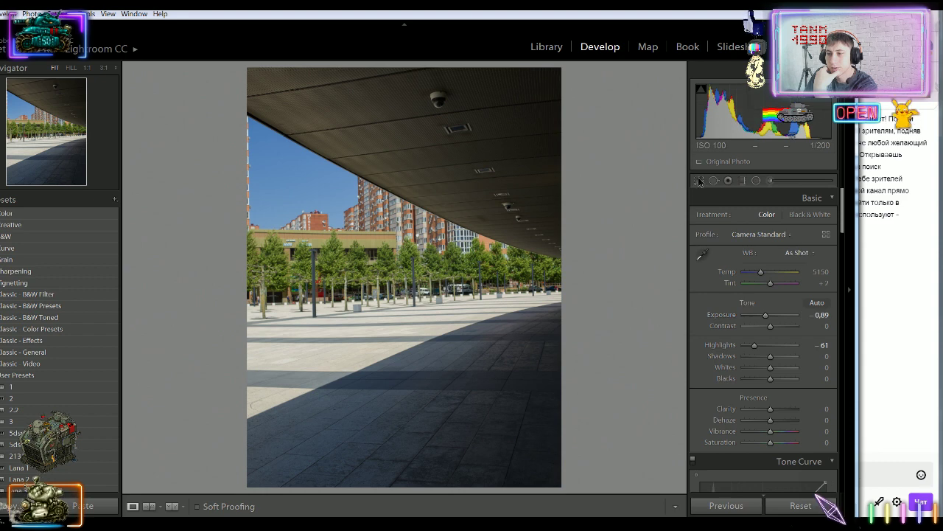
# Straighten the portrait overhang photo by rotating its crop to an angle of 1.49, keeping the original aspect
pyautogui.press('r')
pyautogui.moveTo(243, 65); pyautogui.dragTo(259, 128)
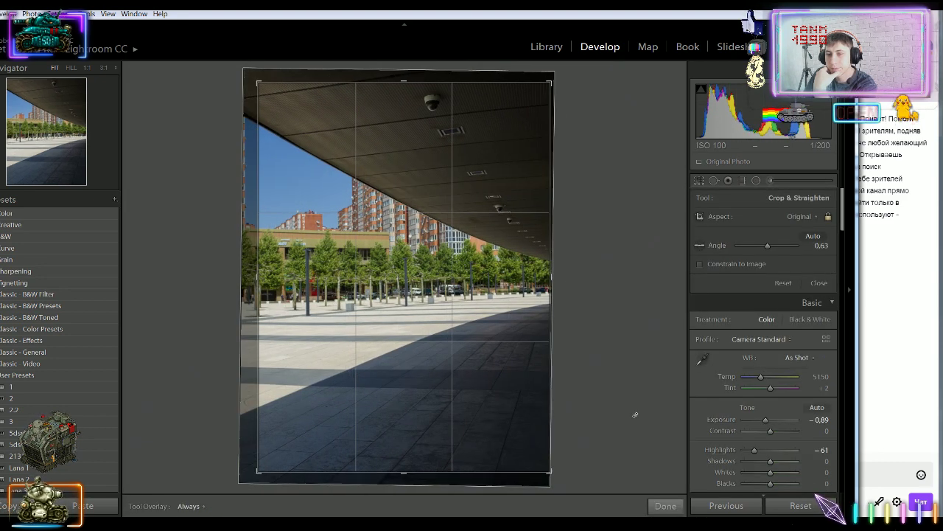
pyautogui.click(666, 505)
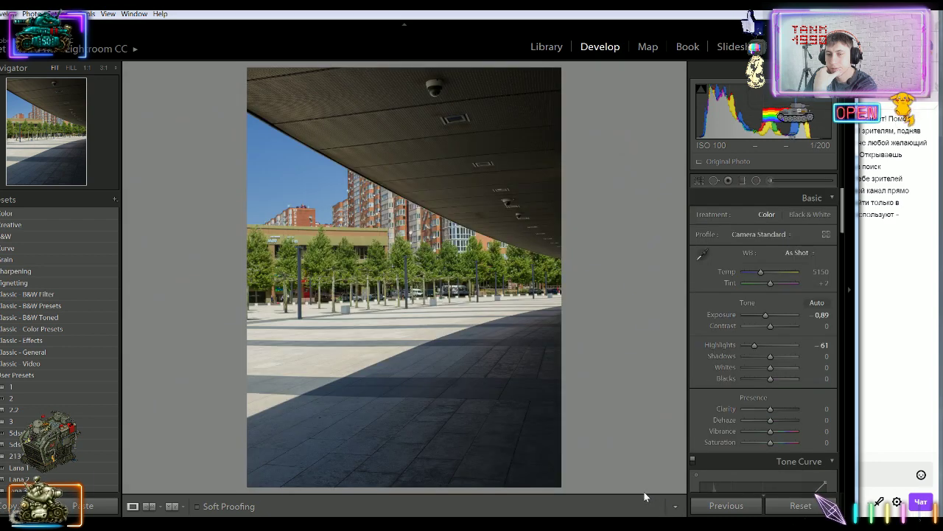
pyautogui.click(700, 180)
pyautogui.moveTo(249, 67); pyautogui.dragTo(258, 76)
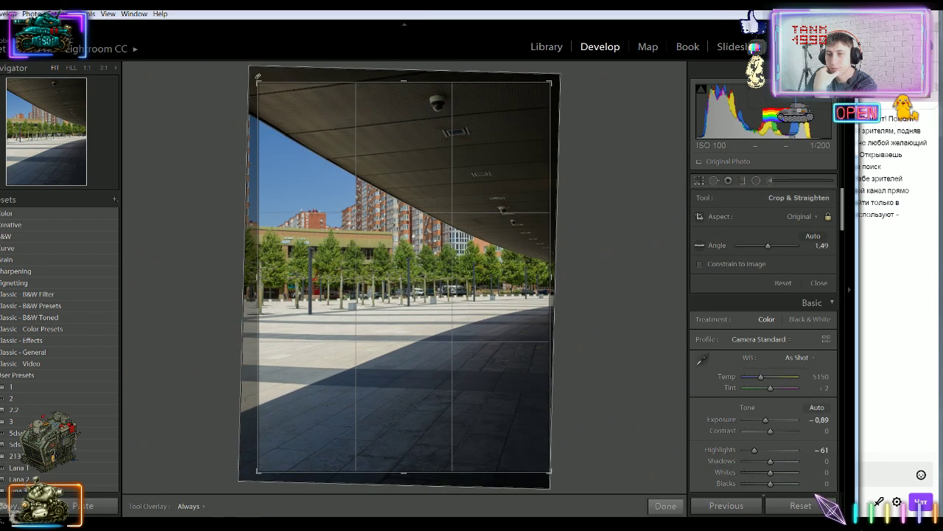
pyautogui.click(665, 505)
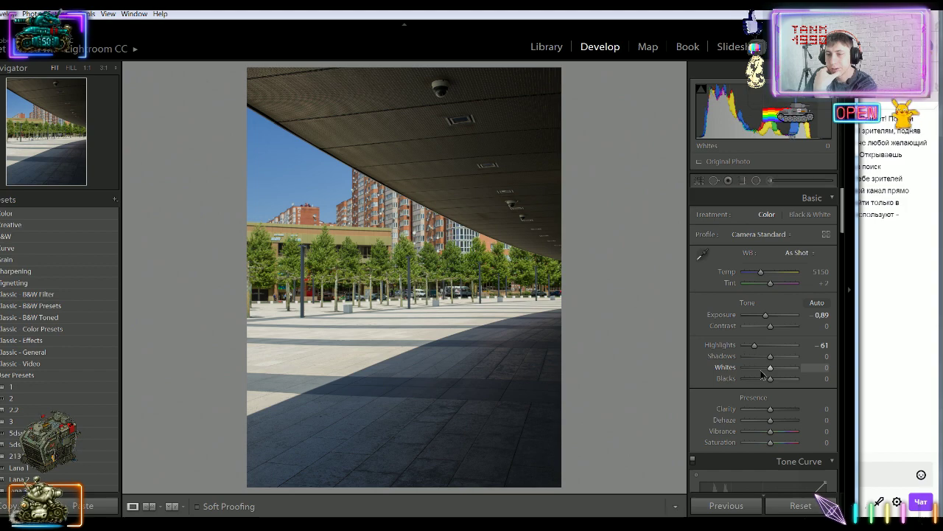
# Set the whites to -38 and examine the trees, parked cars and apartment block beyond the plaza at 1:1
pyautogui.moveTo(769, 373); pyautogui.dragTo(754, 371)
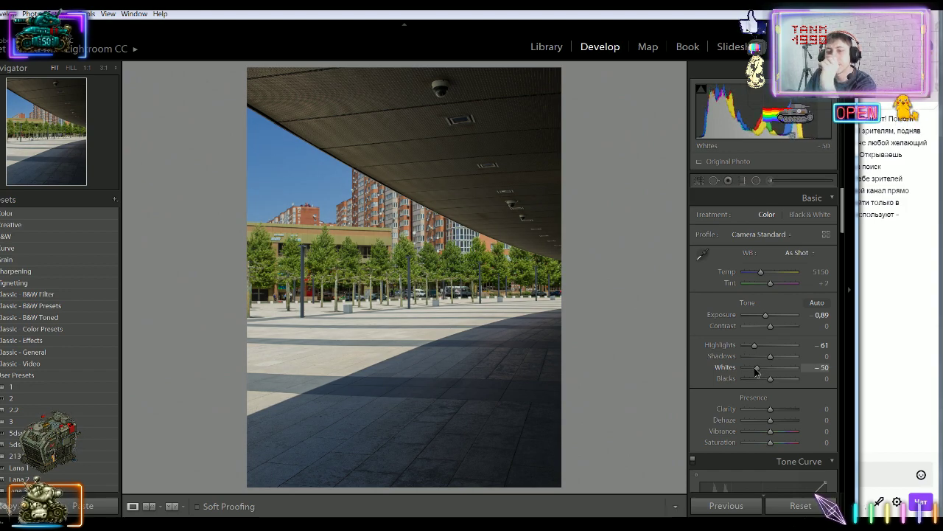
pyautogui.click(444, 332)
pyautogui.click(419, 363)
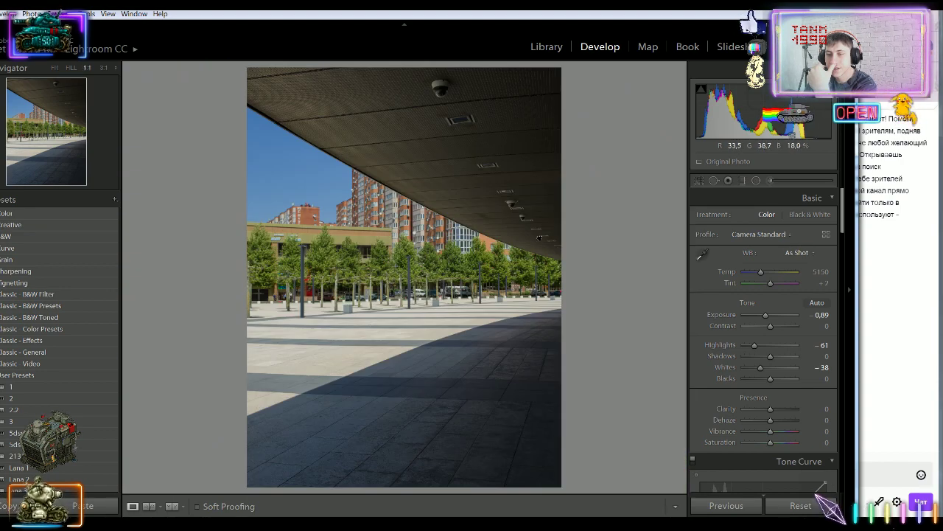
pyautogui.click(547, 260)
pyautogui.moveTo(535, 300); pyautogui.dragTo(481, 143)
pyautogui.moveTo(449, 436); pyautogui.dragTo(471, 272)
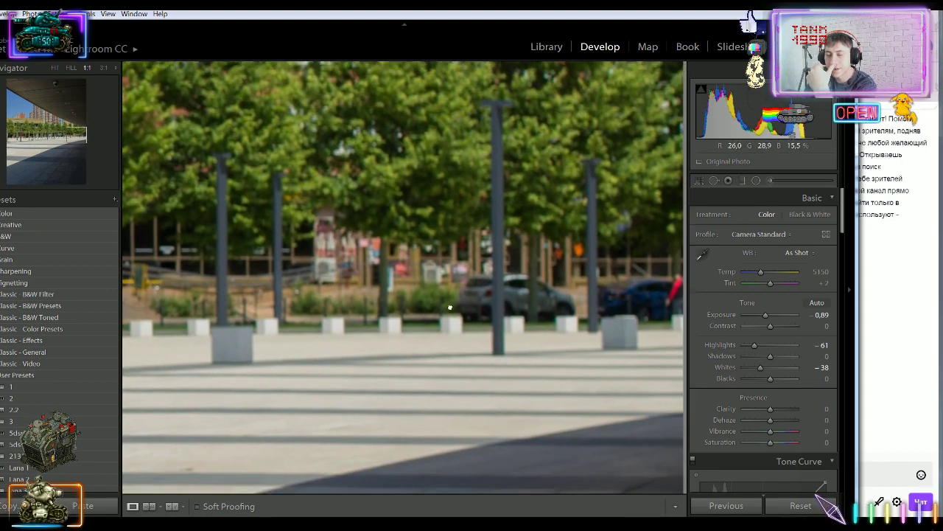
pyautogui.click(450, 307)
pyautogui.click(353, 206)
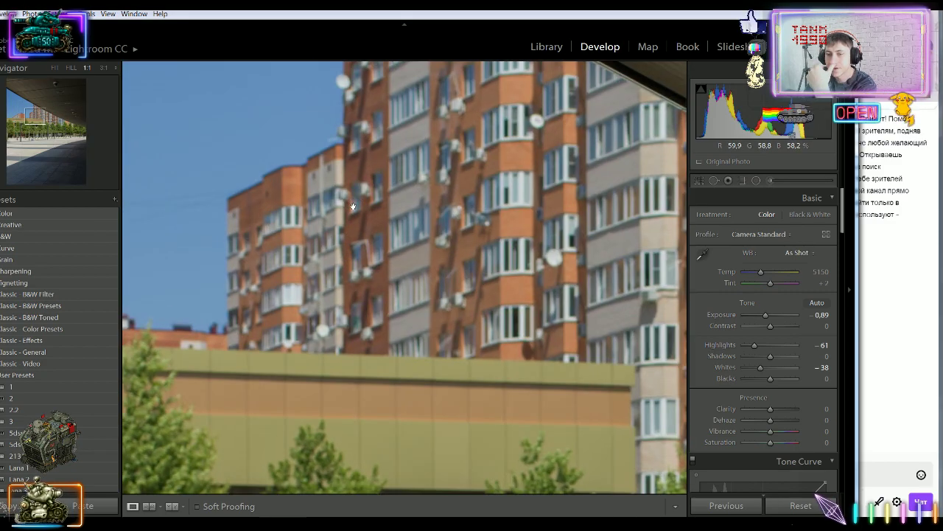
# Set the shadows of the portrait overhang photo to -27 and convert it to black and white with Camera Standard B&W
pyautogui.click(353, 206)
pyautogui.click(339, 151)
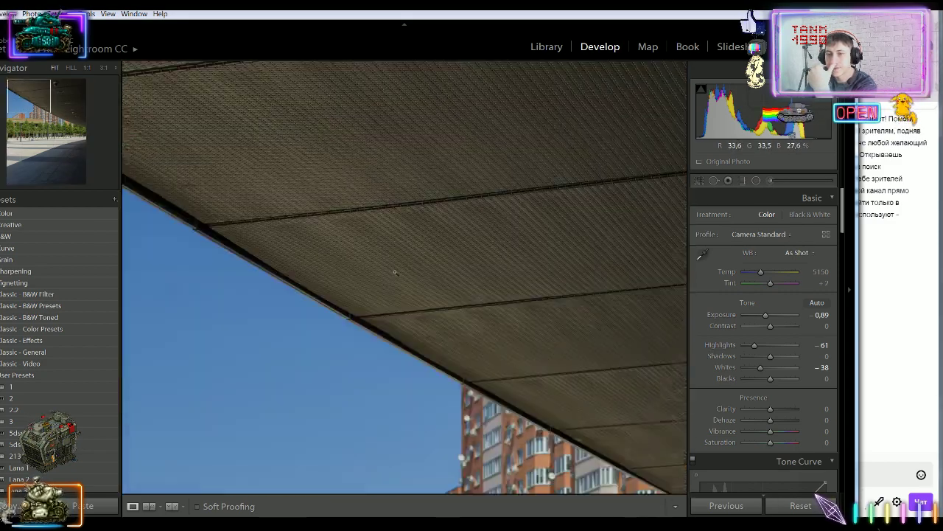
pyautogui.click(395, 272)
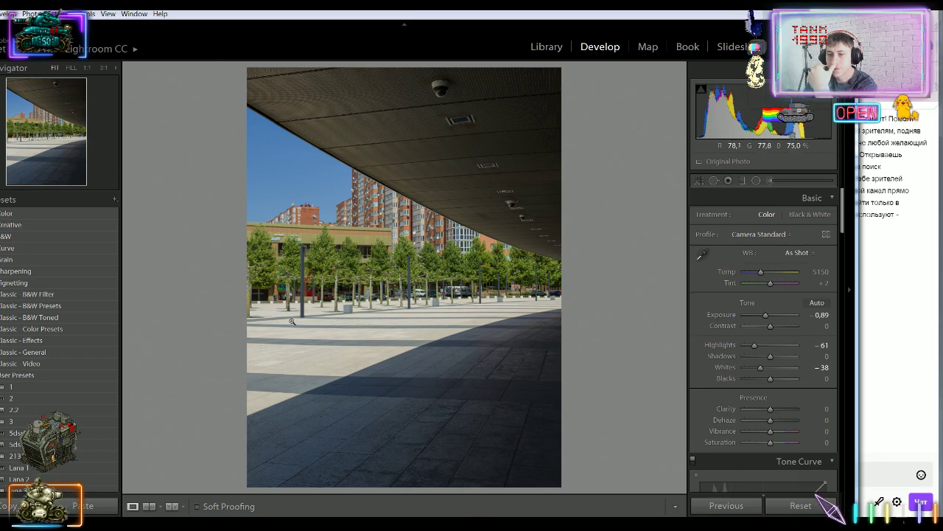
pyautogui.click(798, 215)
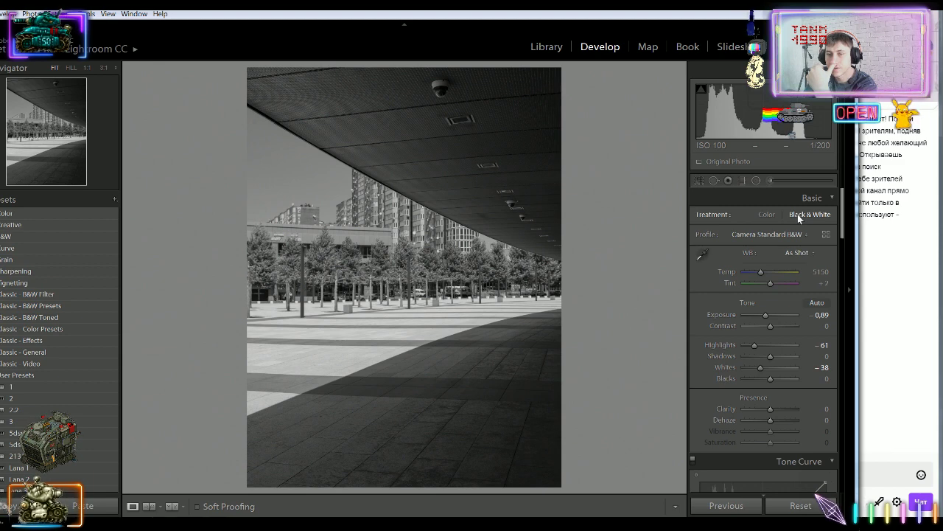
pyautogui.click(767, 213)
pyautogui.moveTo(771, 356)
pyautogui.mouseDown()
pyautogui.moveTo(747, 357)
pyautogui.moveTo(767, 362)
pyautogui.mouseUp()
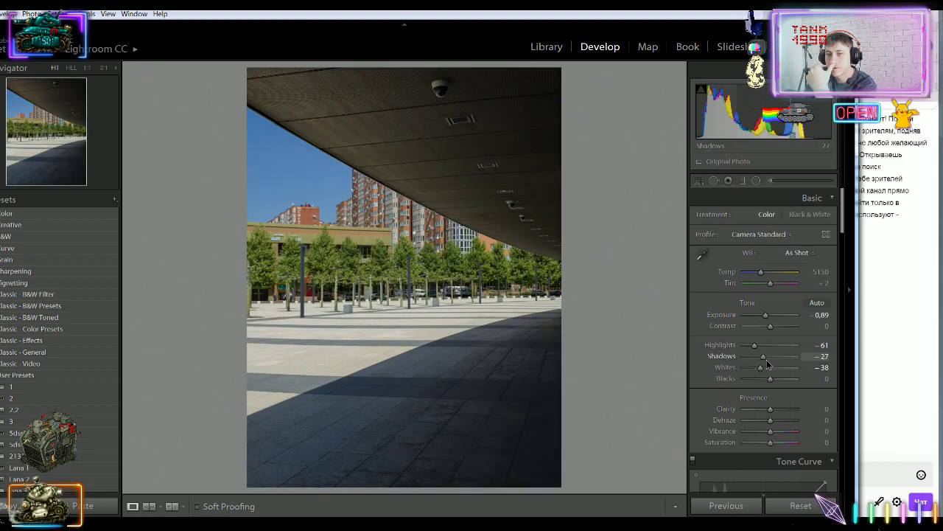
pyautogui.click(814, 213)
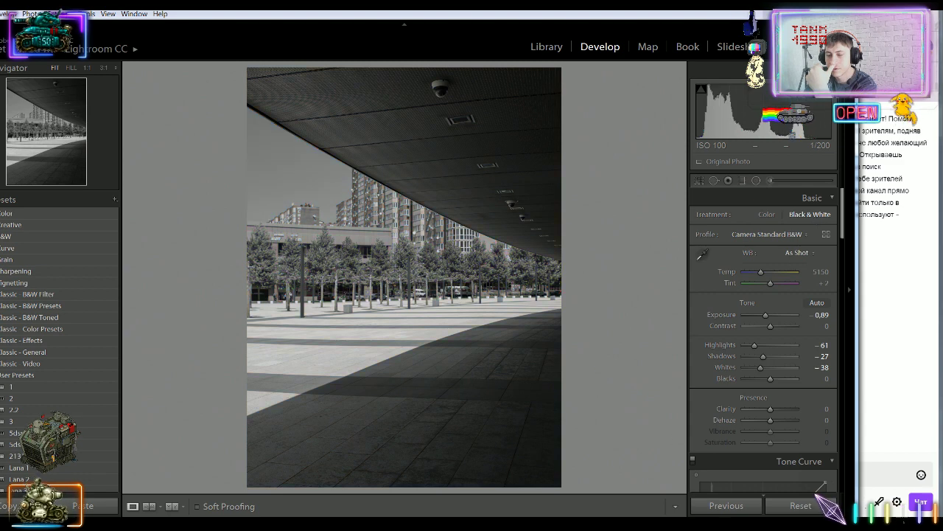
# Go to the first photo of the two clouds and crop its edges slightly to remove the dark sliver, keeping the original aspect
pyautogui.press('Right')
pyautogui.press('Right')
pyautogui.press('Right')
pyautogui.press('Right')
pyautogui.press('Right')
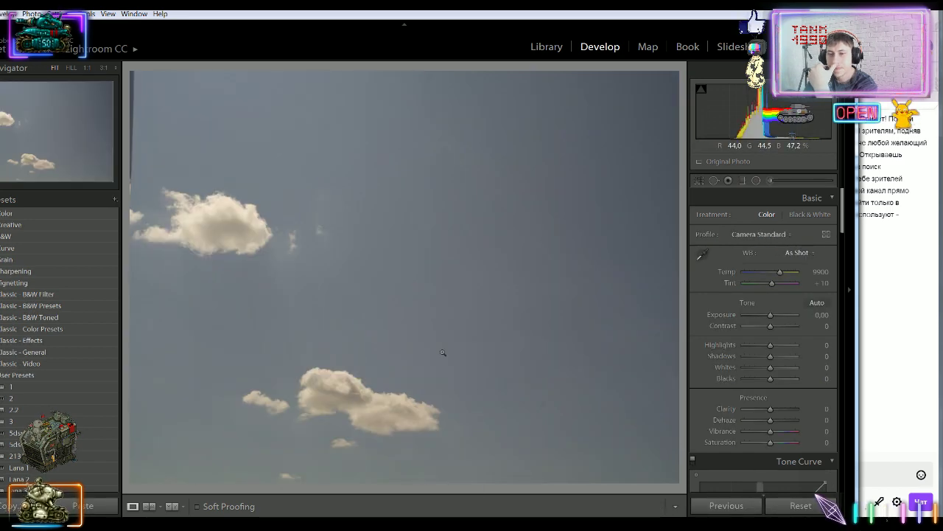
pyautogui.click(356, 286)
pyautogui.click(358, 287)
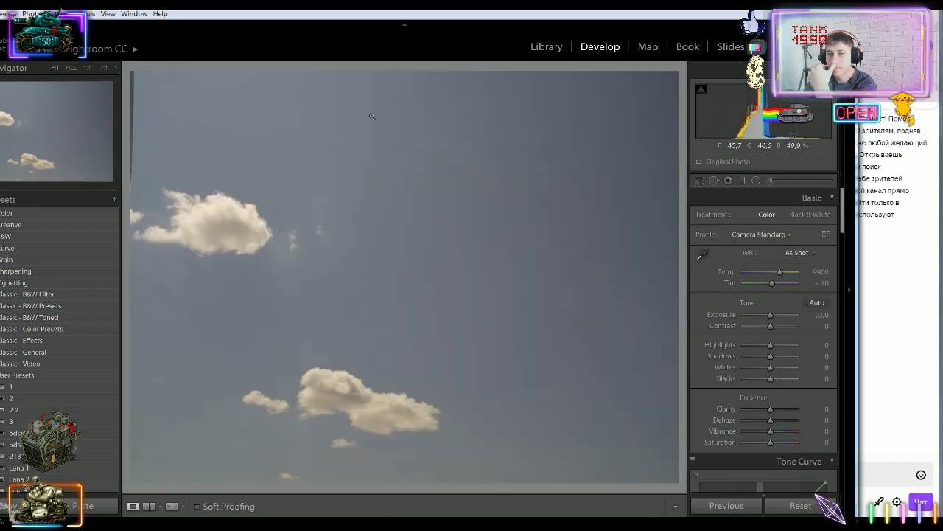
pyautogui.click(699, 180)
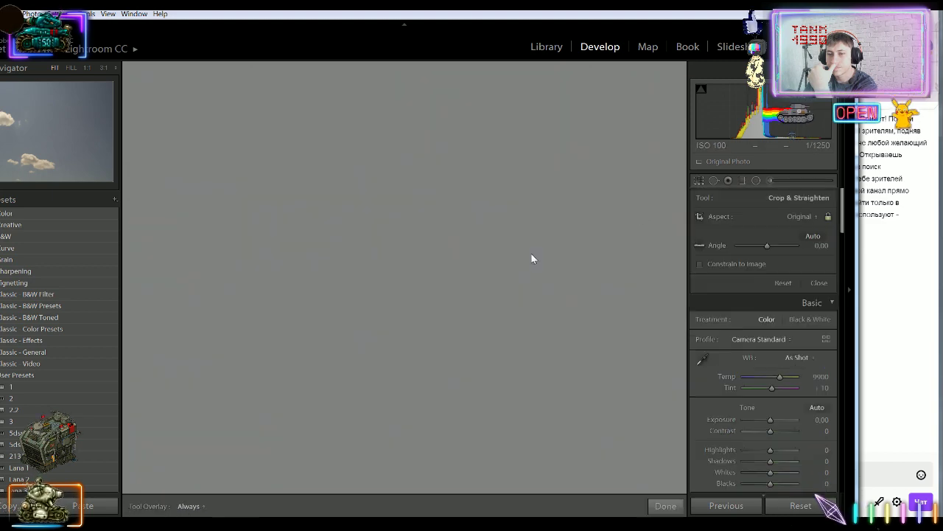
pyautogui.moveTo(136, 266); pyautogui.dragTo(141, 272)
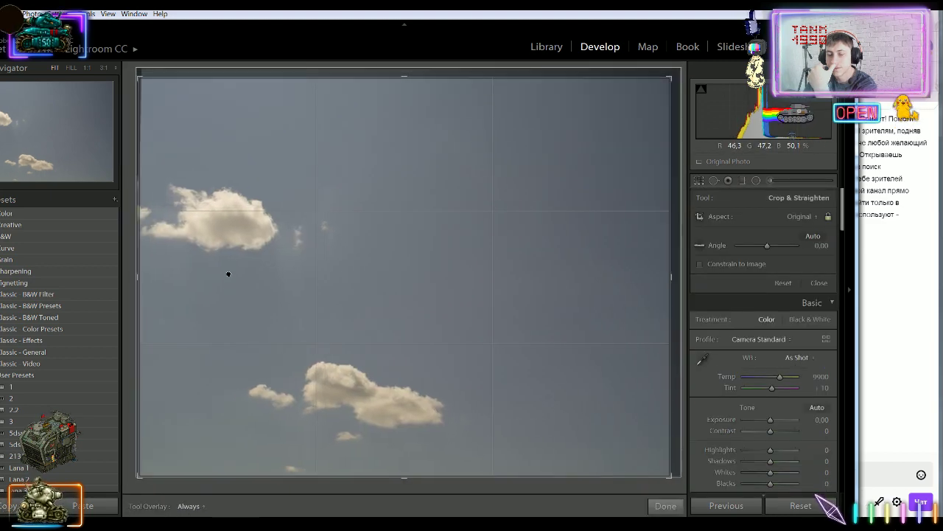
pyautogui.click(666, 506)
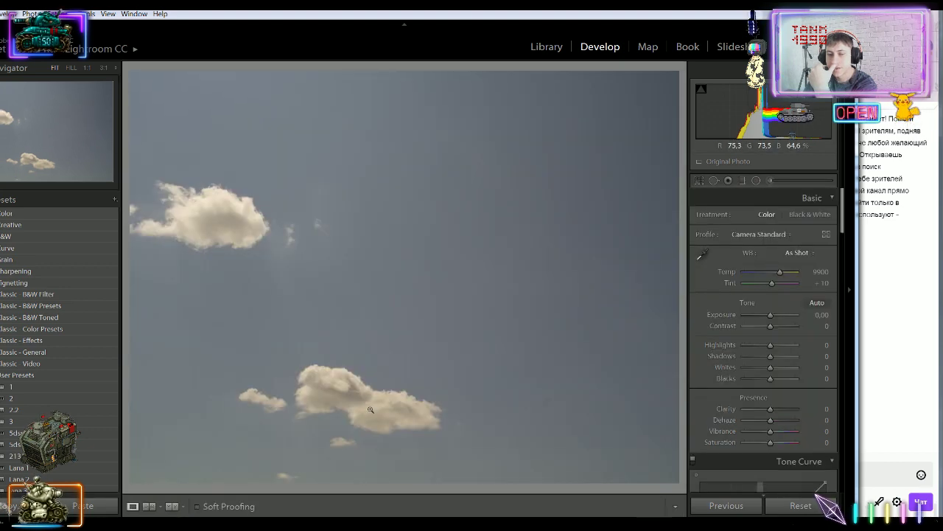
# Go to the following cloud photo and crop in from its edges to remove the dark sliver, keeping the original aspect
pyautogui.press('Right')
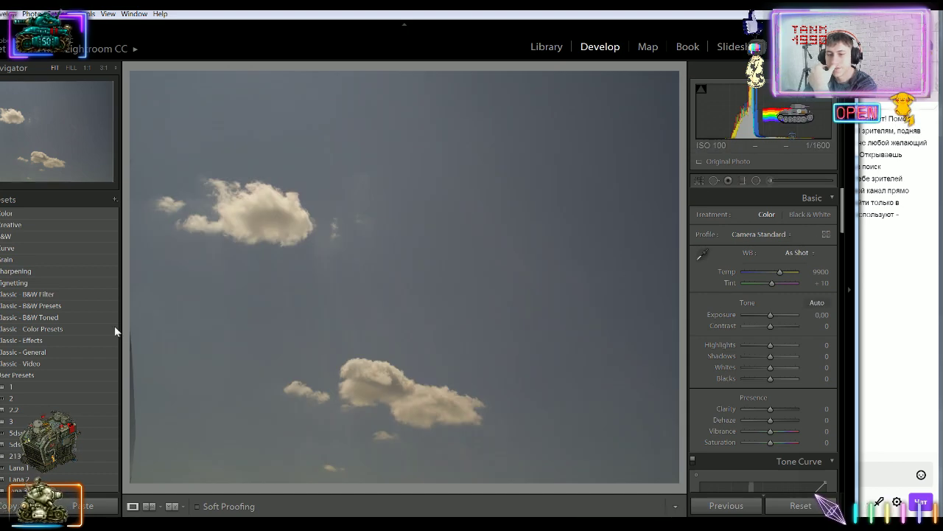
pyautogui.click(699, 180)
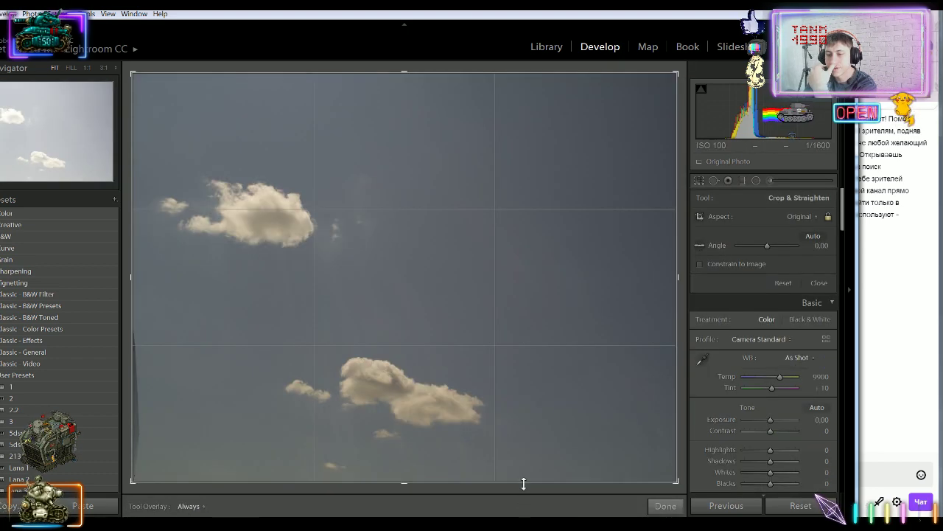
pyautogui.moveTo(525, 479); pyautogui.dragTo(529, 474)
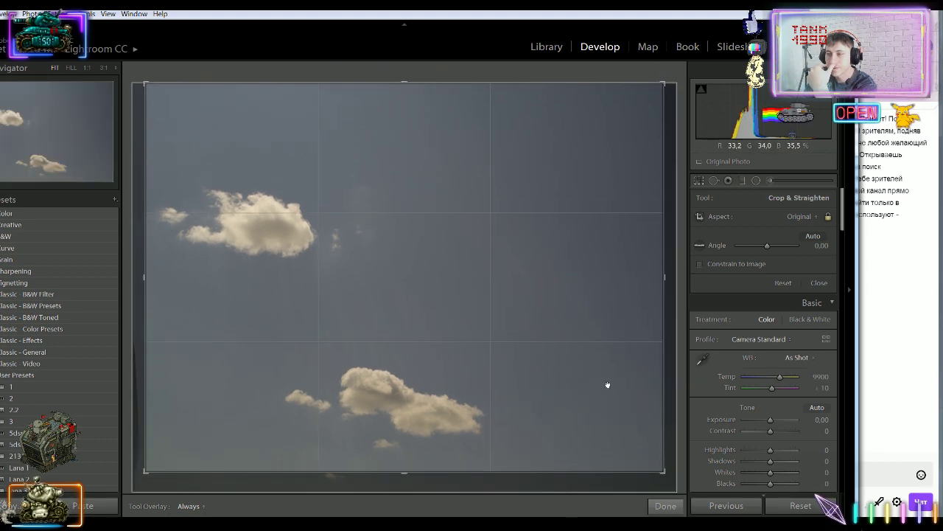
pyautogui.click(666, 506)
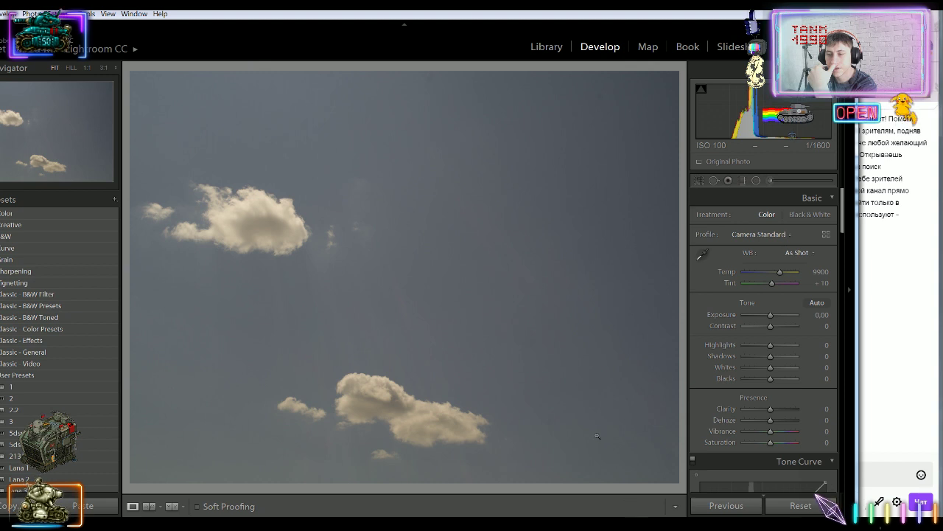
# Try the black and white treatment on the cloud photo, return it to color and examine the sky at 1:1
pyautogui.click(800, 216)
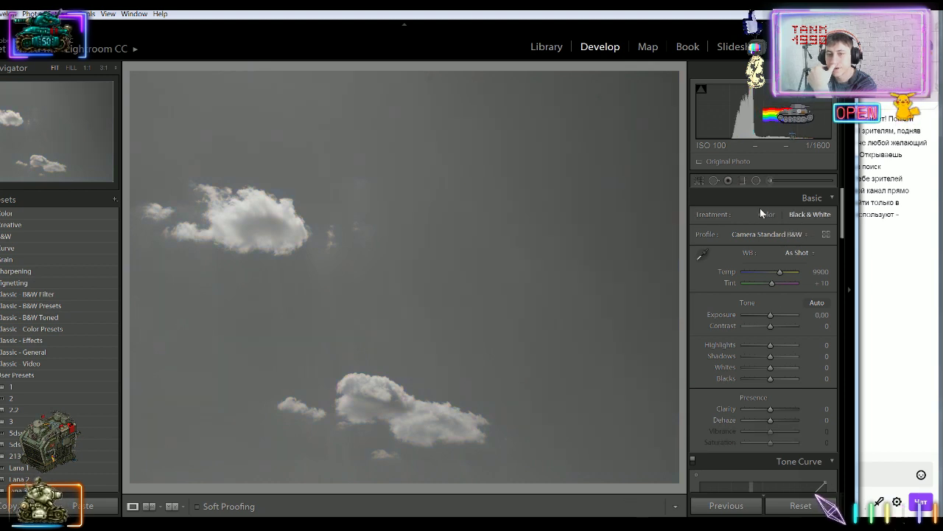
pyautogui.click(765, 214)
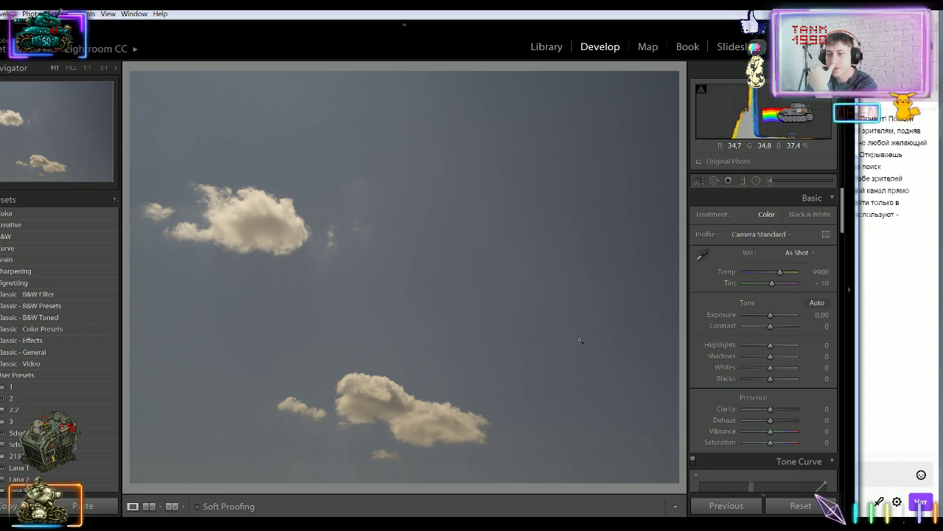
pyautogui.click(325, 339)
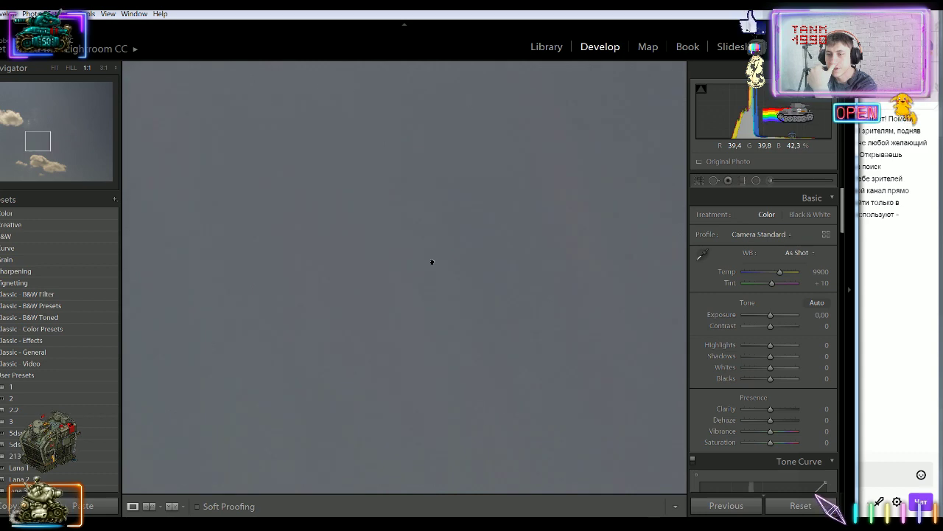
pyautogui.moveTo(432, 261); pyautogui.dragTo(461, 253)
pyautogui.moveTo(580, 216); pyautogui.dragTo(446, 295)
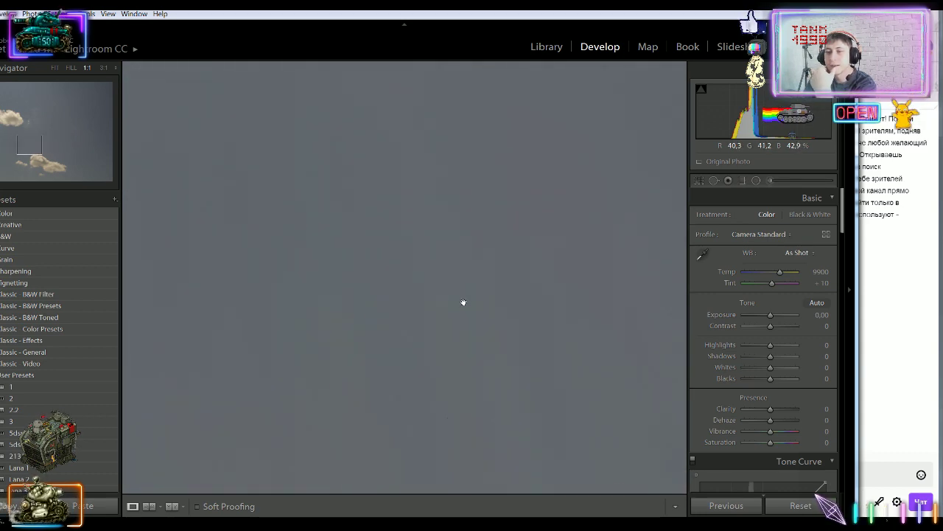
# Try vibrance and saturation at +100 to inspect the sky's color streaks, and return both to 0
pyautogui.moveTo(771, 443); pyautogui.dragTo(837, 436)
pyautogui.moveTo(575, 405); pyautogui.dragTo(544, 331)
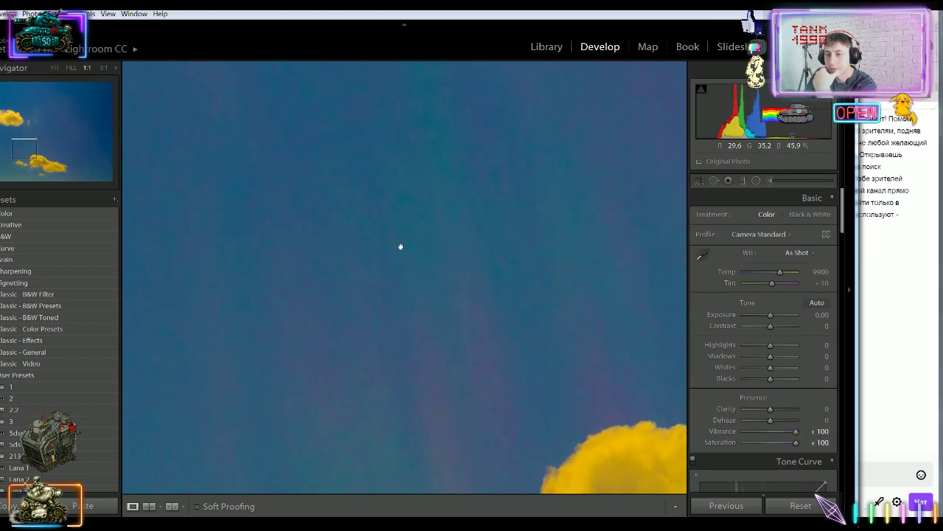
pyautogui.click(391, 381)
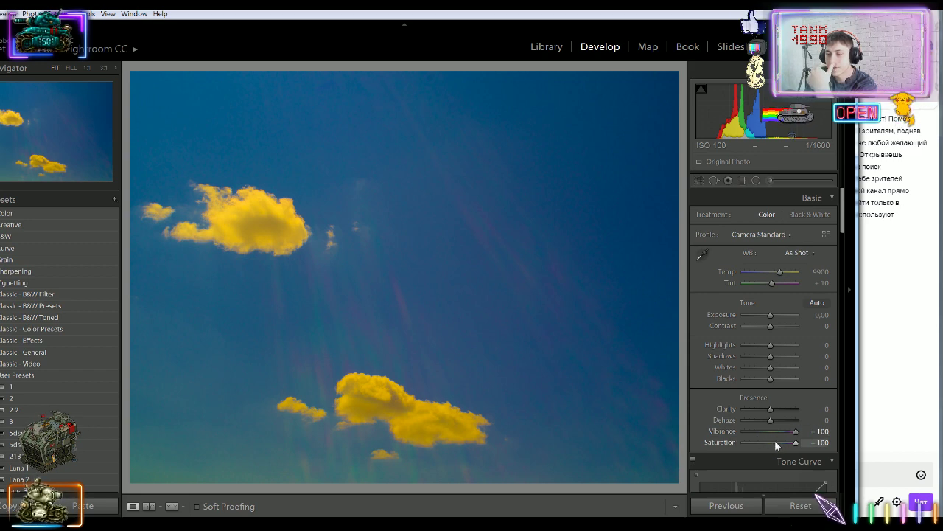
pyautogui.moveTo(774, 441); pyautogui.dragTo(798, 446)
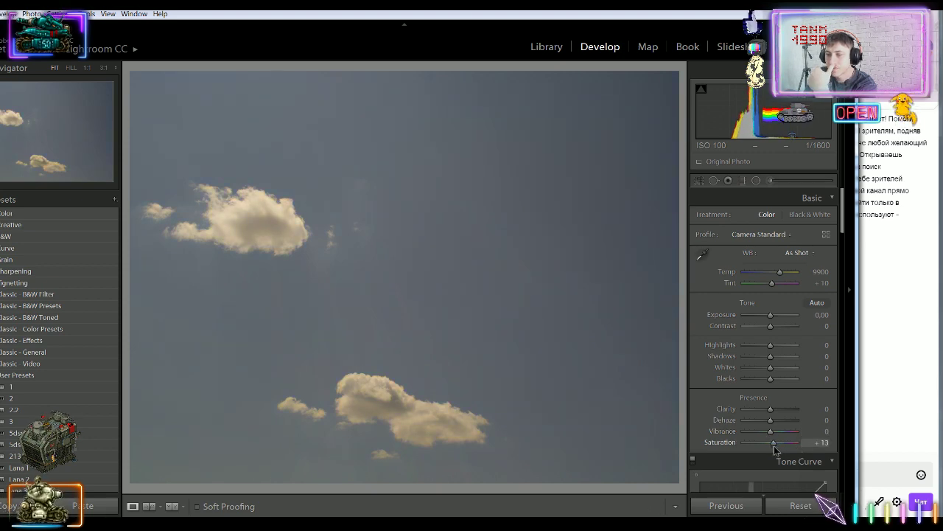
pyautogui.moveTo(775, 447); pyautogui.dragTo(771, 446)
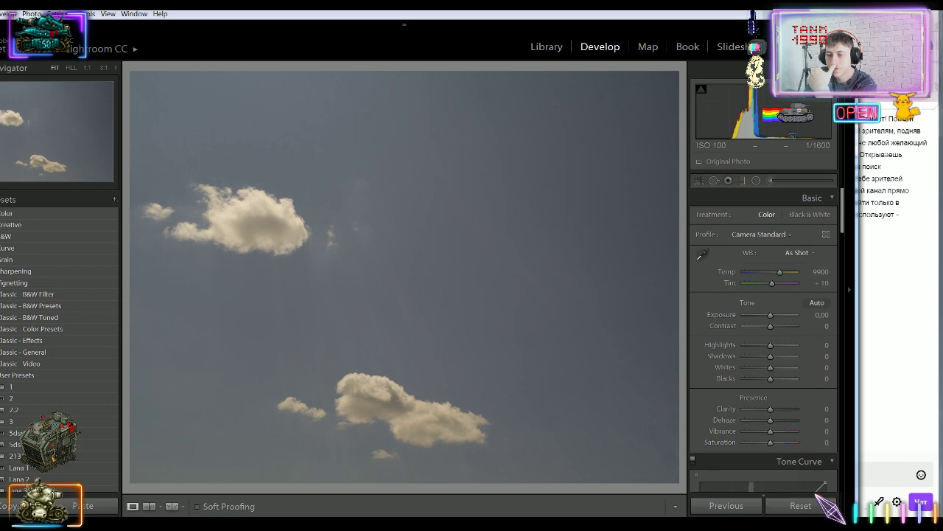
# Try shifting the cloud photo's aqua hue to +6, its blue hue to +14 and its blue primary calibration, resetting everything to 0
pyautogui.press('Right')
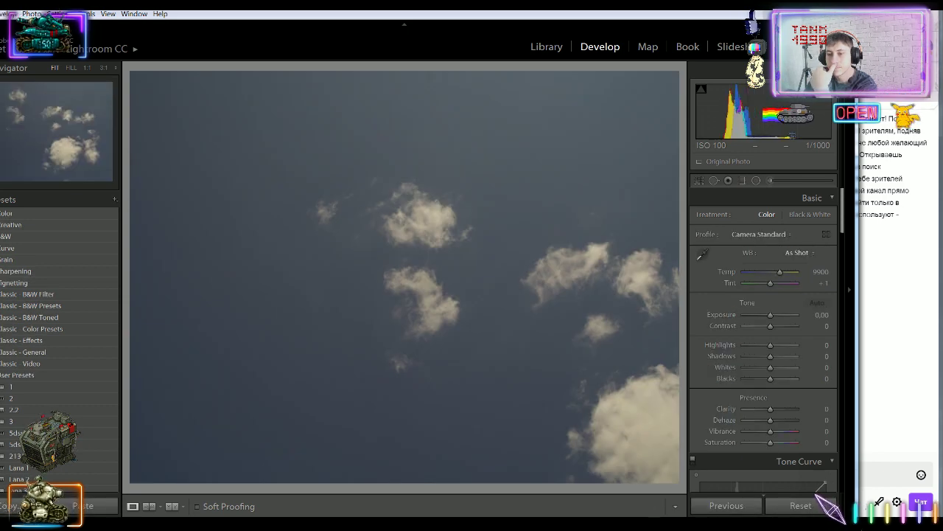
pyautogui.press('Left')
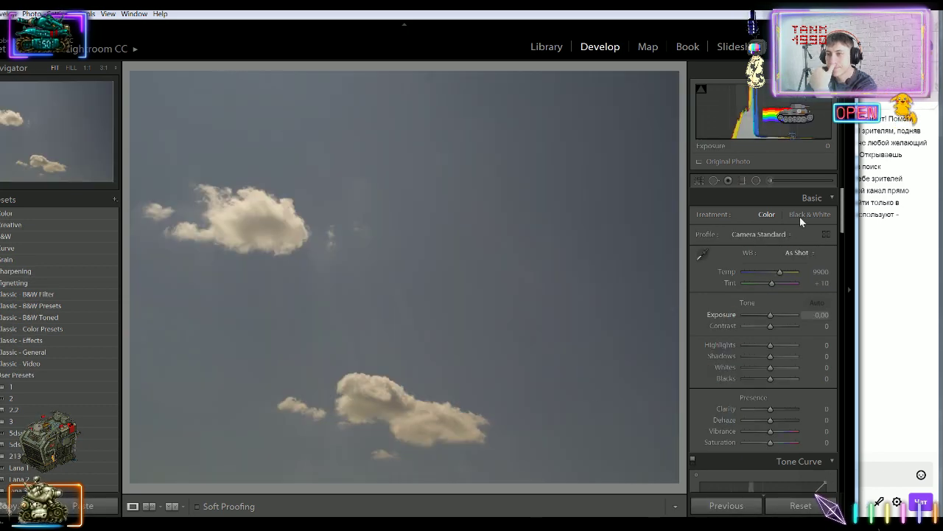
pyautogui.moveTo(842, 212); pyautogui.dragTo(839, 283)
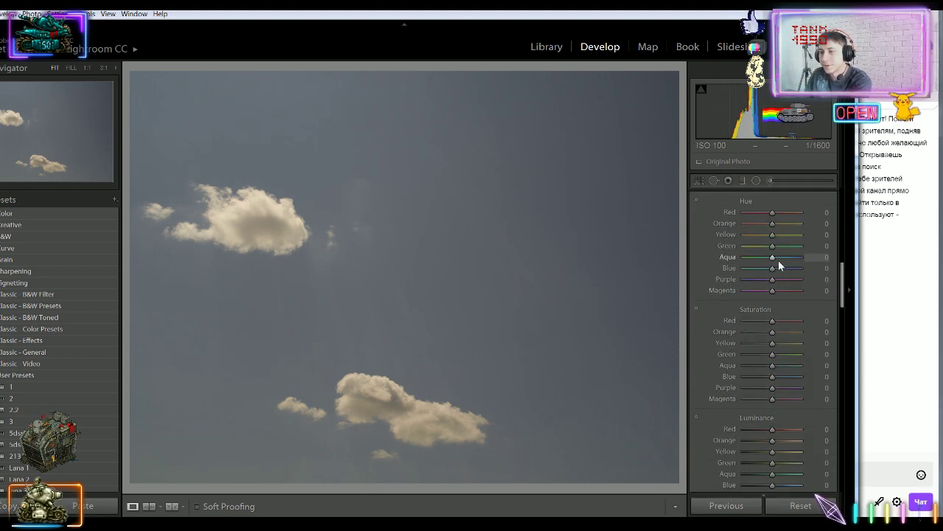
pyautogui.moveTo(774, 257)
pyautogui.mouseDown()
pyautogui.moveTo(801, 258)
pyautogui.moveTo(762, 273)
pyautogui.moveTo(804, 276)
pyautogui.moveTo(737, 279)
pyautogui.moveTo(776, 275)
pyautogui.mouseUp()
pyautogui.click(823, 269)
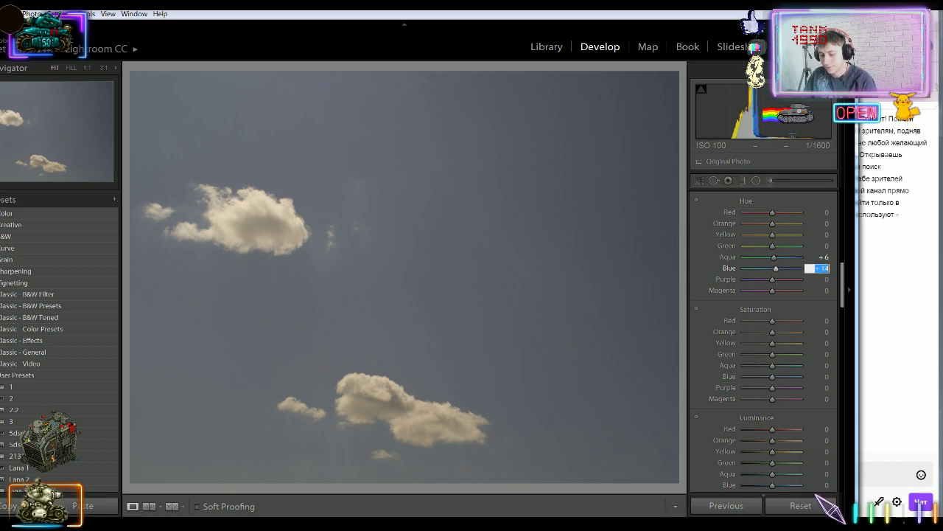
pyautogui.write('0')
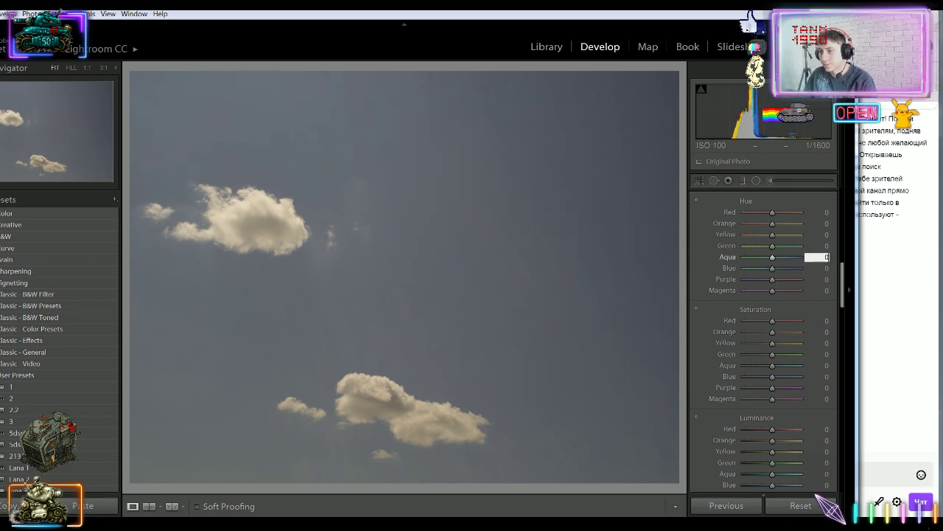
pyautogui.moveTo(842, 295); pyautogui.dragTo(861, 482)
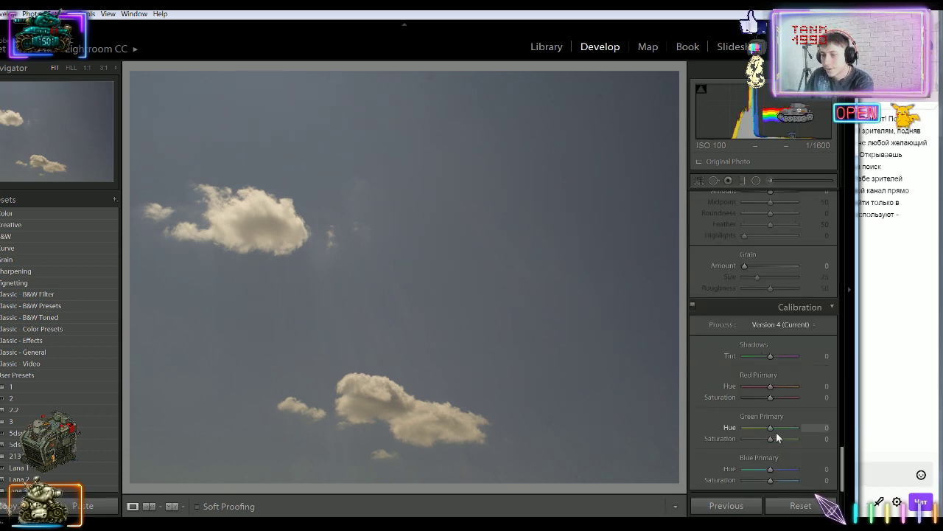
pyautogui.moveTo(771, 468); pyautogui.dragTo(768, 492)
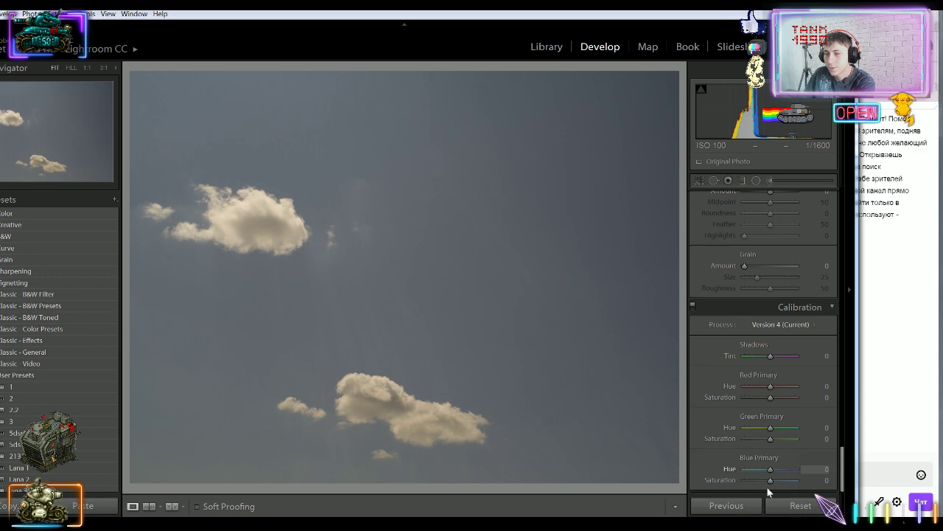
# Set the cloud photo's white balance to a temperature of 7814 and a tint of 0
pyautogui.scroll(5, 767, 486)
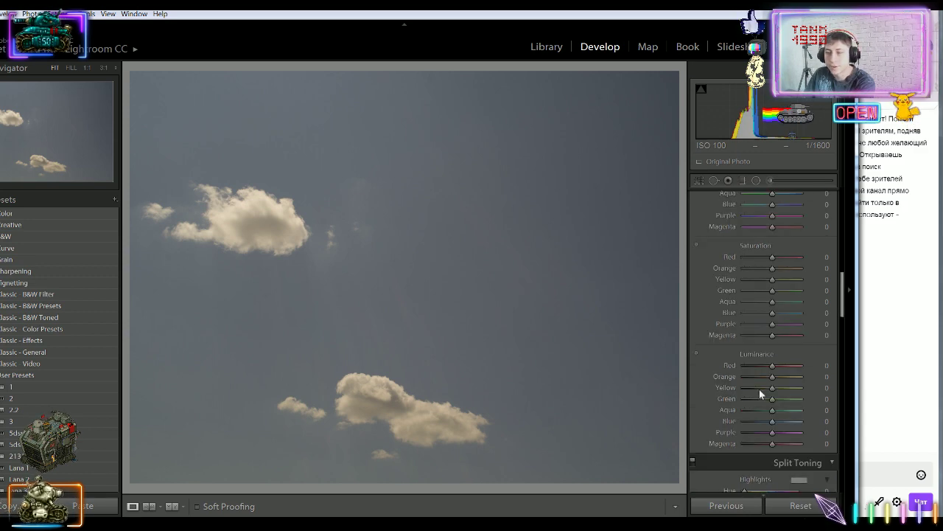
pyautogui.scroll(1, 843, 273)
pyautogui.moveTo(842, 251); pyautogui.dragTo(828, 170)
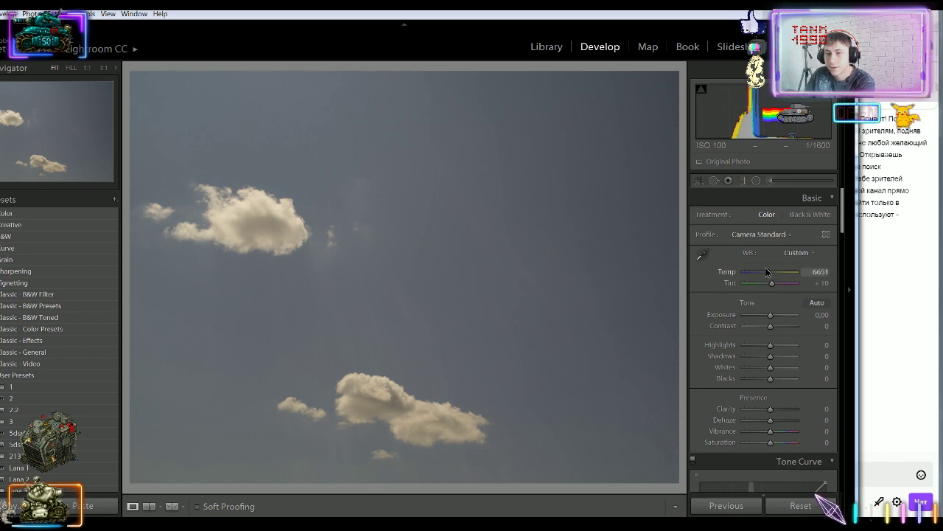
pyautogui.moveTo(778, 270); pyautogui.dragTo(771, 274)
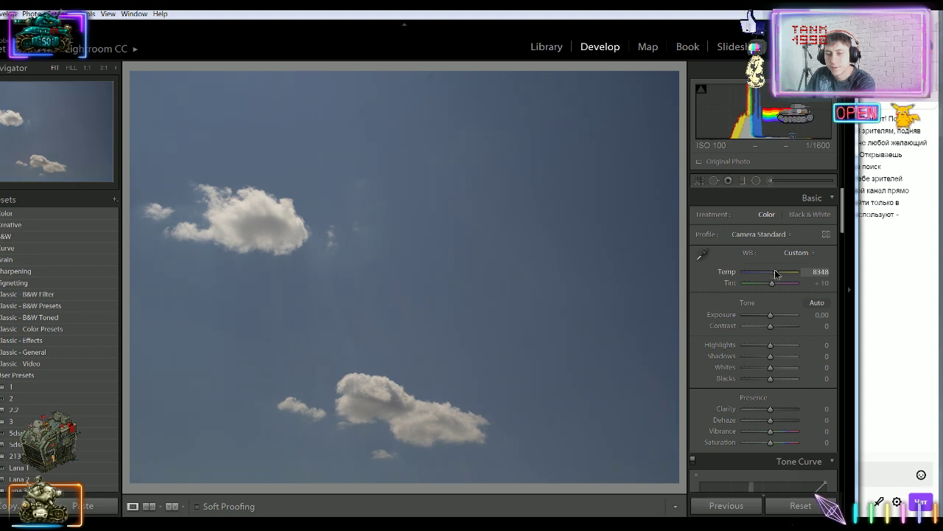
pyautogui.click(828, 283)
pyautogui.write('0')
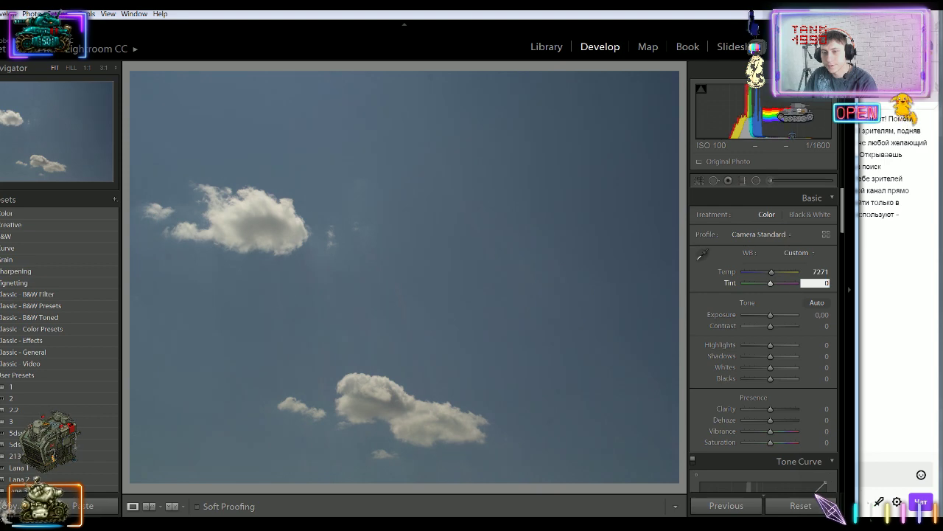
pyautogui.click(798, 252)
pyautogui.click(789, 260)
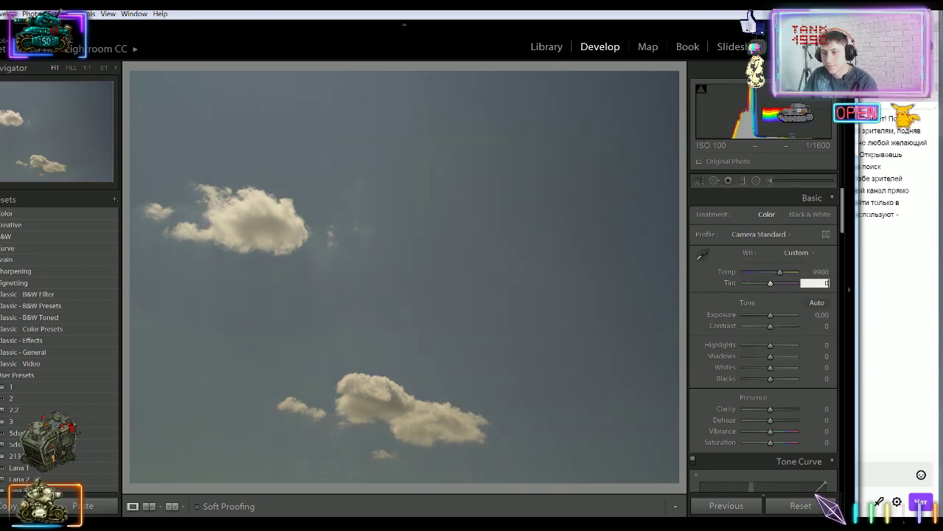
pyautogui.moveTo(780, 272); pyautogui.dragTo(778, 276)
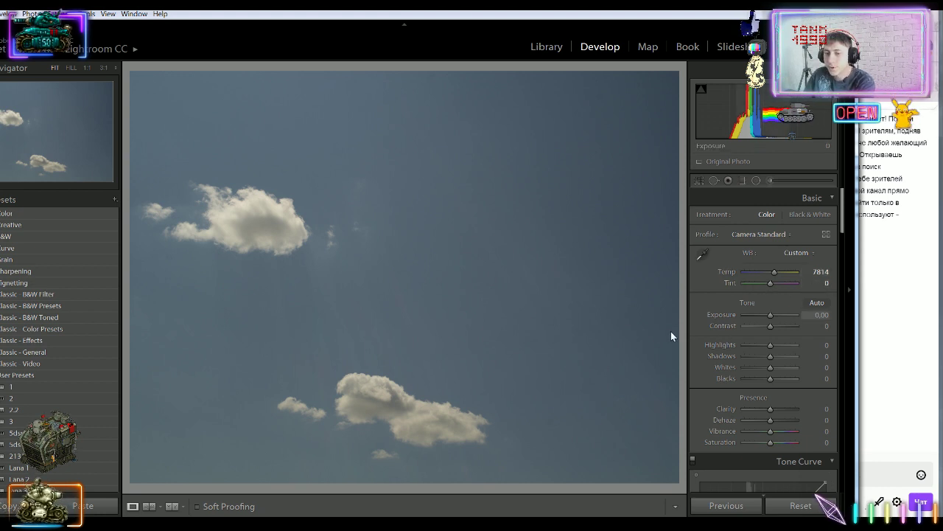
# Sync the cloud photo's white balance of temperature 7814 and tint 0 to the neighboring cloud photo and compare both
pyautogui.press('Right')
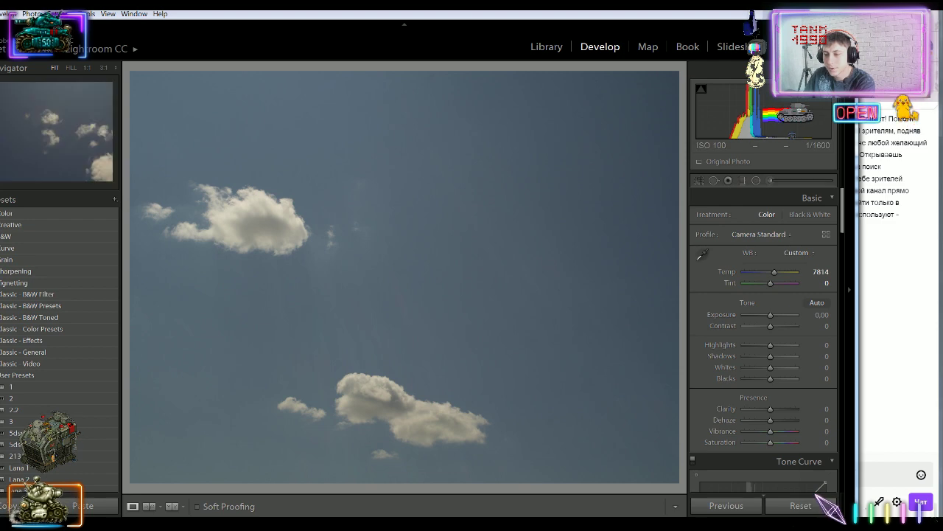
pyautogui.press('Left')
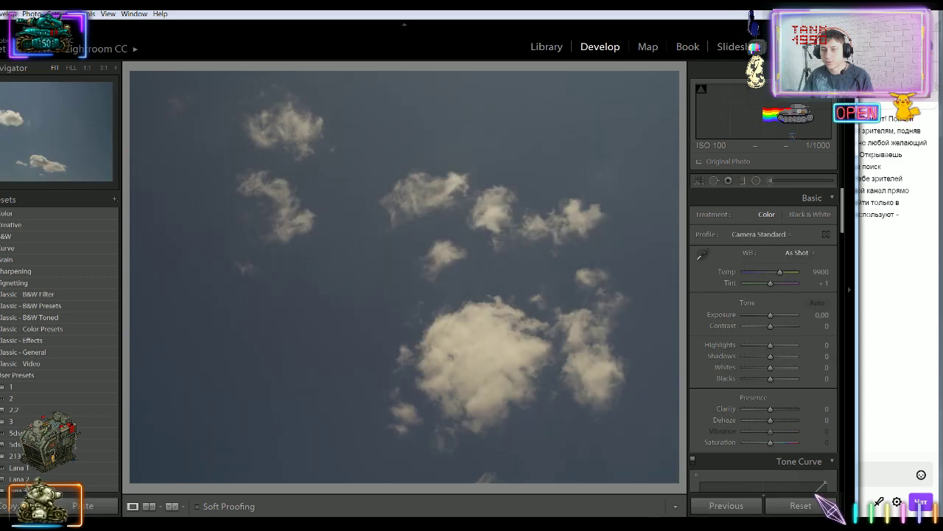
pyautogui.press('Left')
pyautogui.hotkey('ctrl', 'a')
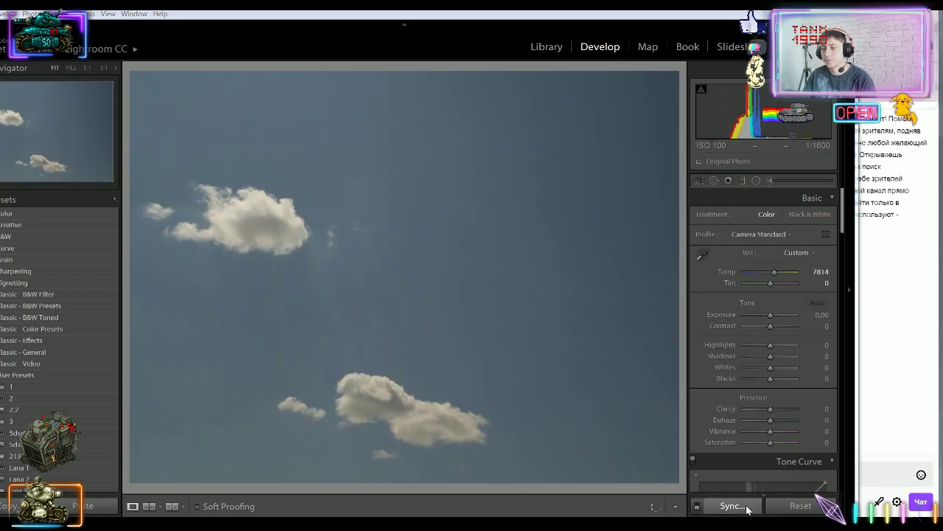
pyautogui.click(727, 506)
pyautogui.click(733, 411)
pyautogui.press('Right')
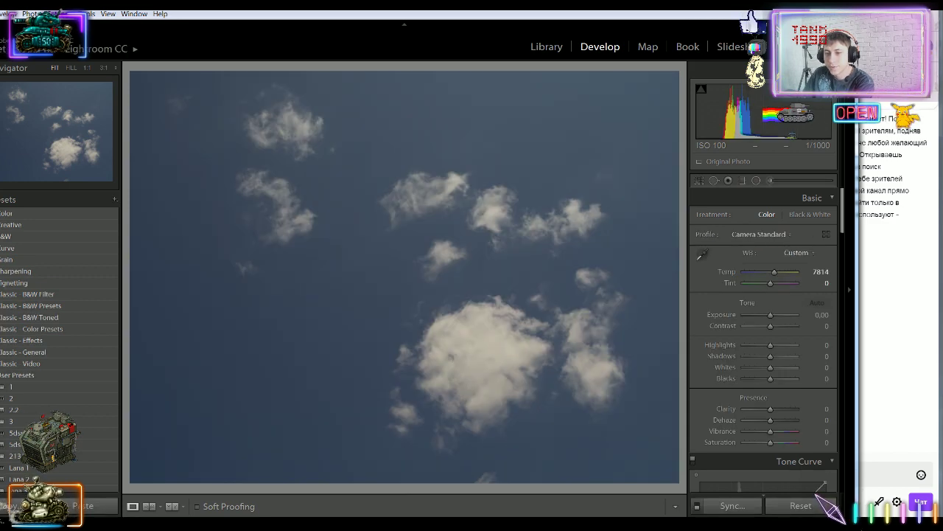
pyautogui.press('Right')
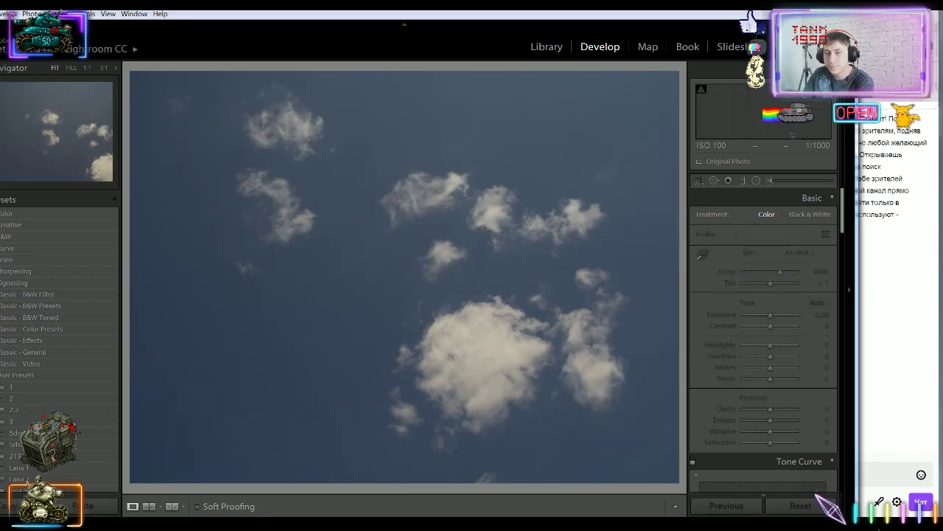
pyautogui.press('Right')
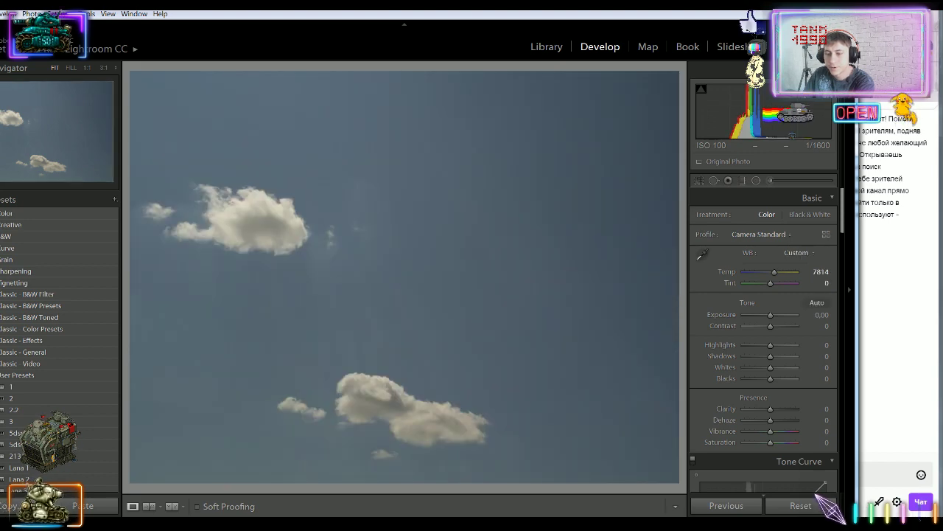
# Straighten the road photo with the row of trimmed trees using a crop angle of 0.19
pyautogui.press('Right')
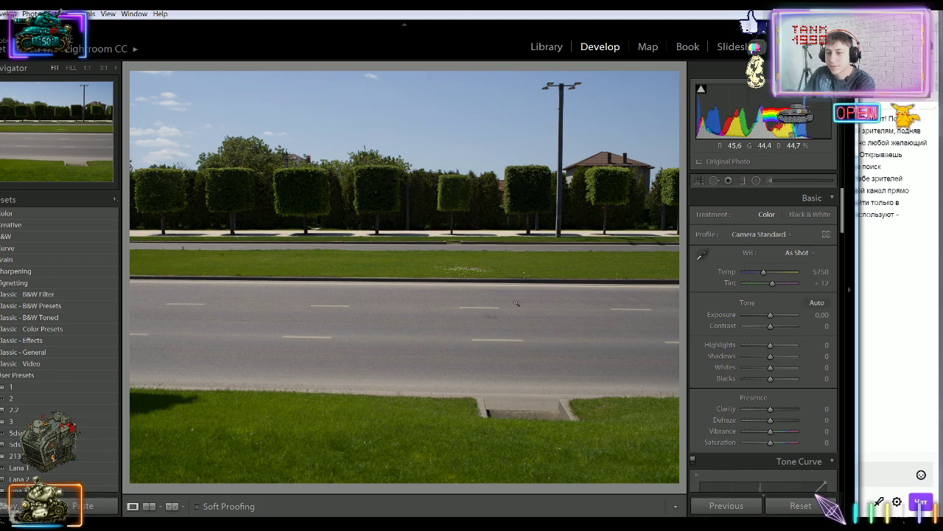
pyautogui.click(701, 184)
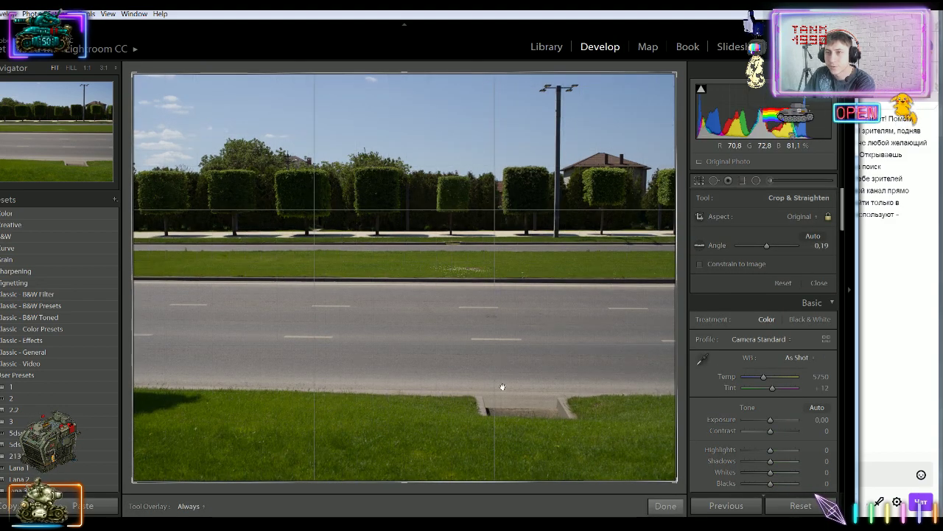
pyautogui.click(666, 506)
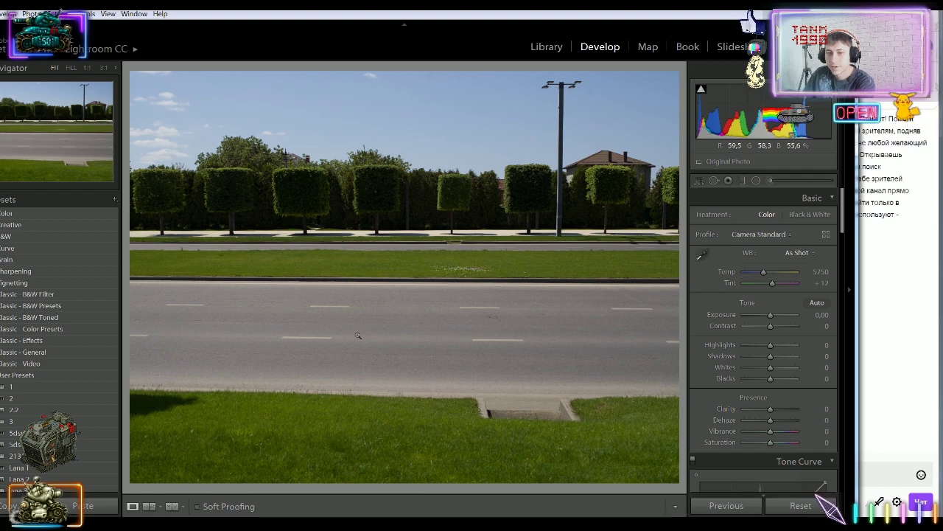
# Examine the road photo up close, try the black and white treatment on it and return it to color
pyautogui.click(406, 267)
pyautogui.moveTo(406, 170); pyautogui.dragTo(170, 209)
pyautogui.click(374, 295)
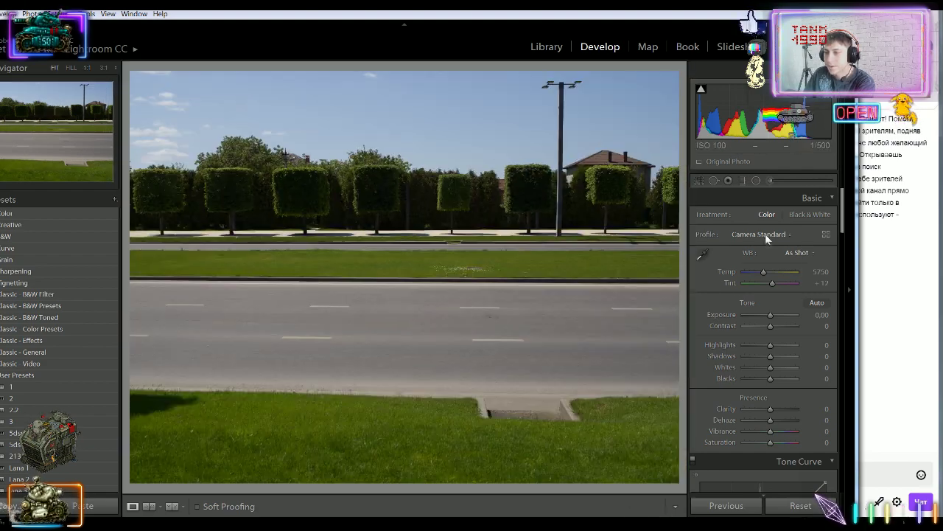
pyautogui.click(807, 214)
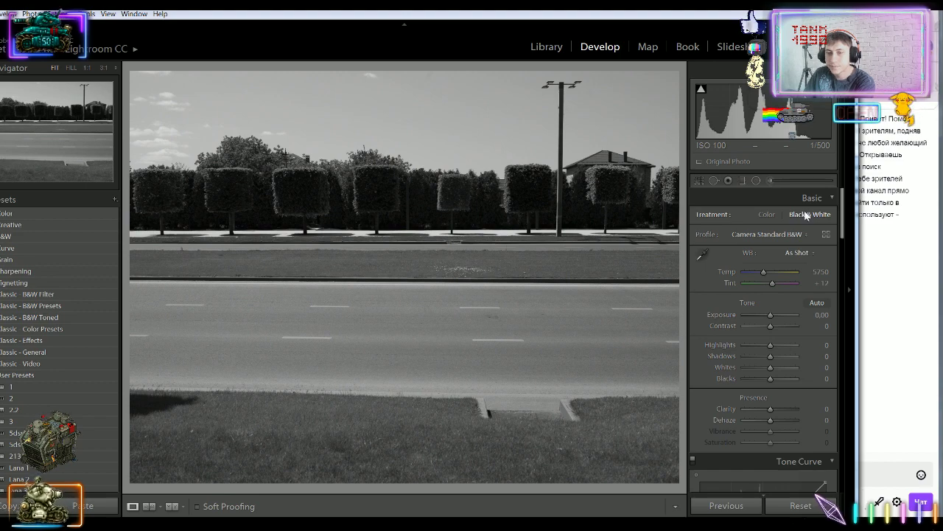
pyautogui.click(768, 214)
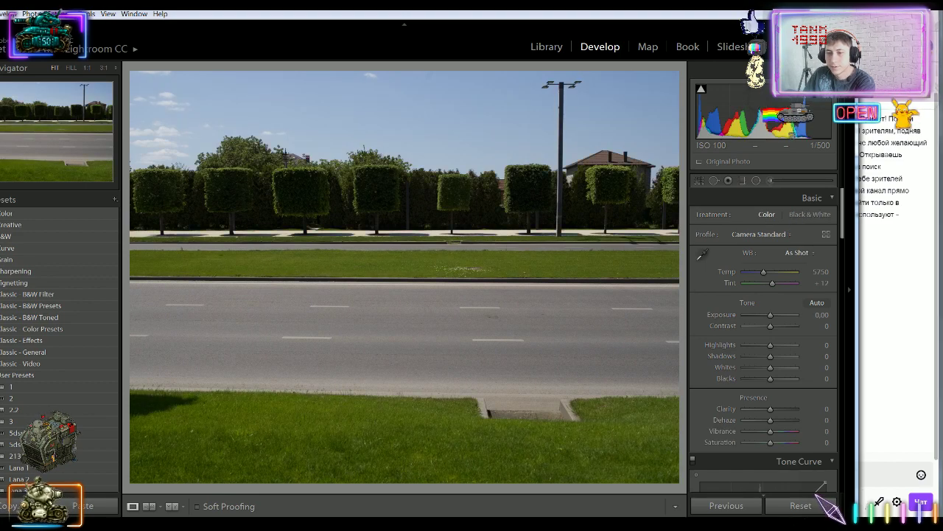
# Look through the leaf and tree photos and compare the two similar shots of the tree-lined walkway
pyautogui.press('Right')
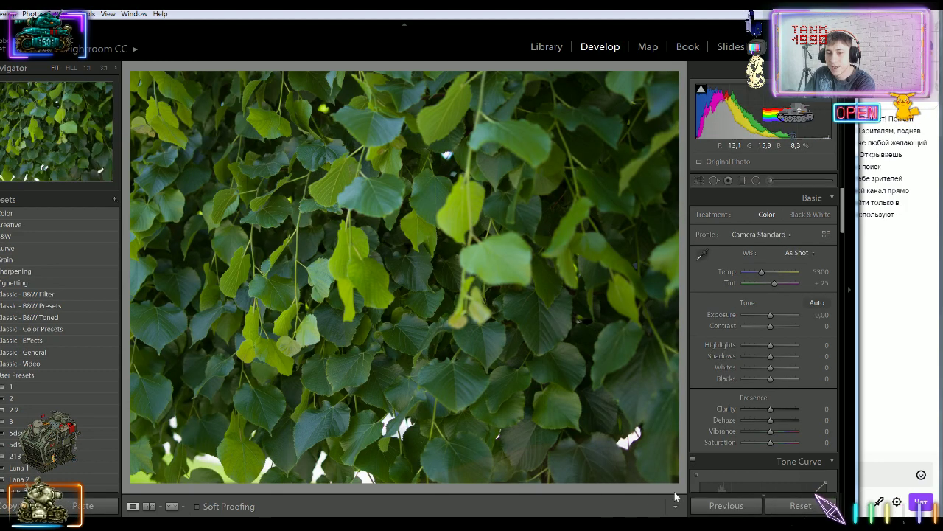
pyautogui.press('Right')
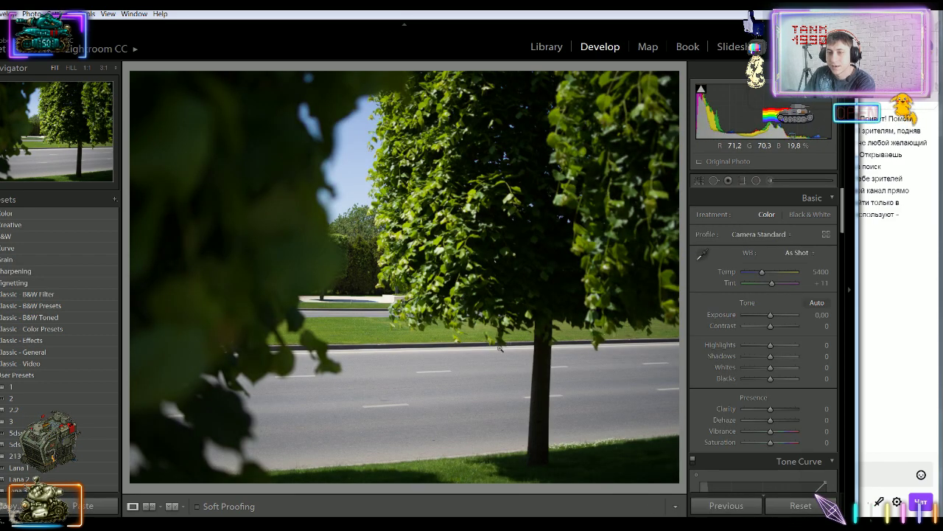
pyautogui.press('Right')
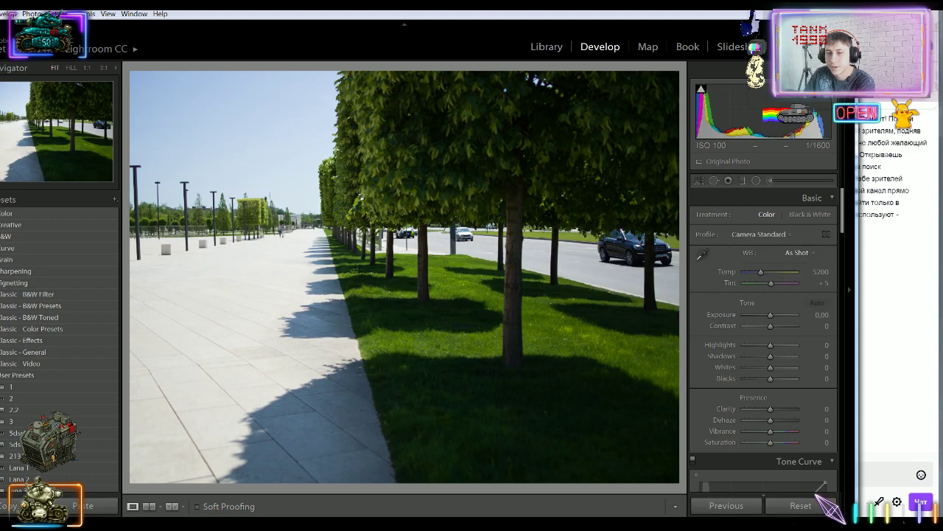
pyautogui.press('Right')
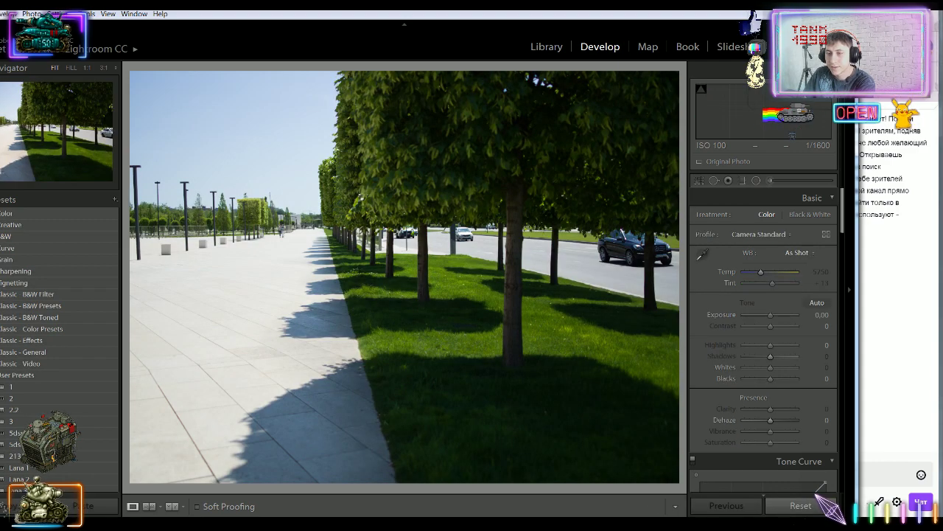
pyautogui.press('Right')
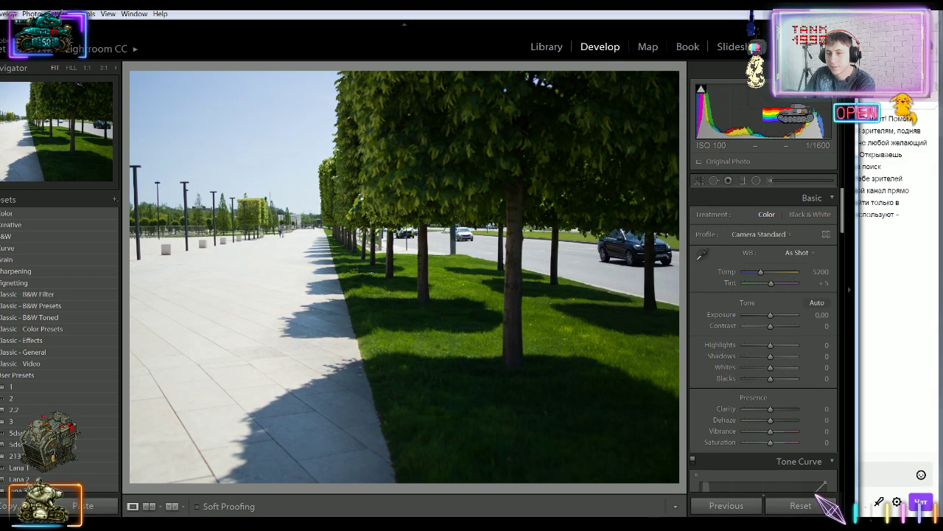
pyautogui.press('Left')
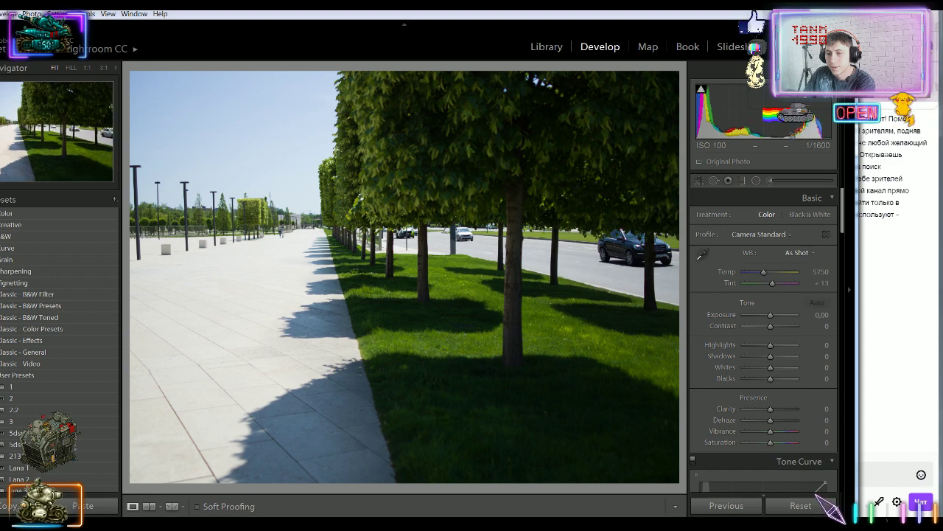
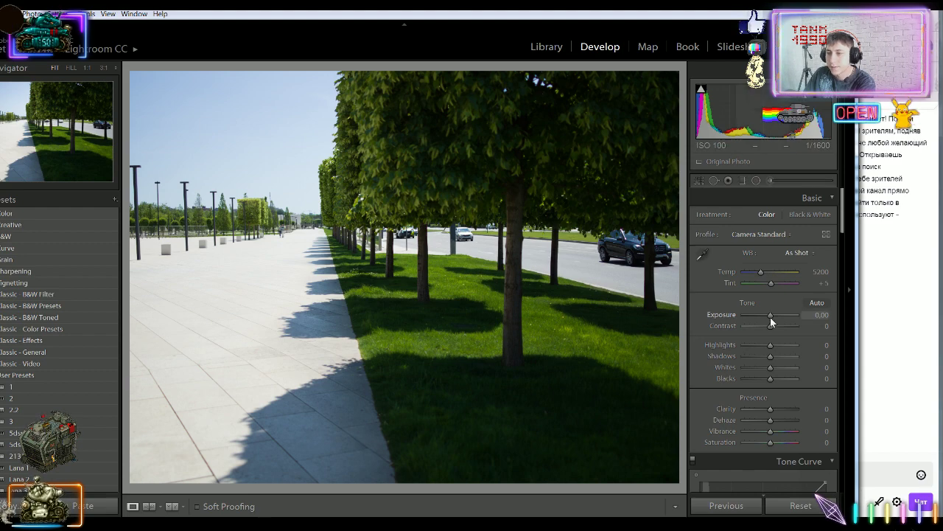
# Lower the walkway photo's highlights to -57 and set its tint to 0
pyautogui.moveTo(771, 344); pyautogui.dragTo(753, 346)
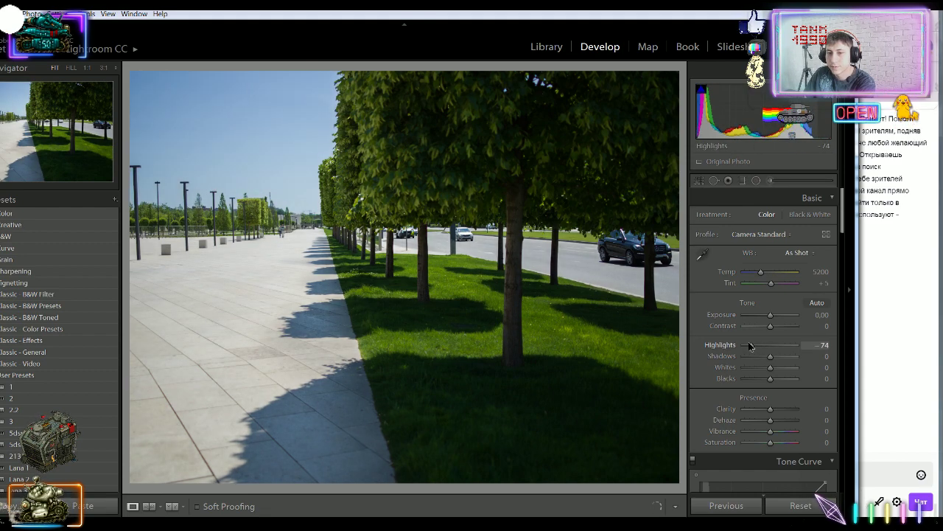
pyautogui.press('Tab')
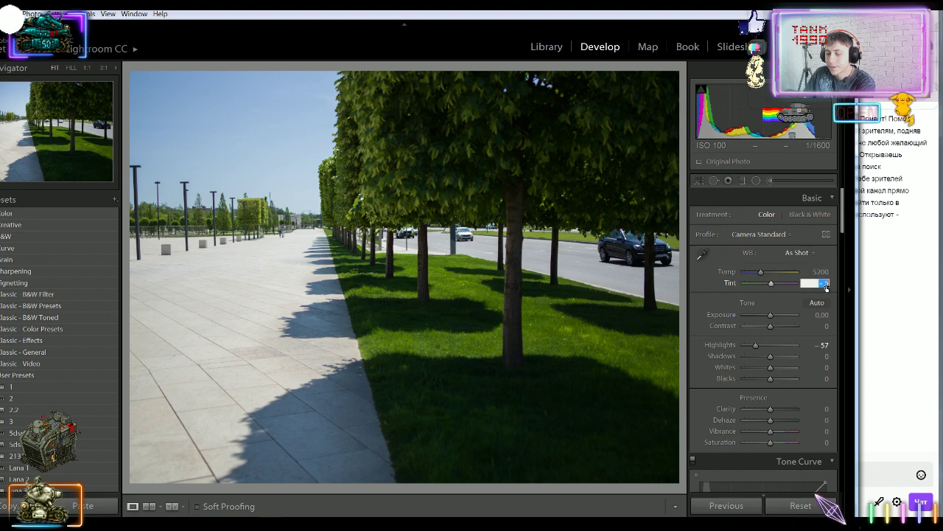
pyautogui.write('0')
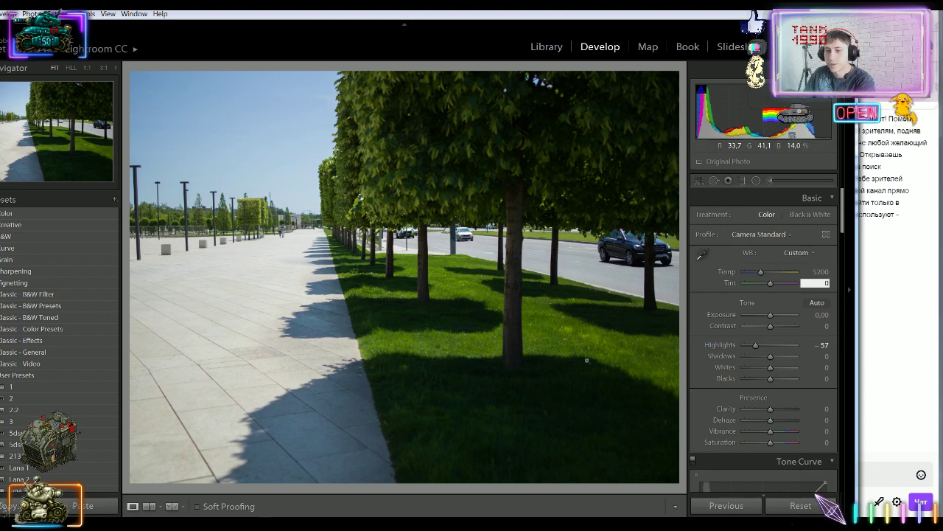
# Examine the walkway photo's shaded grass, tree trunks and distant plaza at 1:1
pyautogui.click(413, 354)
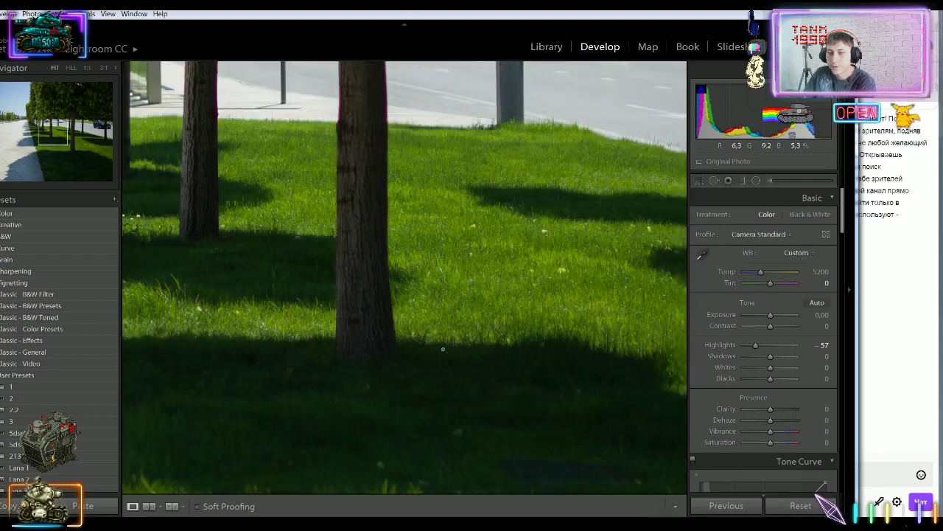
pyautogui.click(443, 349)
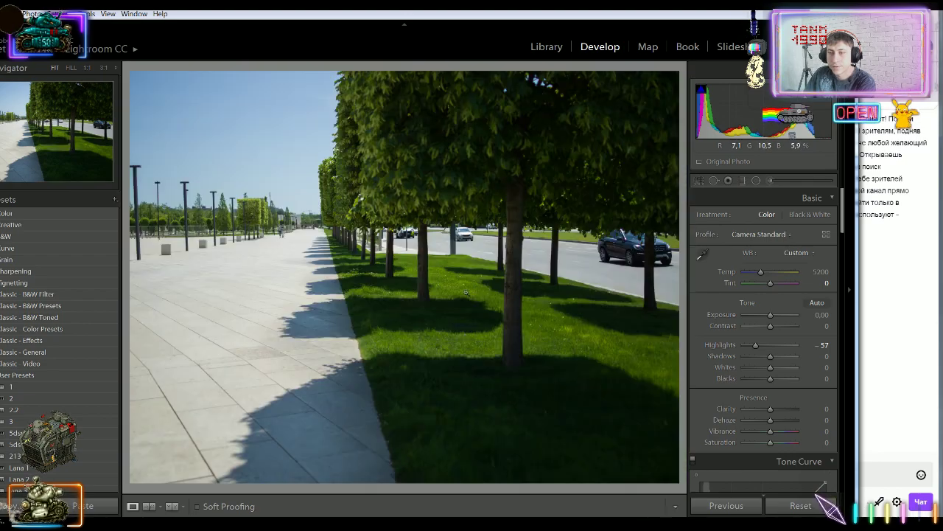
pyautogui.click(432, 357)
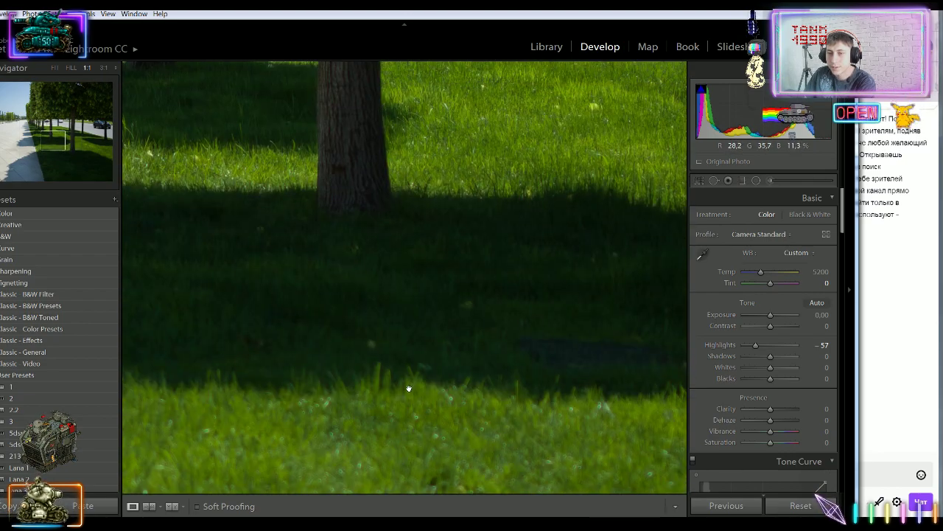
pyautogui.moveTo(407, 386); pyautogui.dragTo(295, 225)
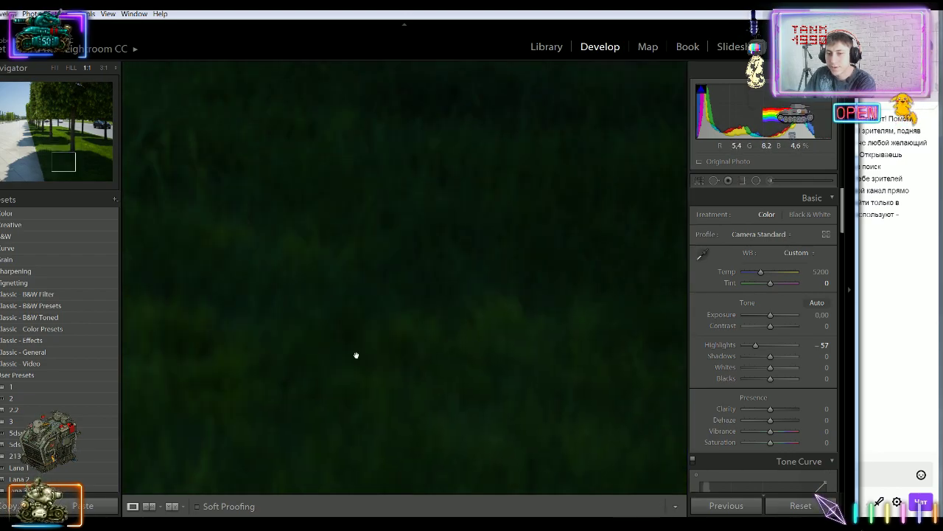
pyautogui.moveTo(367, 353); pyautogui.dragTo(302, 301)
pyautogui.moveTo(429, 348); pyautogui.dragTo(473, 247)
pyautogui.click(473, 247)
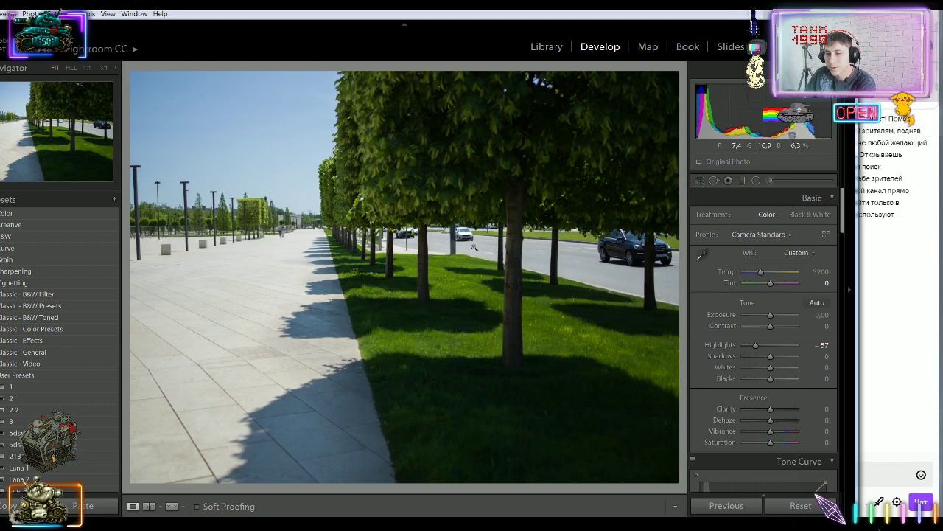
pyautogui.click(247, 213)
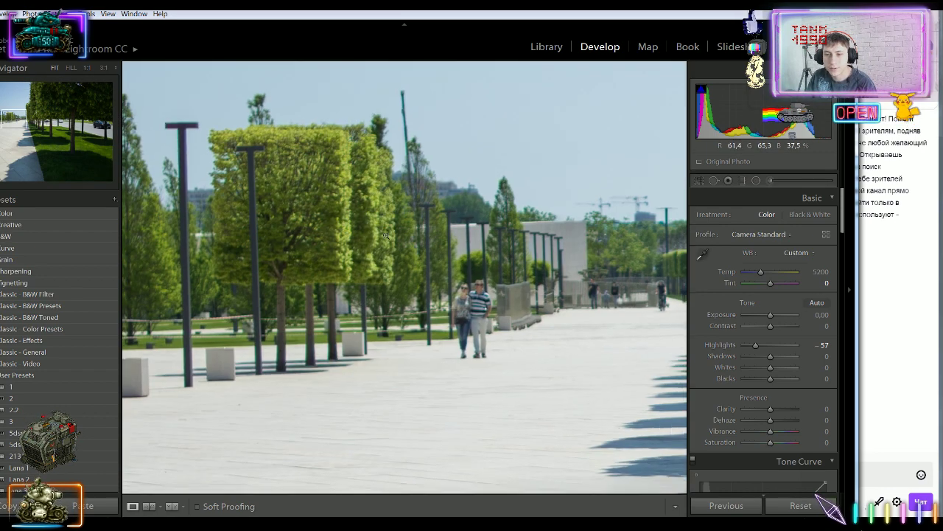
pyautogui.press('Right')
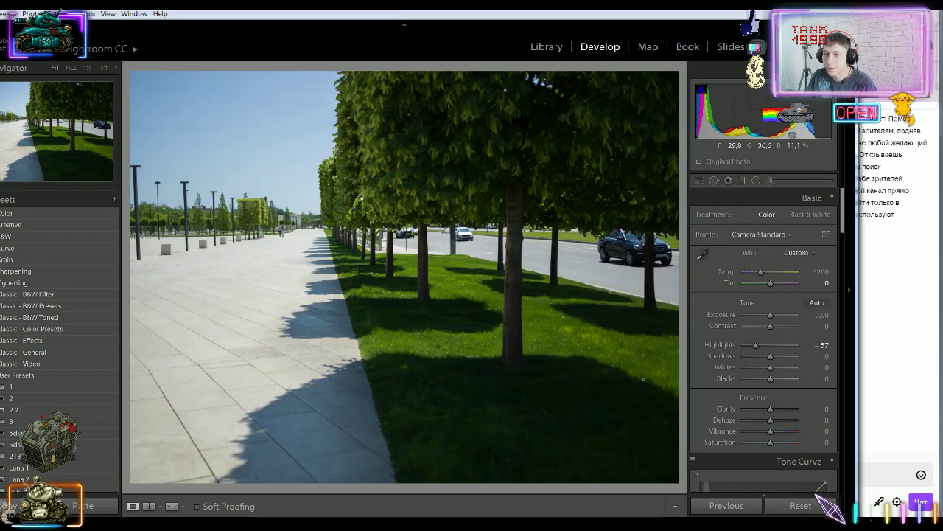
# Straighten the walkway photo by rotating it slightly clockwise in the crop and fine-tuning the angle
pyautogui.click(700, 179)
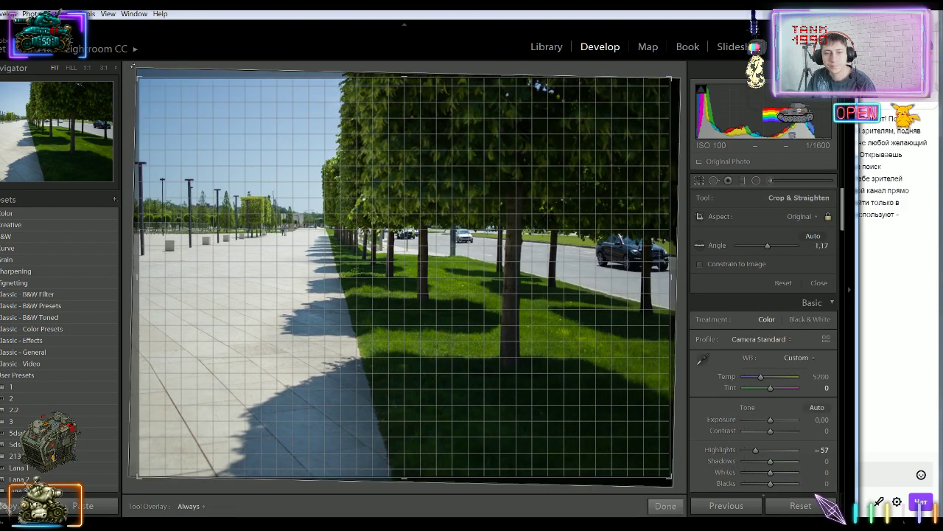
pyautogui.moveTo(133, 65); pyautogui.dragTo(137, 60)
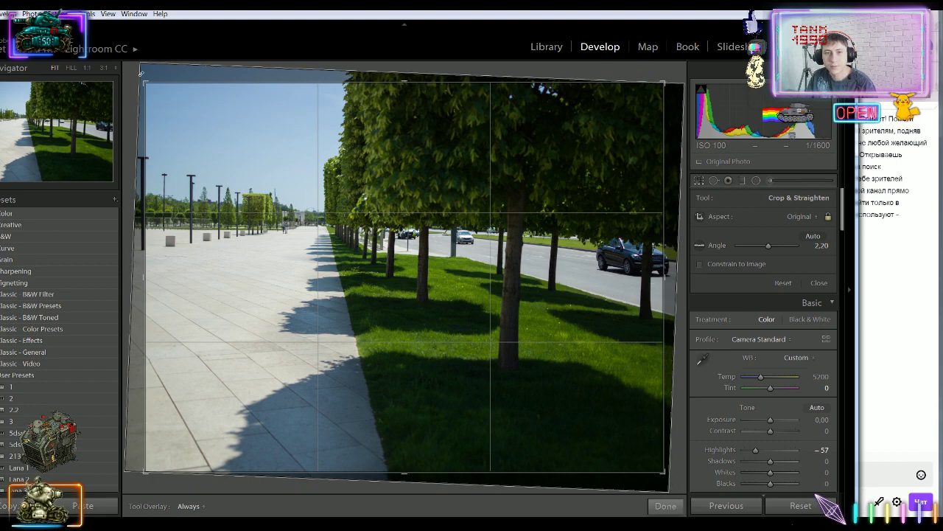
pyautogui.moveTo(139, 74); pyautogui.dragTo(134, 74)
pyautogui.click(667, 506)
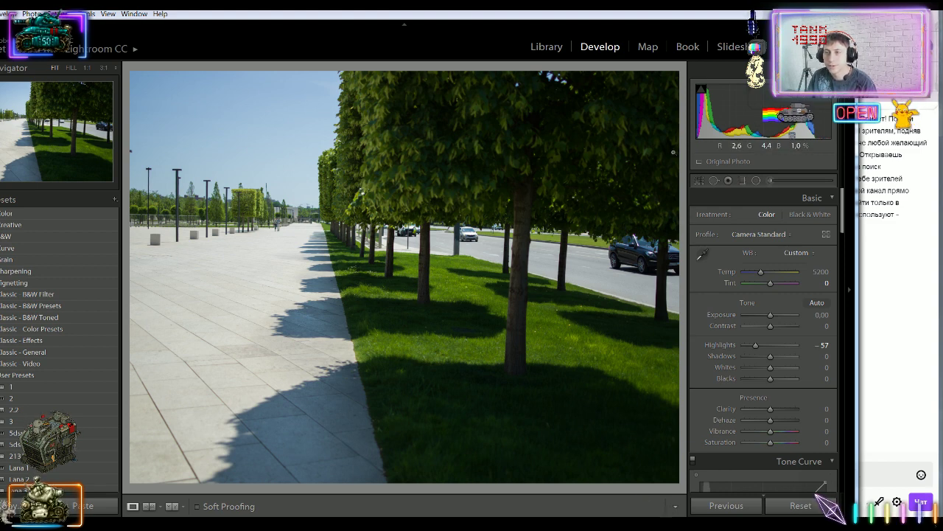
pyautogui.click(700, 180)
pyautogui.moveTo(159, 75); pyautogui.dragTo(157, 76)
pyautogui.click(666, 507)
# Try the black and white treatment on the walkway photo and return it to color
pyautogui.press('v')
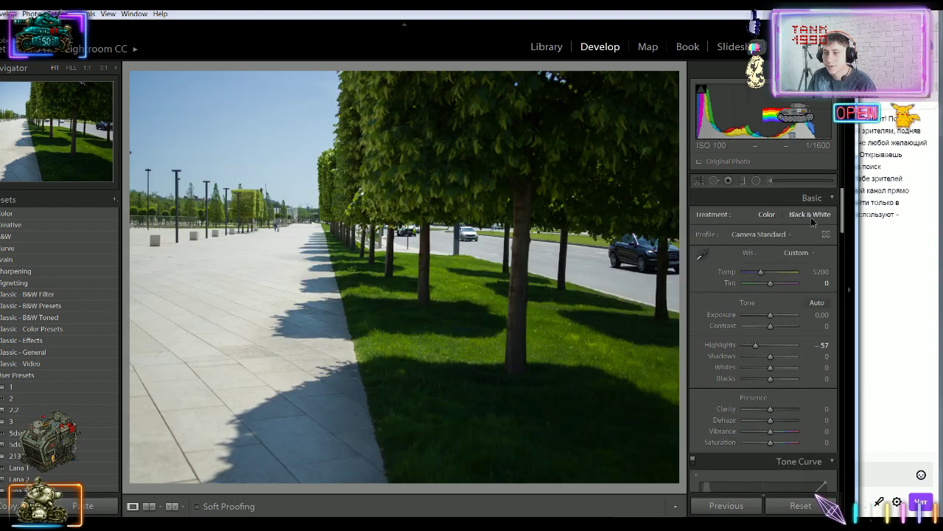
pyautogui.click(767, 214)
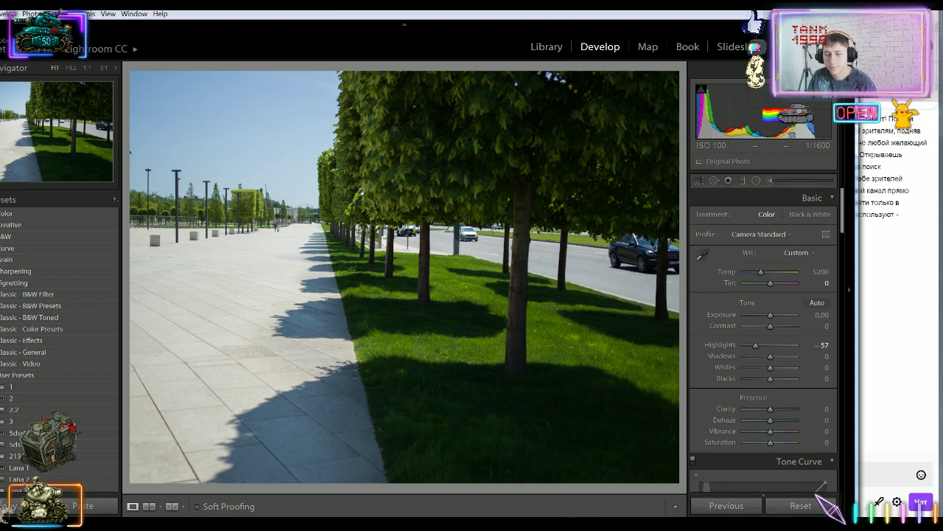
# Try the black and white treatment on the fallen branch photo and return it to color
pyautogui.press('Right')
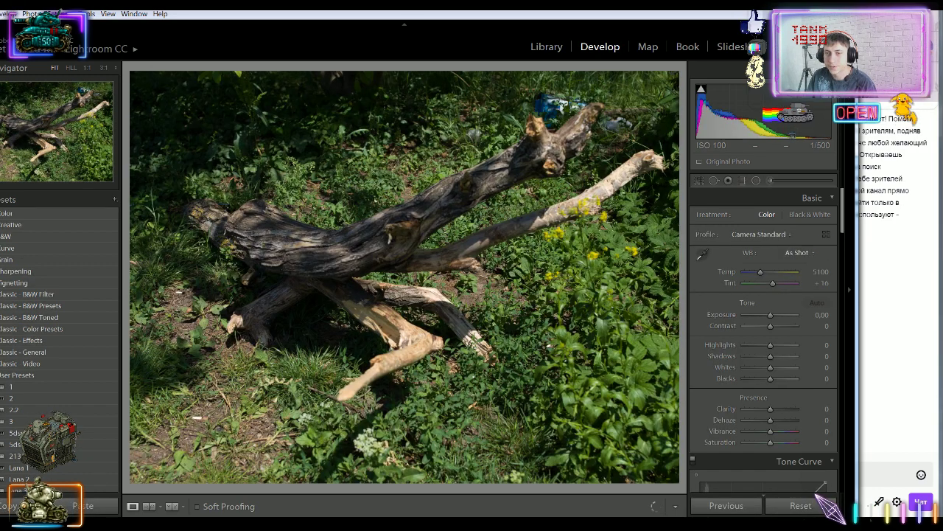
pyautogui.click(810, 215)
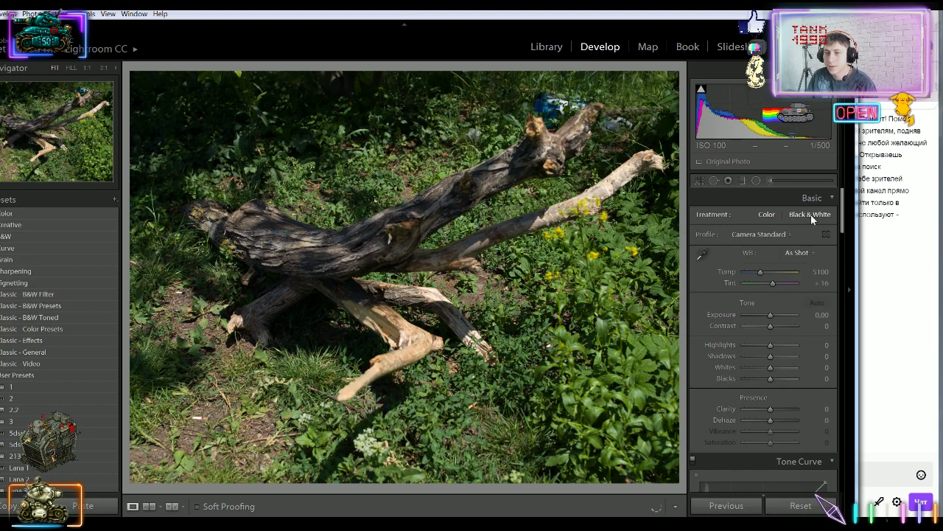
pyautogui.click(766, 214)
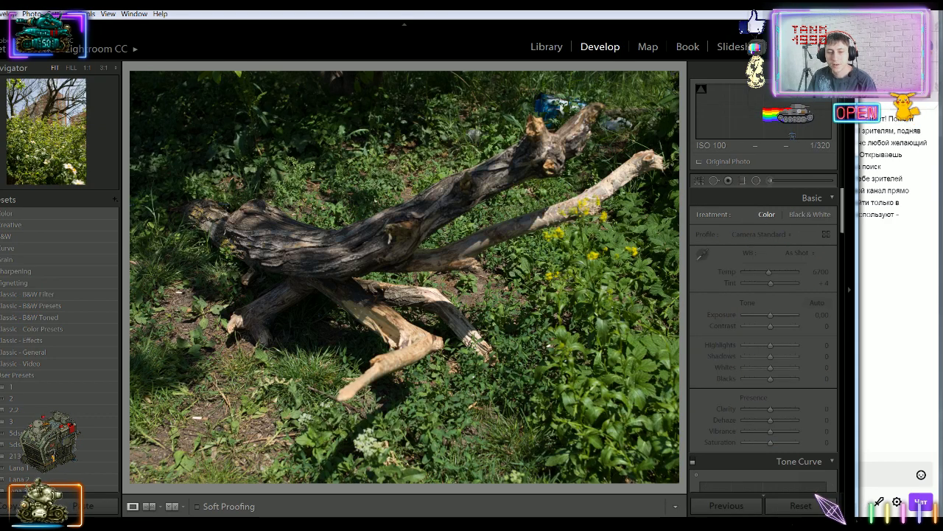
# Lower the exposure of the white rosehip bush photo to -0.27
pyautogui.press('Right')
pyautogui.press('Right')
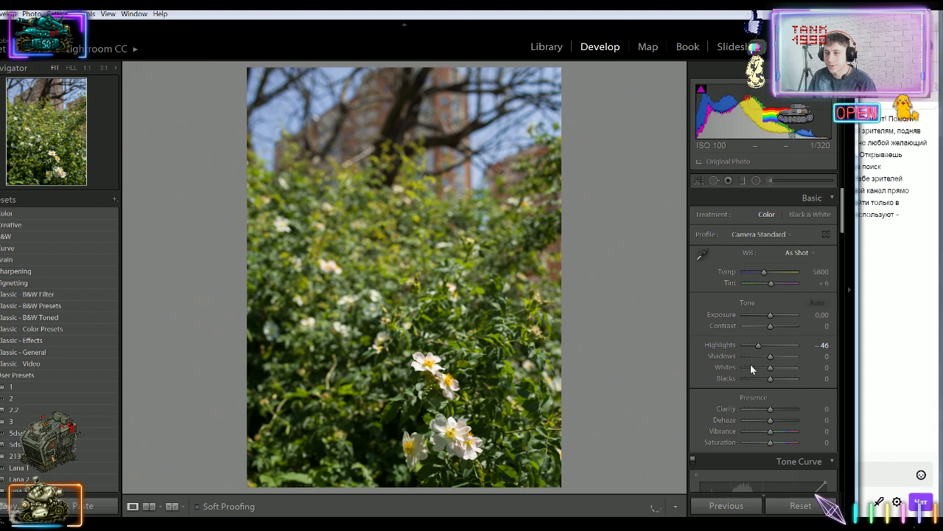
pyautogui.moveTo(771, 316); pyautogui.dragTo(769, 317)
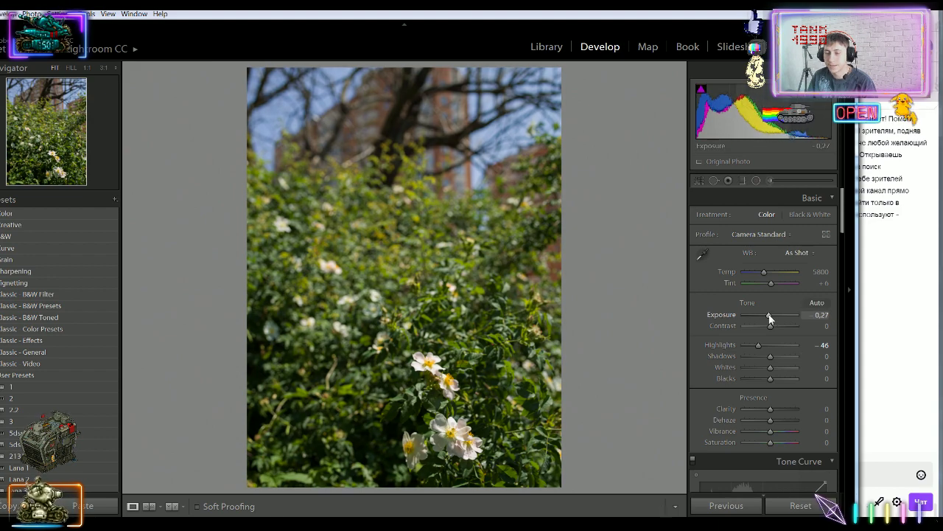
# Reduce the highlights of the yellow flower field photo to +4
pyautogui.press('Right')
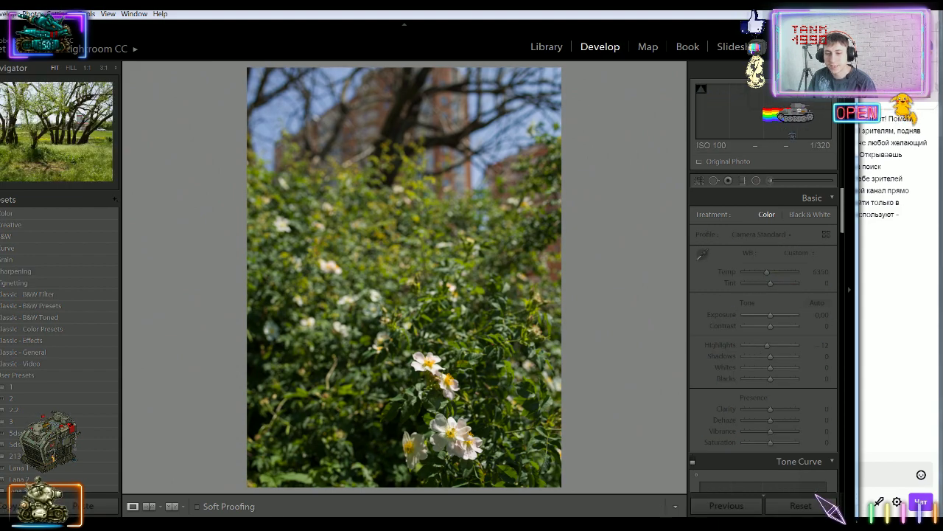
pyautogui.press('Right')
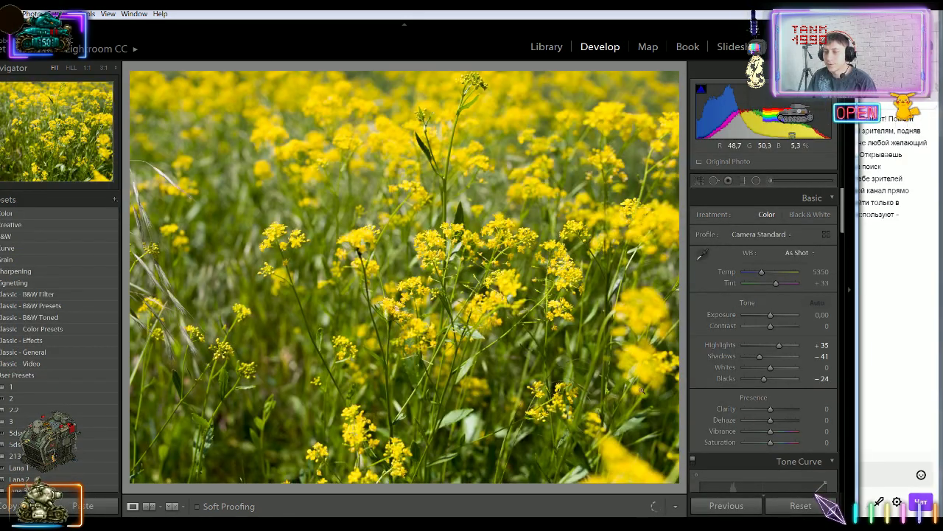
pyautogui.moveTo(779, 345); pyautogui.dragTo(765, 349)
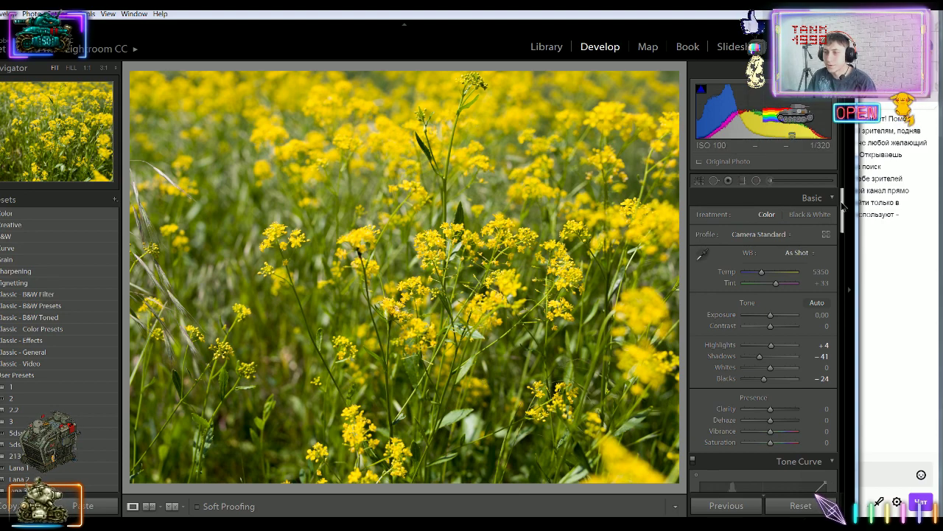
pyautogui.scroll(-6, 843, 207)
pyautogui.scroll(6, 843, 206)
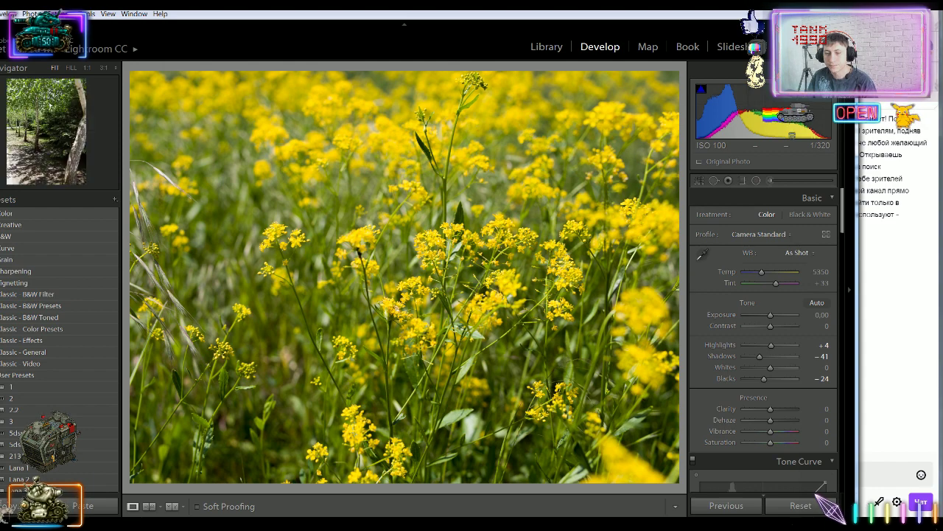
# Review the birch grove and tree-lined plaza photos up to the walkway photo with the shaded paving
pyautogui.press('Right')
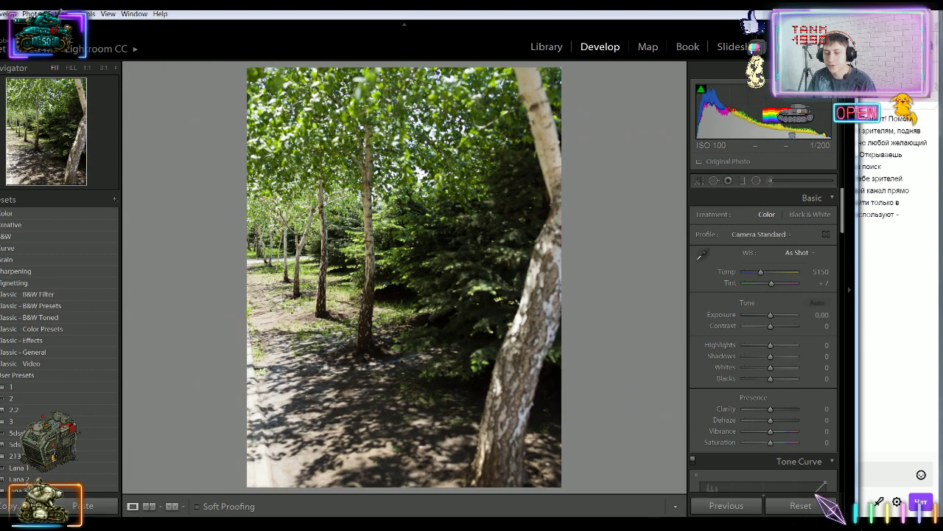
pyautogui.press('Right')
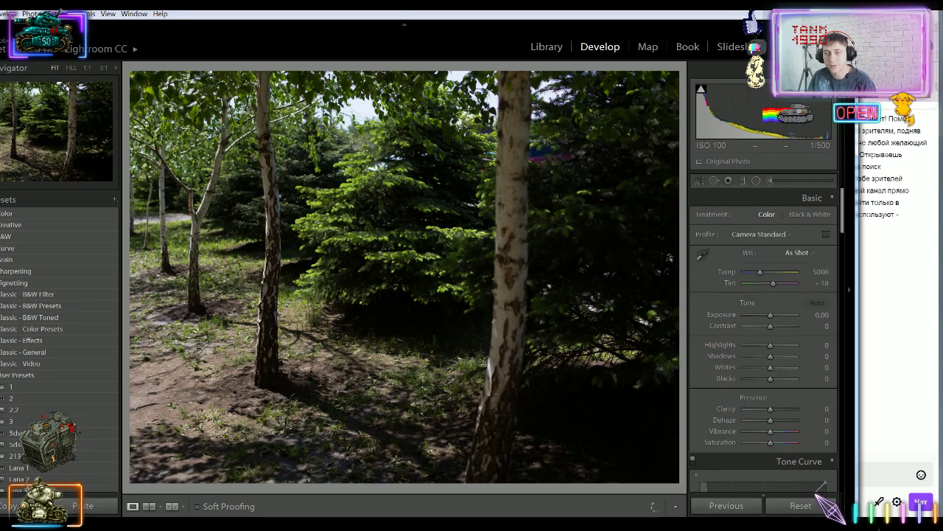
pyautogui.press('Right')
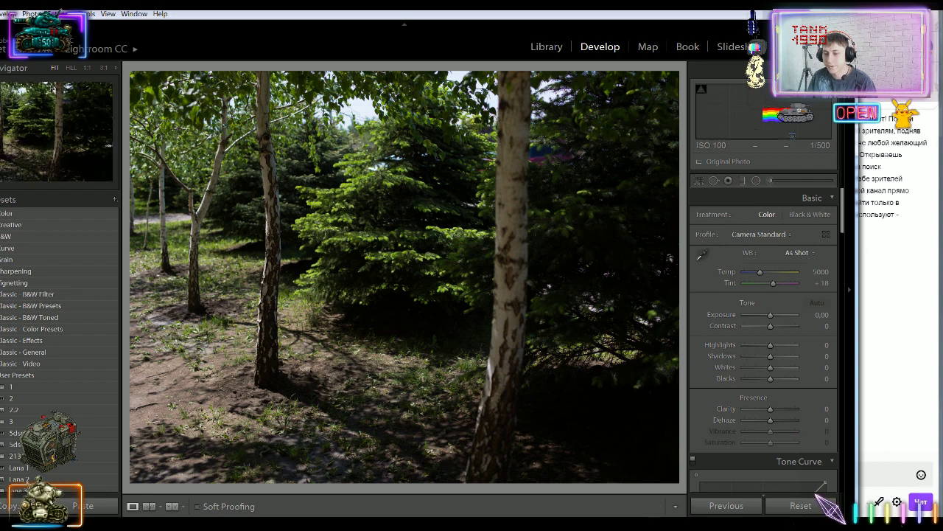
pyautogui.press('Right')
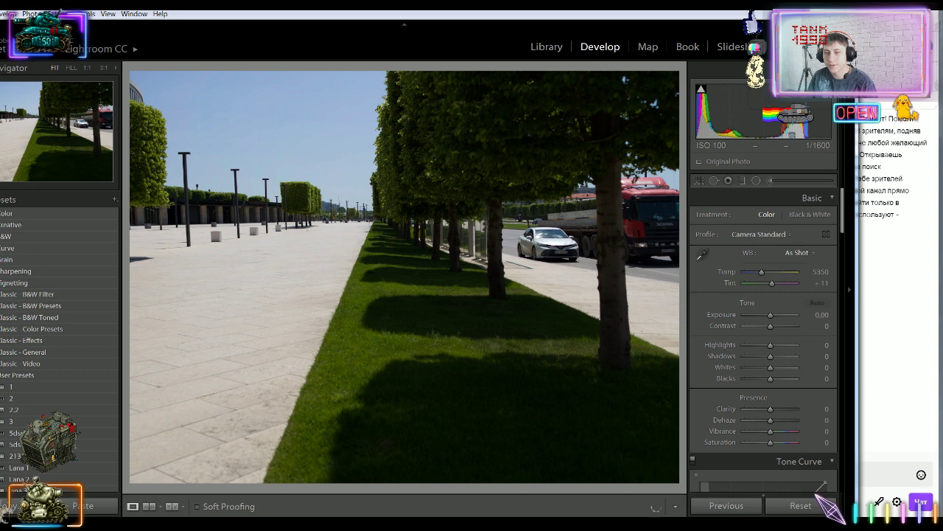
pyautogui.press('Right')
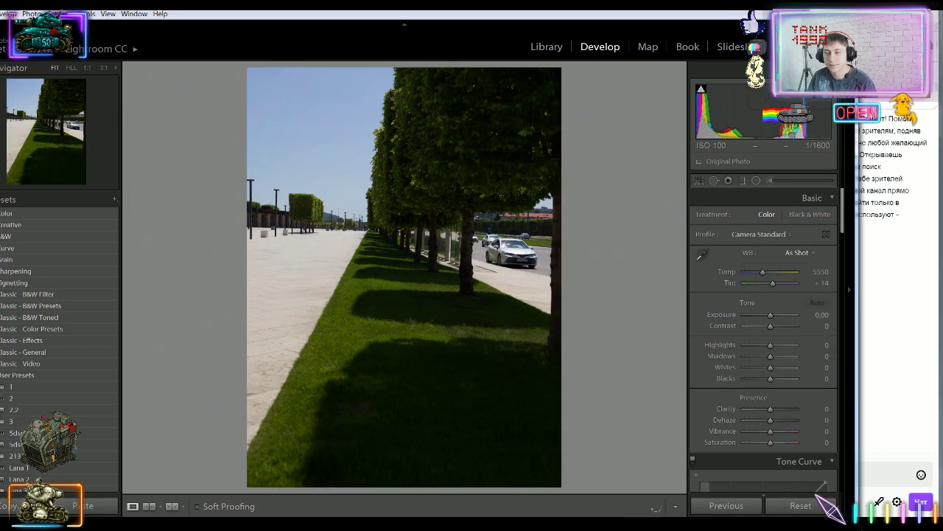
pyautogui.press('Right')
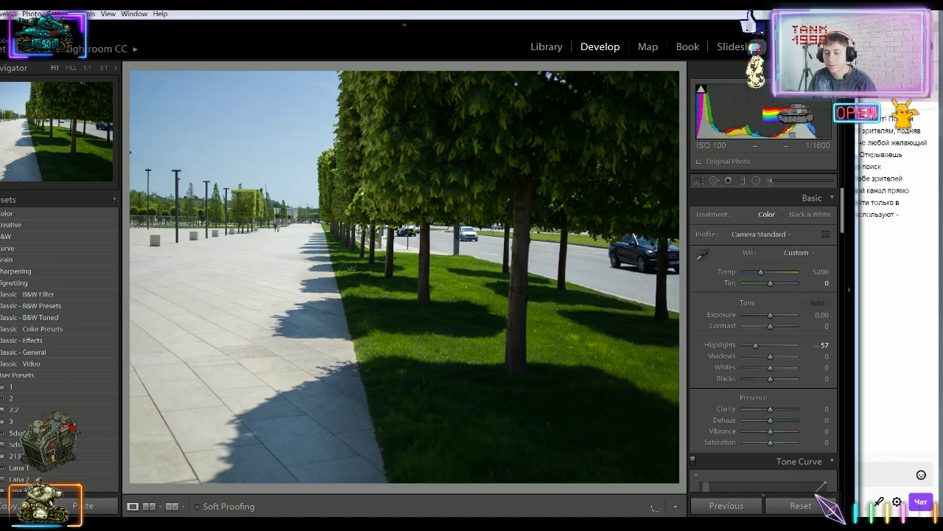
pyautogui.press('Right')
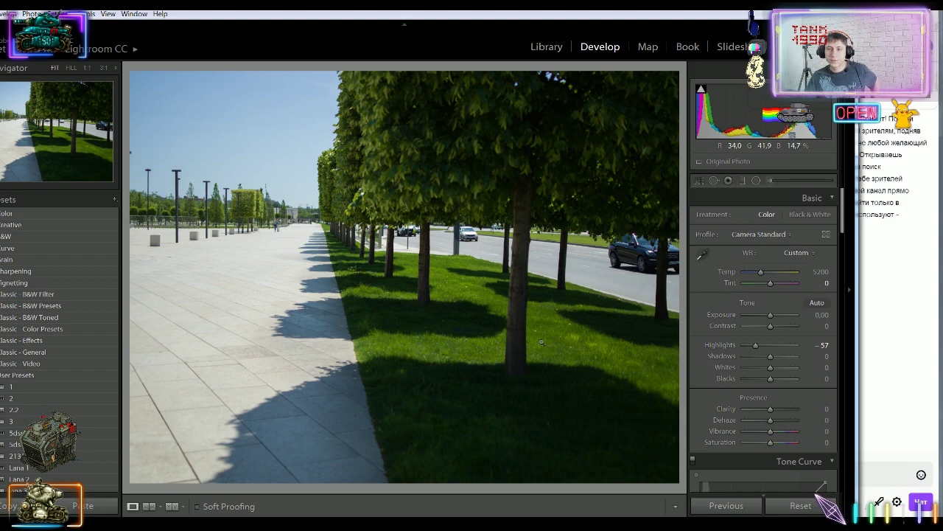
# Examine the walkway photo's distant trees, lamp posts, concrete blocks and pedestrians at 1:1
pyautogui.click(278, 295)
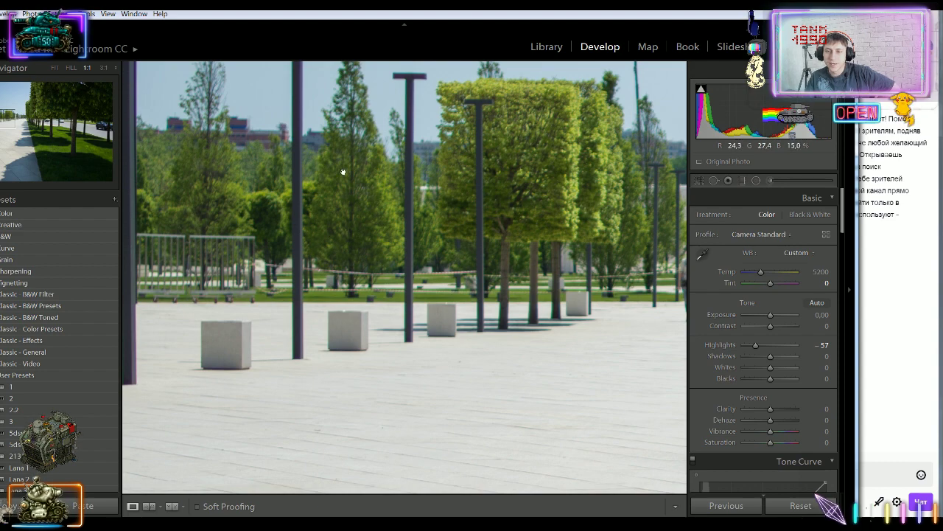
pyautogui.moveTo(346, 223); pyautogui.dragTo(369, 274)
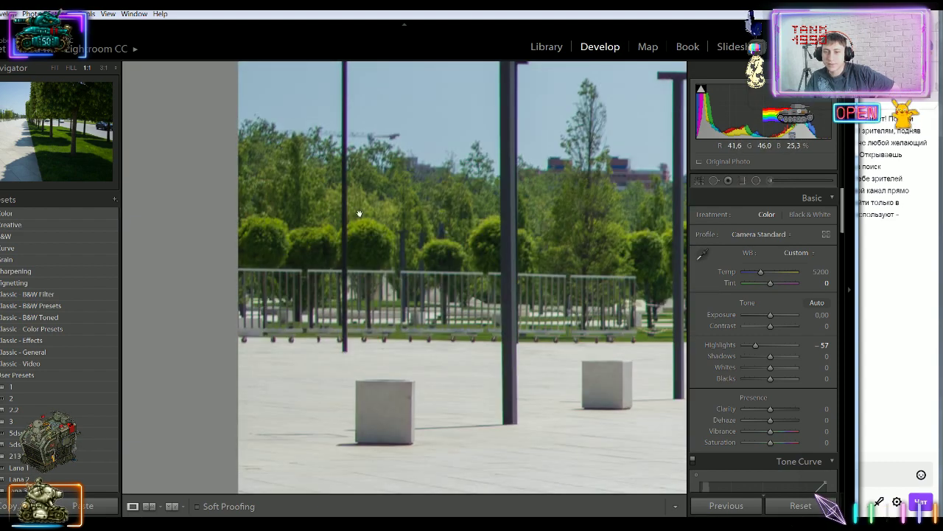
pyautogui.moveTo(322, 252); pyautogui.dragTo(224, 310)
pyautogui.moveTo(590, 259); pyautogui.dragTo(452, 272)
pyautogui.moveTo(614, 331)
pyautogui.mouseDown()
pyautogui.moveTo(331, 250)
pyautogui.moveTo(184, 230)
pyautogui.mouseUp()
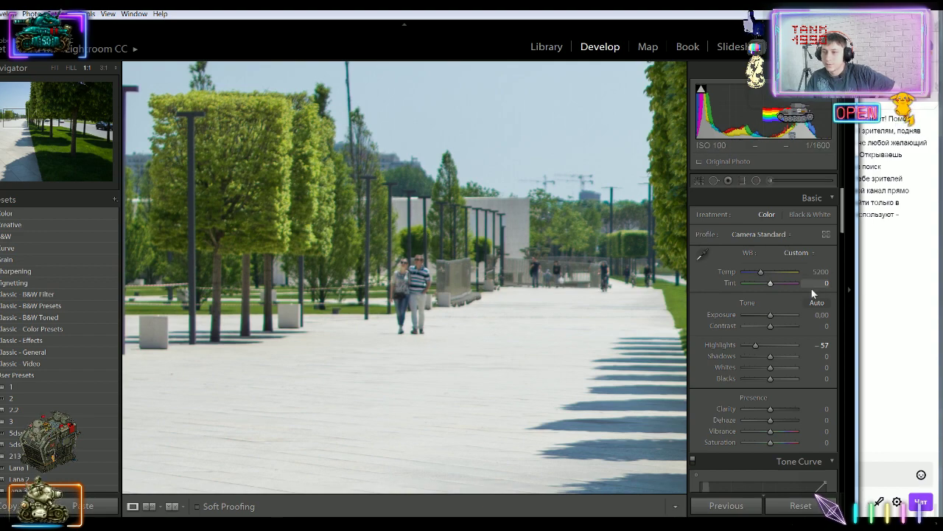
pyautogui.moveTo(426, 290); pyautogui.dragTo(333, 302)
pyautogui.moveTo(390, 304); pyautogui.dragTo(319, 138)
pyautogui.click(472, 292)
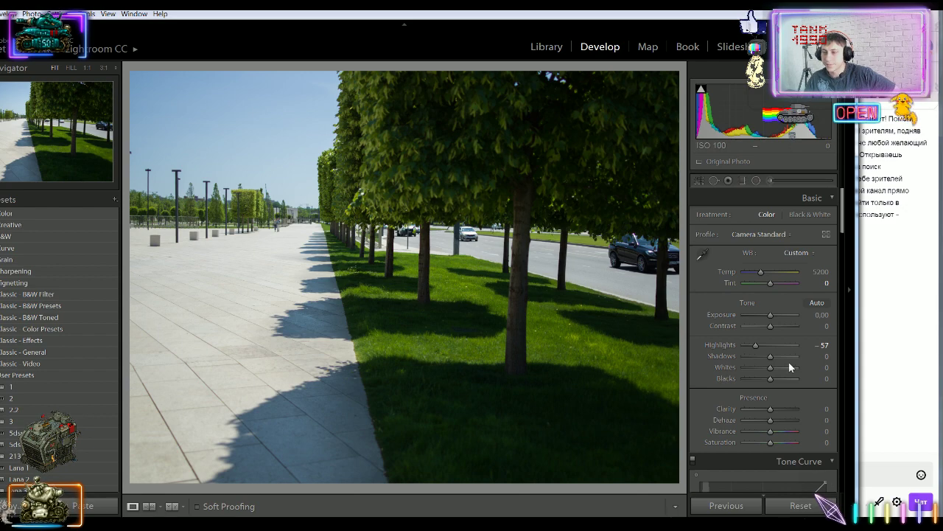
# Set the walkway photo's shadows to +24, blacks to +12 and exposure to -0.19, checking the distant plaza at 1:1
pyautogui.moveTo(789, 362); pyautogui.dragTo(778, 381)
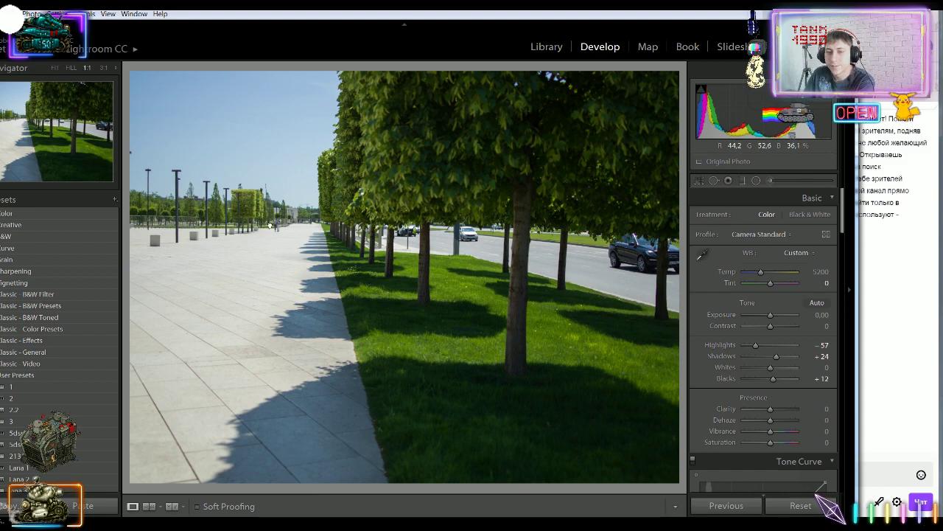
pyautogui.click(258, 235)
pyautogui.click(332, 229)
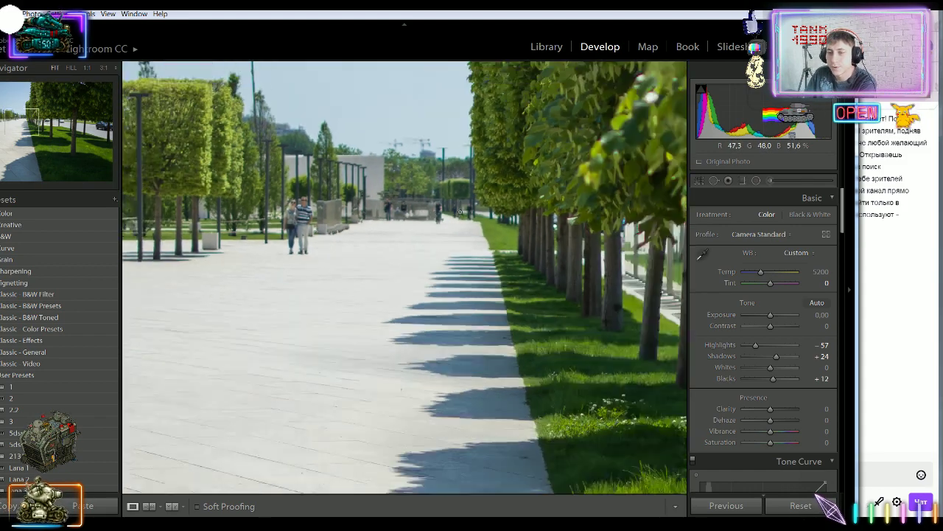
pyautogui.press('Right')
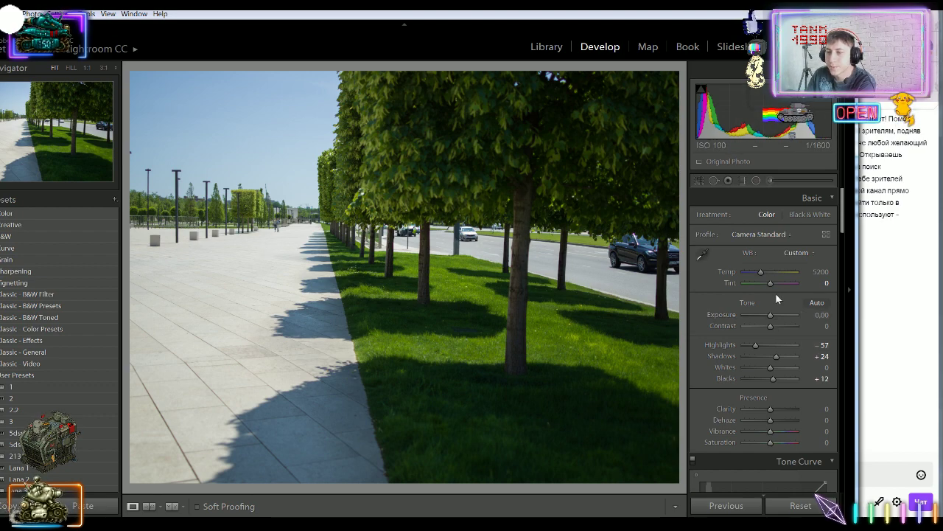
pyautogui.moveTo(771, 315); pyautogui.dragTo(771, 316)
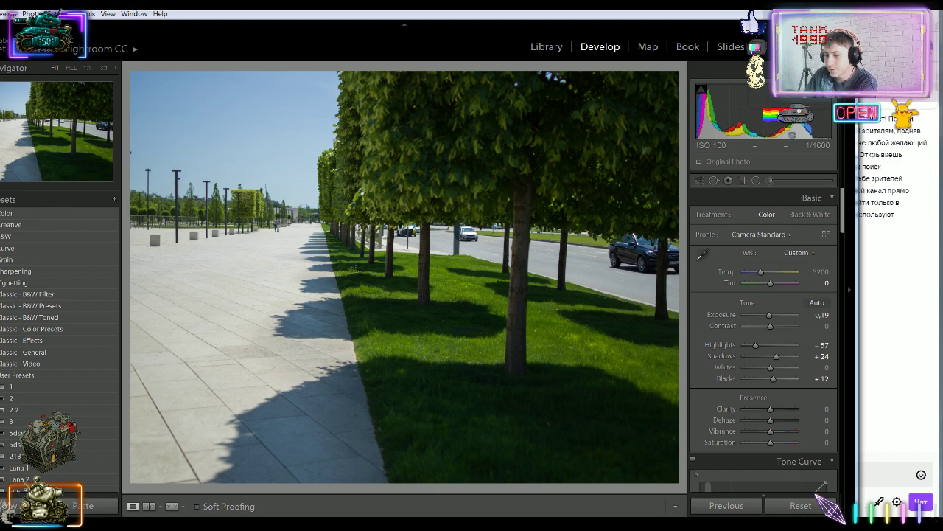
# Review the cloudy sky photos up to the plaza photo with the curved roof overhang
pyautogui.press('Right')
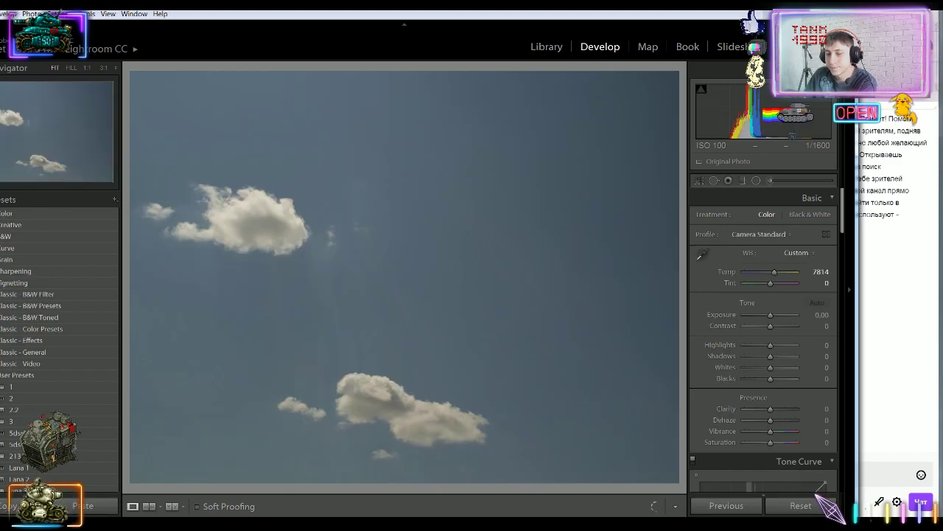
pyautogui.press('Right')
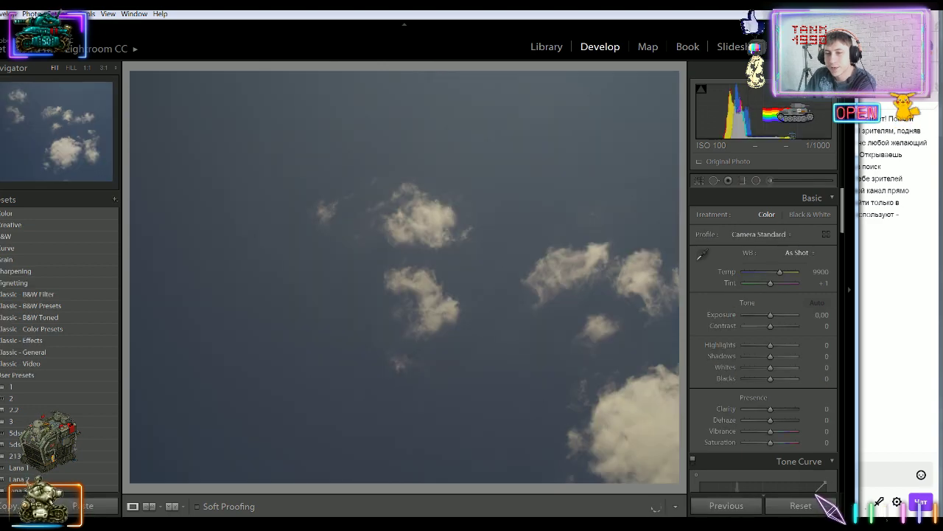
pyautogui.press('Right')
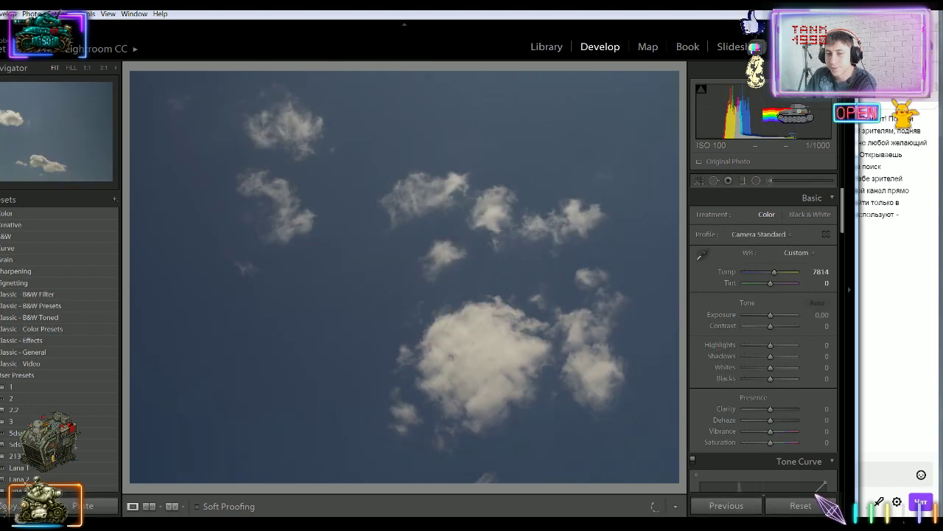
pyautogui.press('Right')
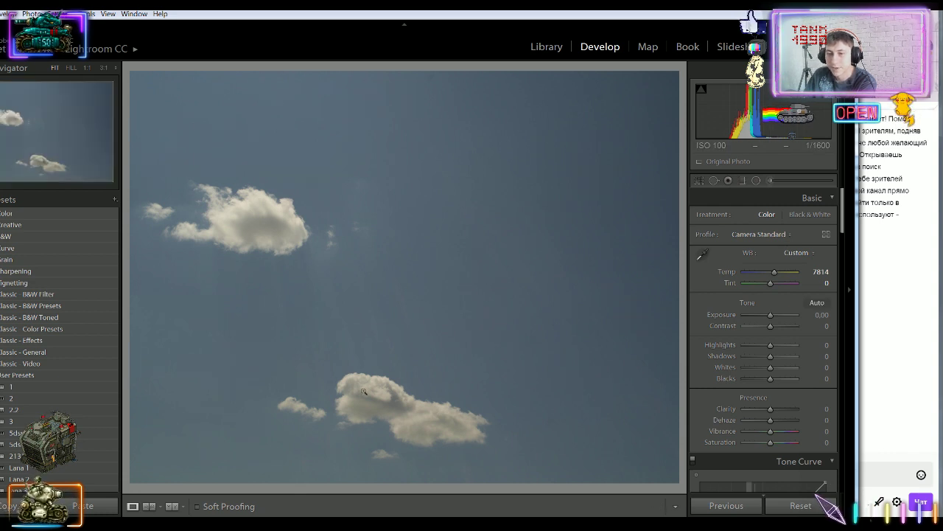
pyautogui.press('Right')
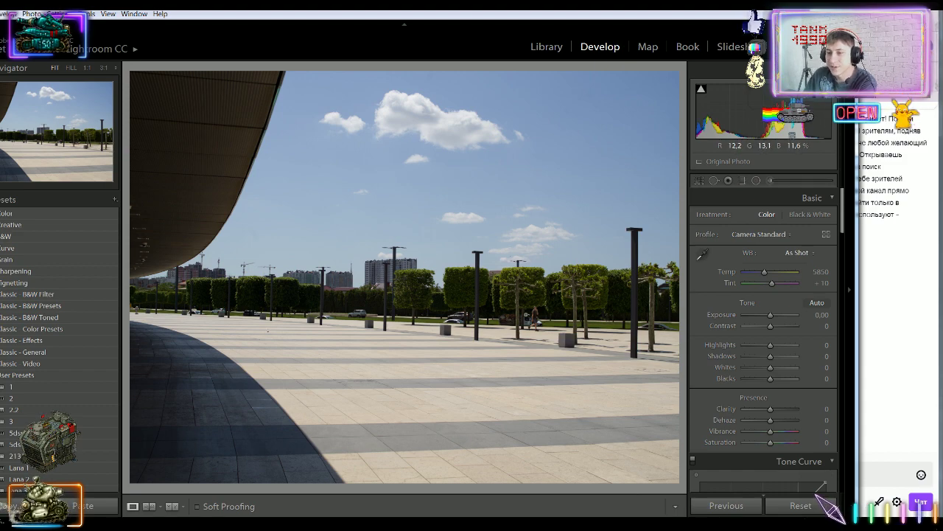
# Examine the curved-roof plaza photo's trimmed trees, trunks, lamp posts and parked cars at 1:1
pyautogui.click(498, 305)
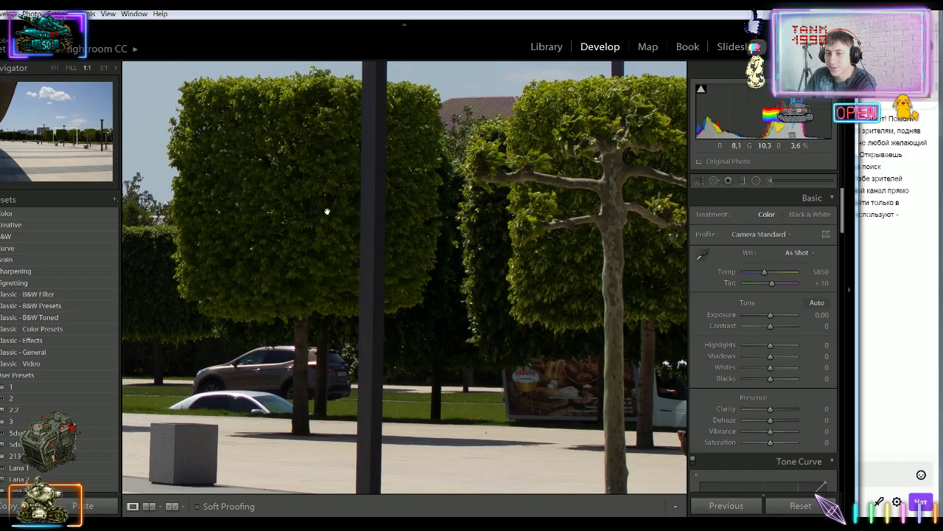
pyautogui.moveTo(596, 332); pyautogui.dragTo(326, 193)
pyautogui.moveTo(546, 179); pyautogui.dragTo(161, 313)
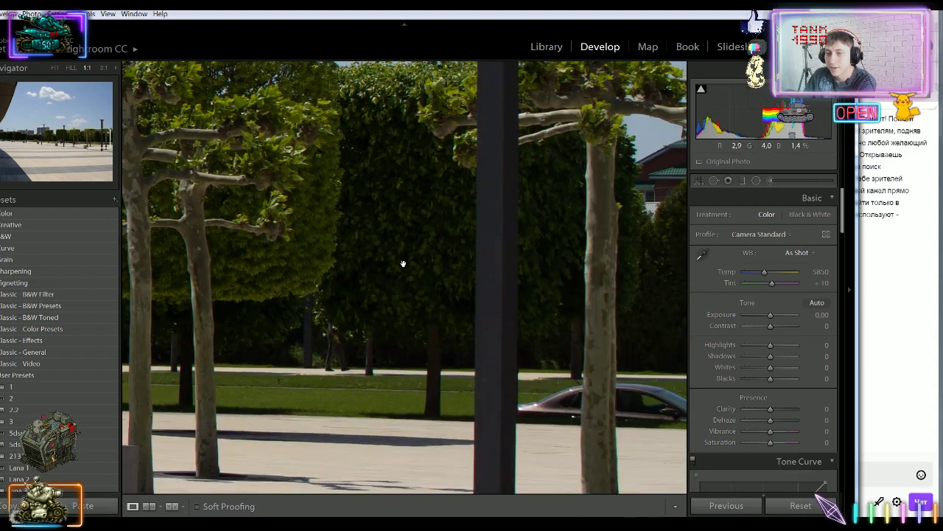
pyautogui.moveTo(380, 178); pyautogui.dragTo(391, 210)
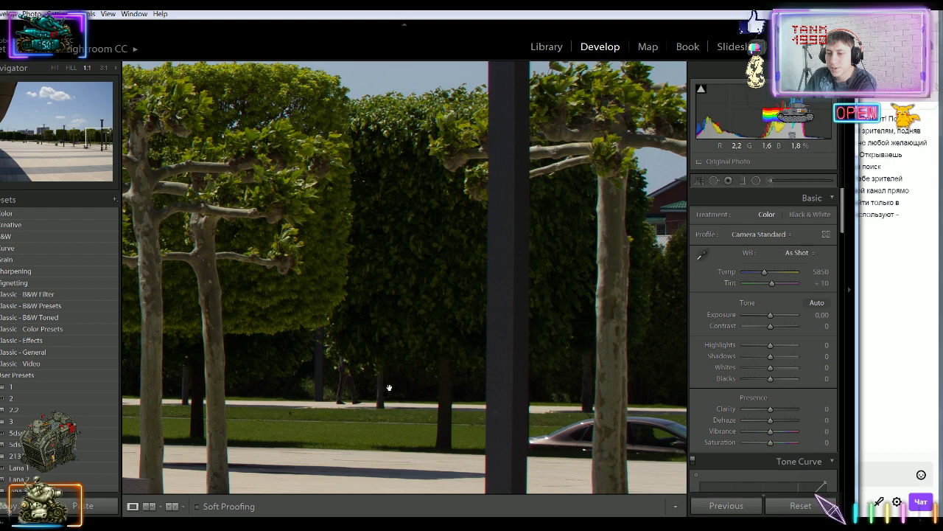
pyautogui.moveTo(408, 312); pyautogui.dragTo(334, 324)
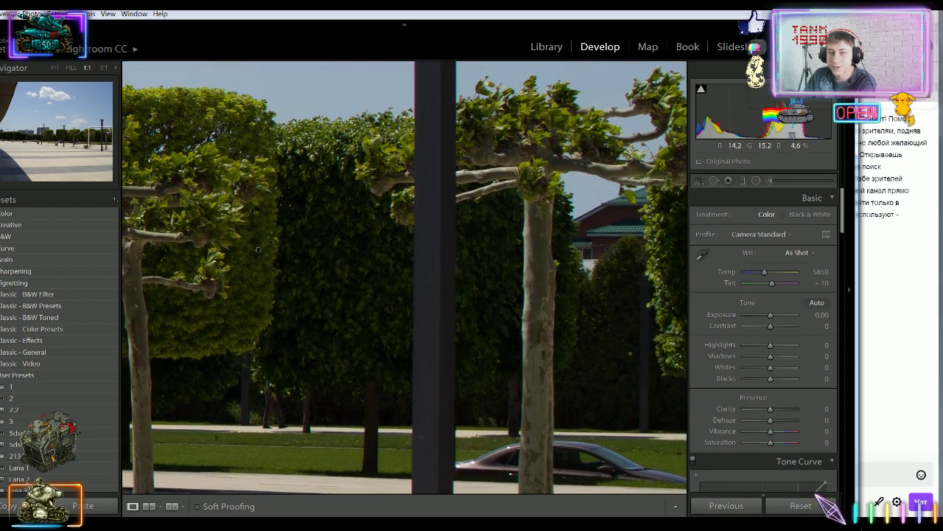
pyautogui.moveTo(319, 188); pyautogui.dragTo(441, 174)
pyautogui.moveTo(225, 339); pyautogui.dragTo(524, 339)
pyautogui.click(382, 250)
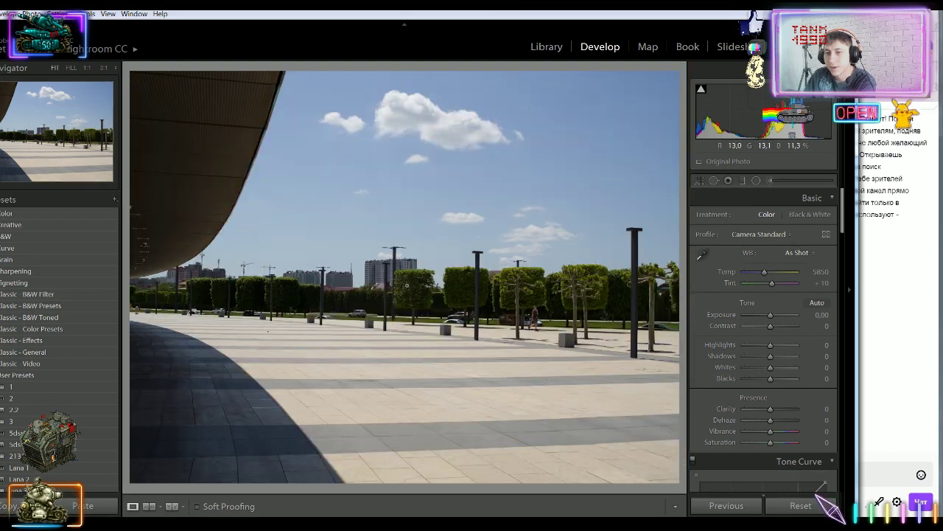
# Compare the curved-roof plaza photo's Black & White and Color treatments, ending on Color
pyautogui.click(810, 214)
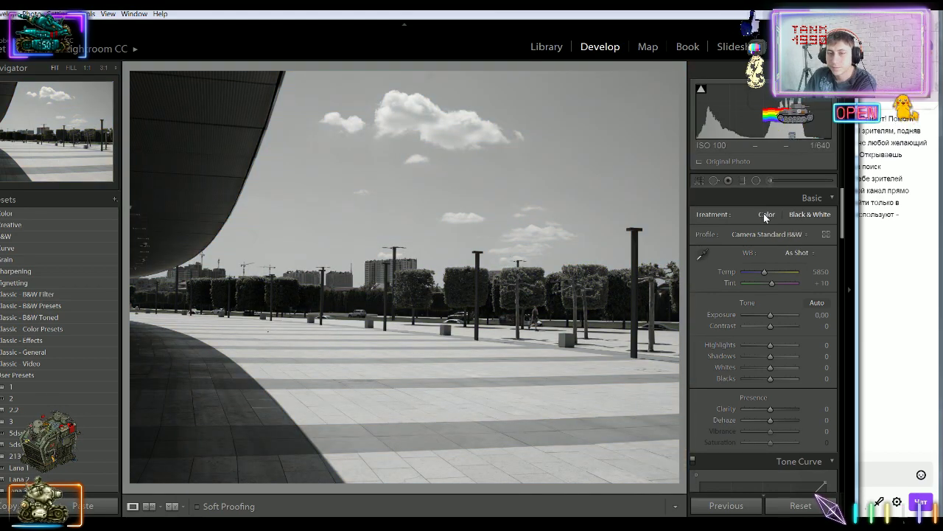
pyautogui.click(764, 213)
pyautogui.click(811, 214)
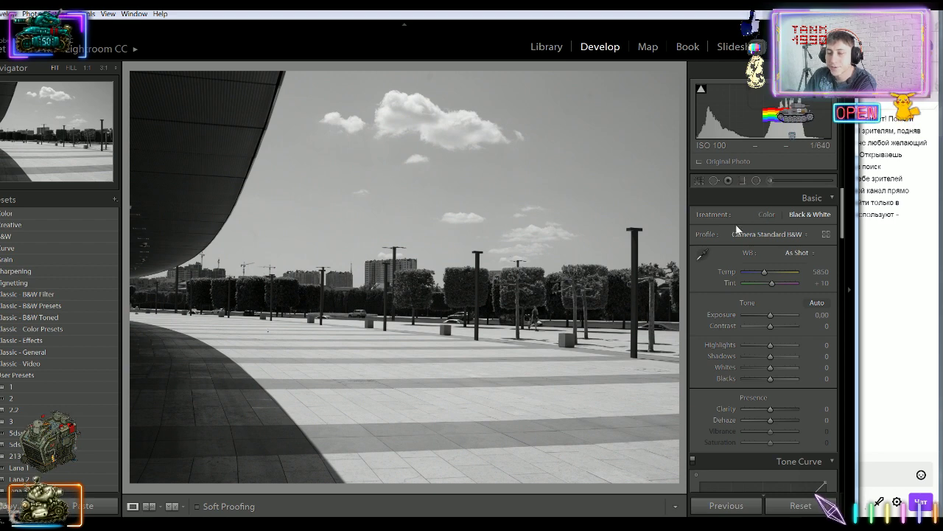
pyautogui.click(774, 215)
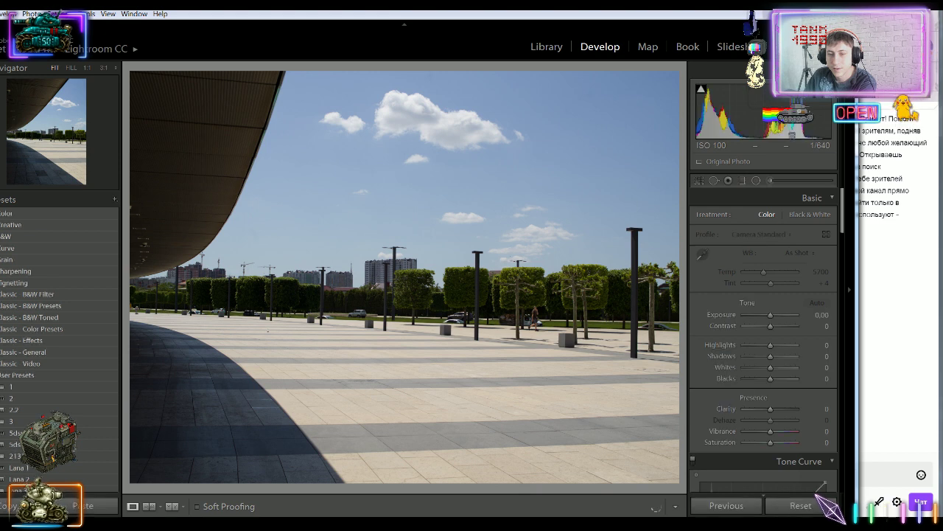
# Review the neighbouring vertical shot of the curved-roof plaza and return to the horizontal one
pyautogui.press('Right')
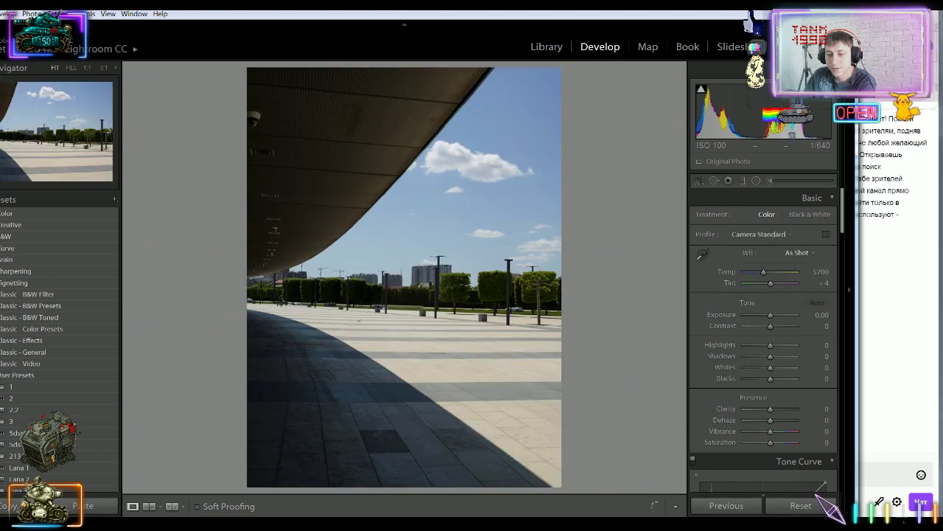
pyautogui.press('Right')
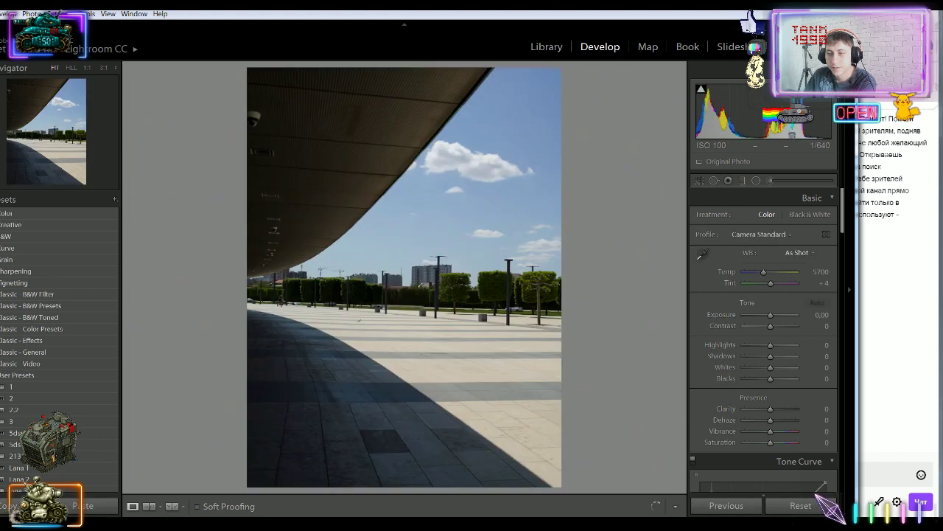
pyautogui.hotkey('ctrl', 'z')
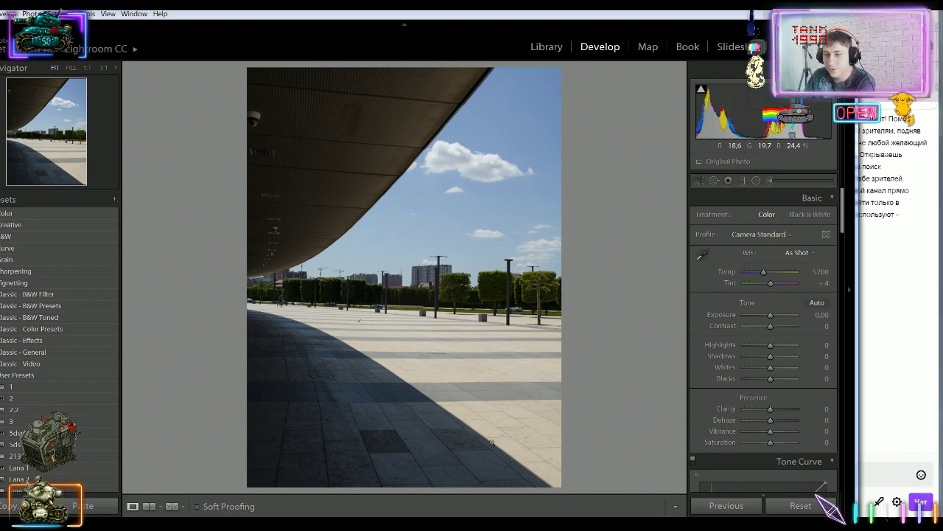
pyautogui.press('Right')
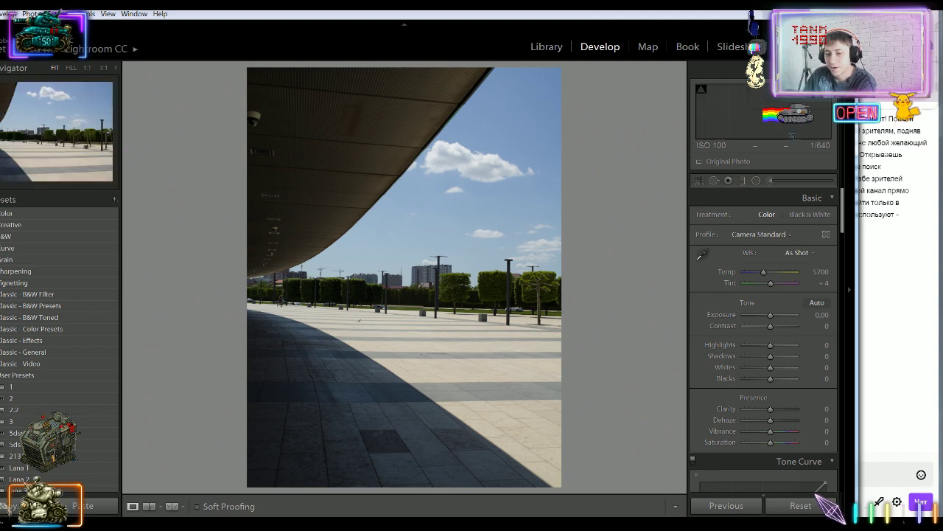
pyautogui.press('Right')
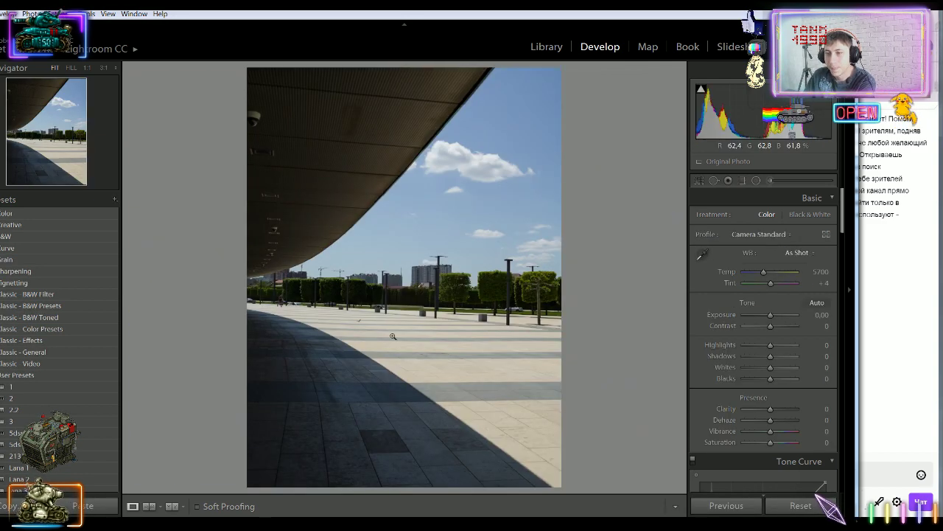
pyautogui.press('Left')
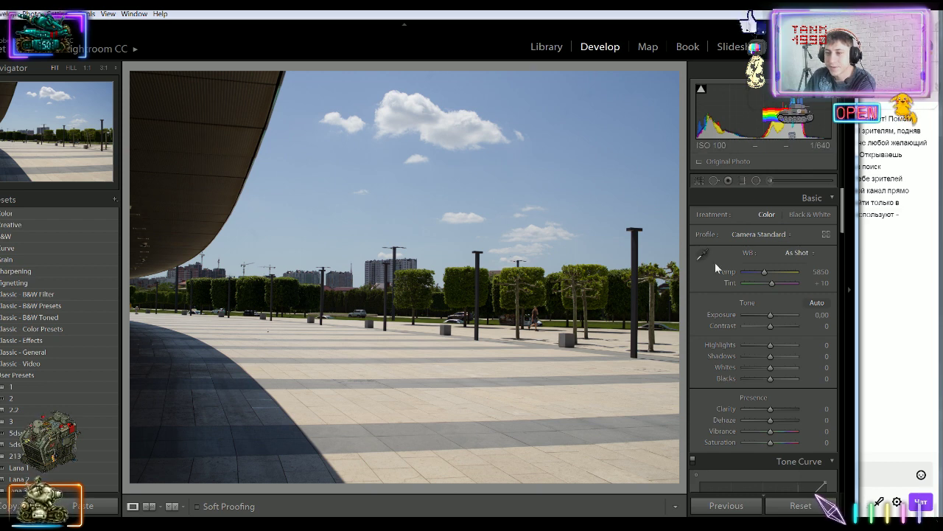
# Try a tighter crop of the curved-roof plaza photo around the trees and lamp posts, and restore the full frame
pyautogui.press('r')
pyautogui.moveTo(131, 253); pyautogui.dragTo(222, 253)
pyautogui.click(665, 506)
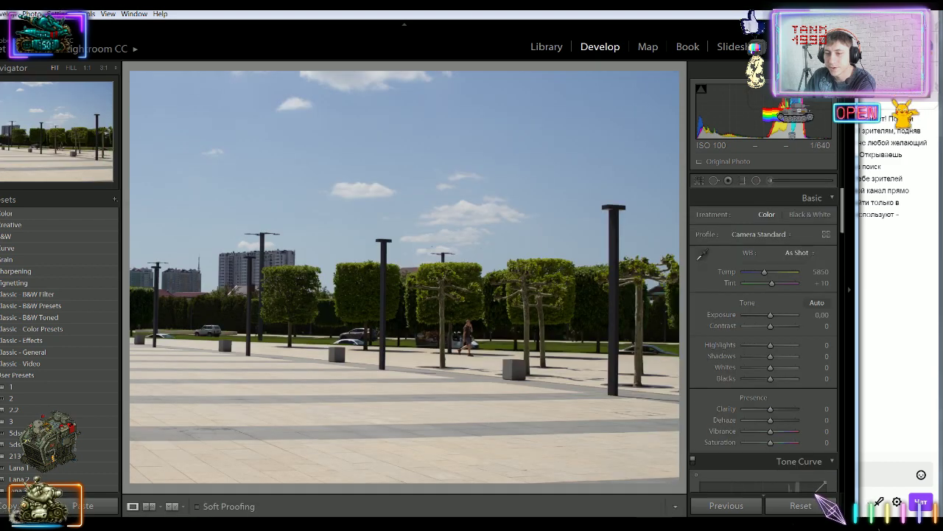
pyautogui.click(699, 181)
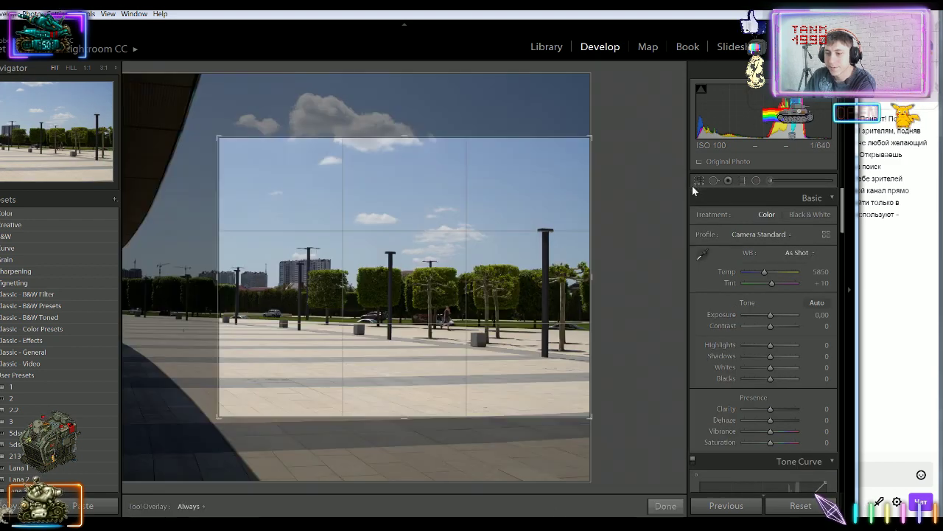
pyautogui.moveTo(88, 263); pyautogui.dragTo(36, 317)
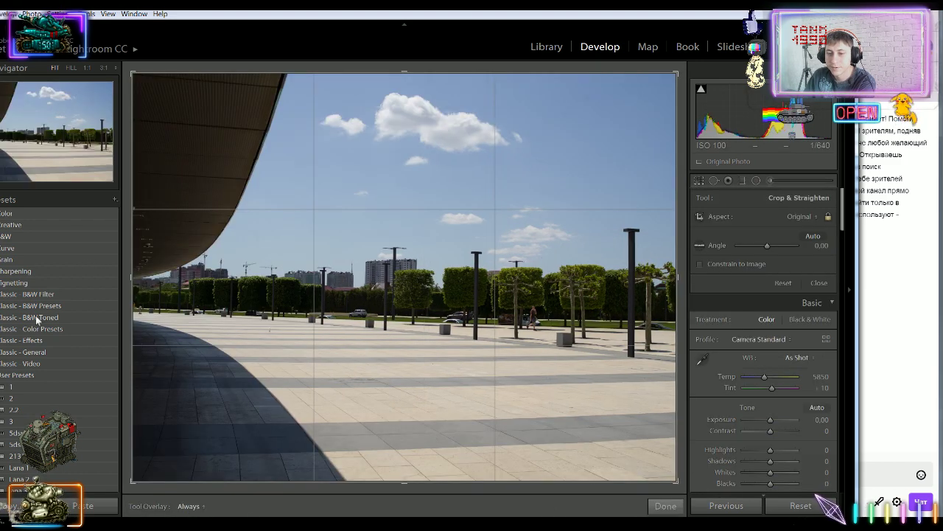
pyautogui.click(666, 506)
# Go through the shaded overhang photos to the one with the stone column and adjust its highlights
pyautogui.press('Right')
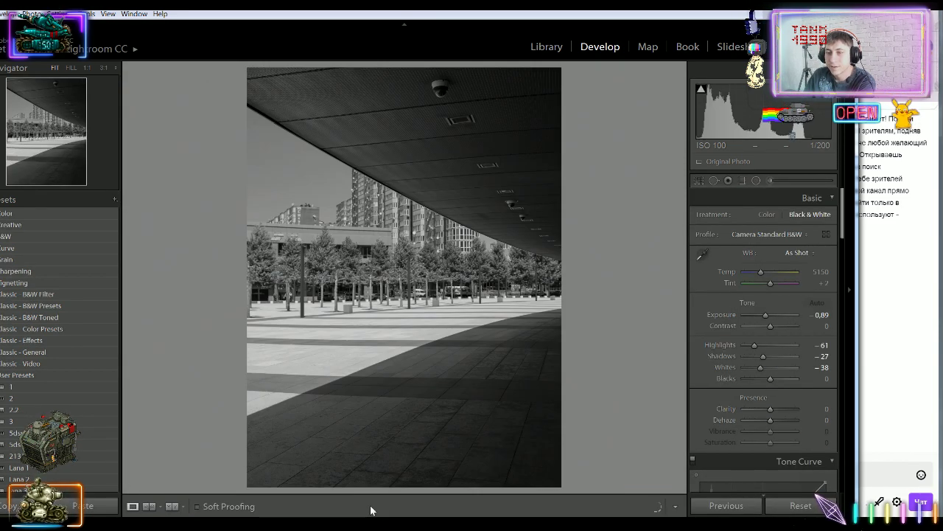
pyautogui.press('Right')
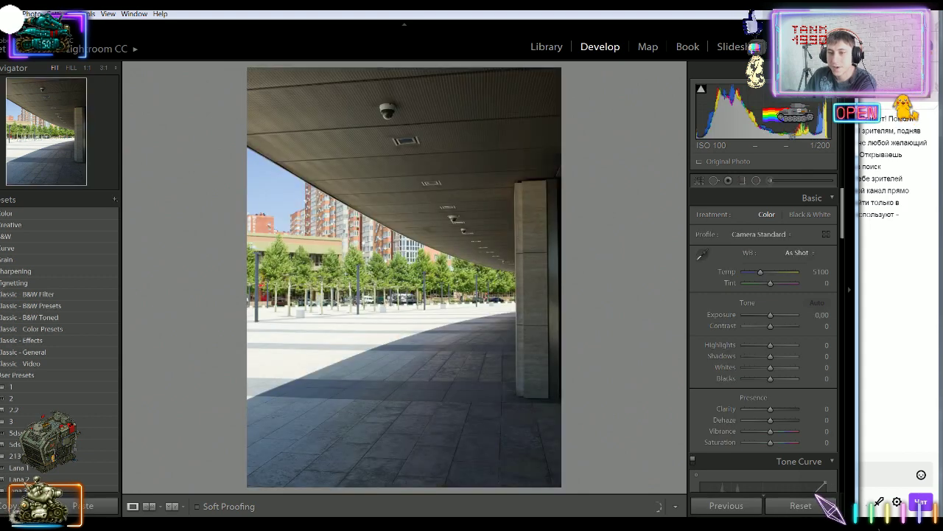
pyautogui.press('Right')
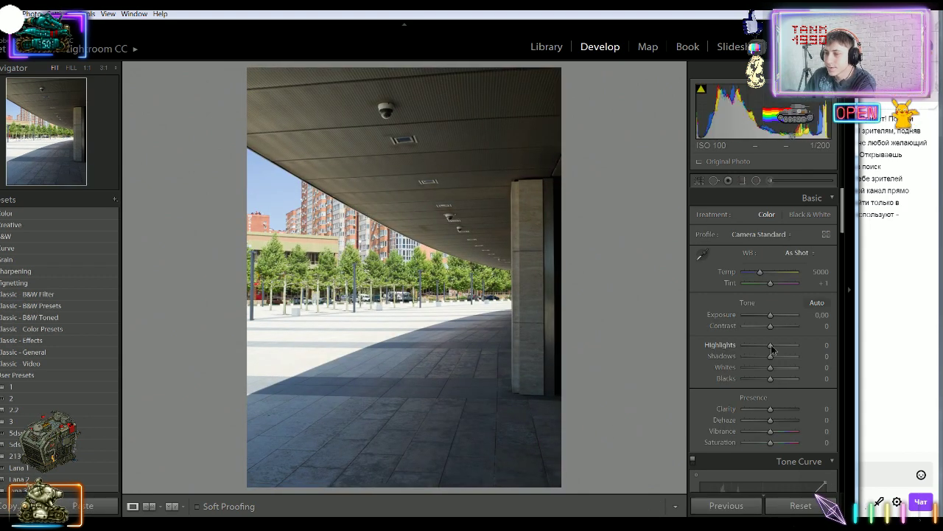
pyautogui.moveTo(771, 345); pyautogui.dragTo(768, 317)
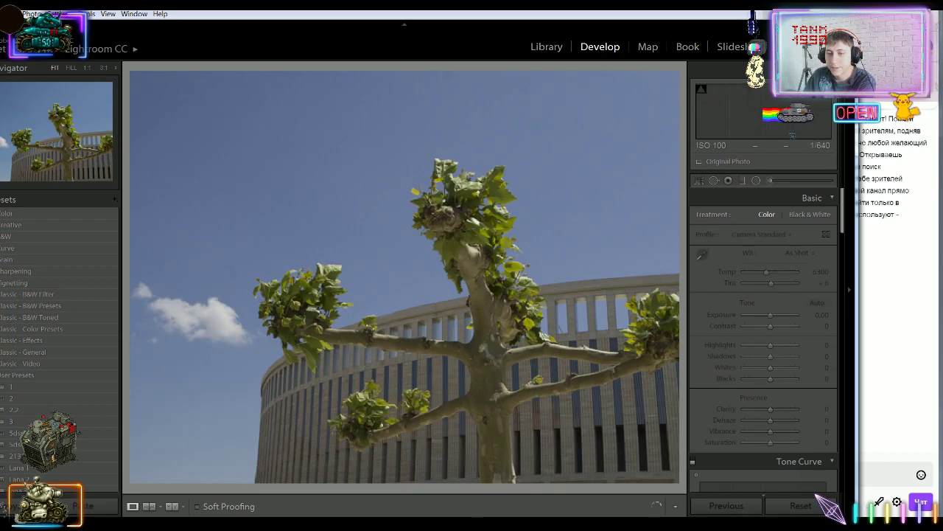
# On the pruned tree photo, keep the Color treatment and set highlights to -12, tint to 0 and shadows to +26
pyautogui.press('Right')
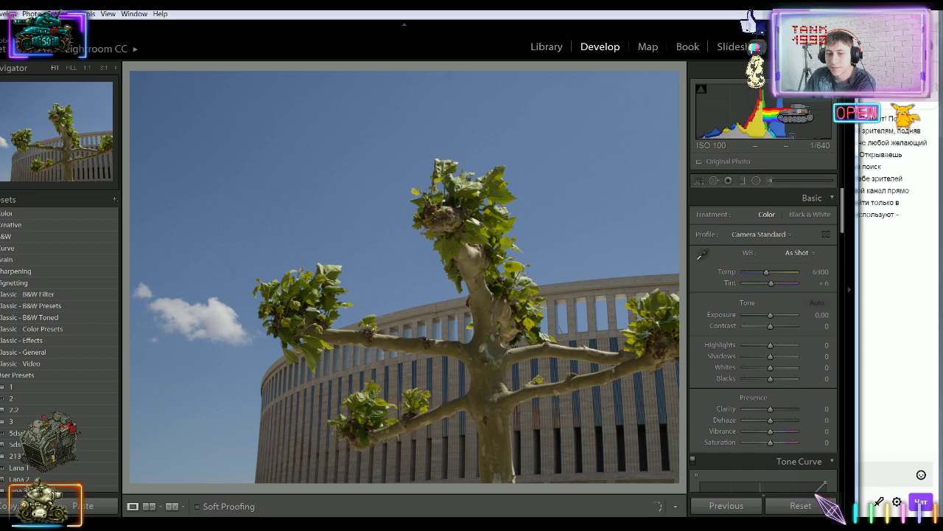
pyautogui.click(808, 215)
pyautogui.click(768, 214)
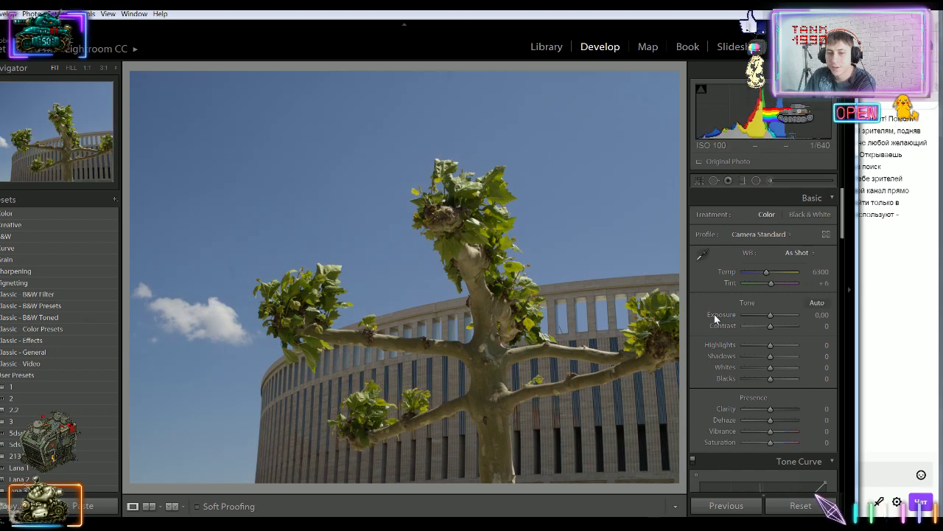
pyautogui.moveTo(770, 345); pyautogui.dragTo(767, 345)
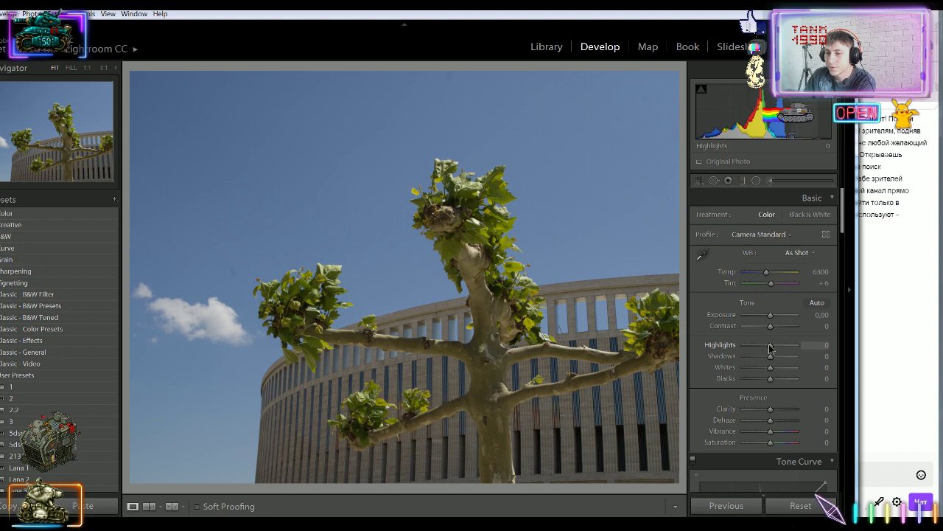
pyautogui.click(821, 283)
pyautogui.write('0')
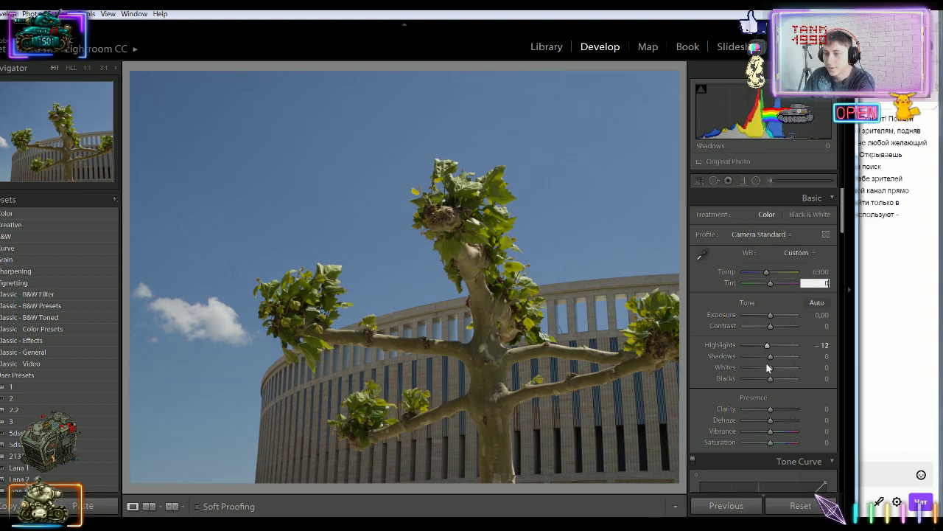
pyautogui.moveTo(771, 356); pyautogui.dragTo(777, 358)
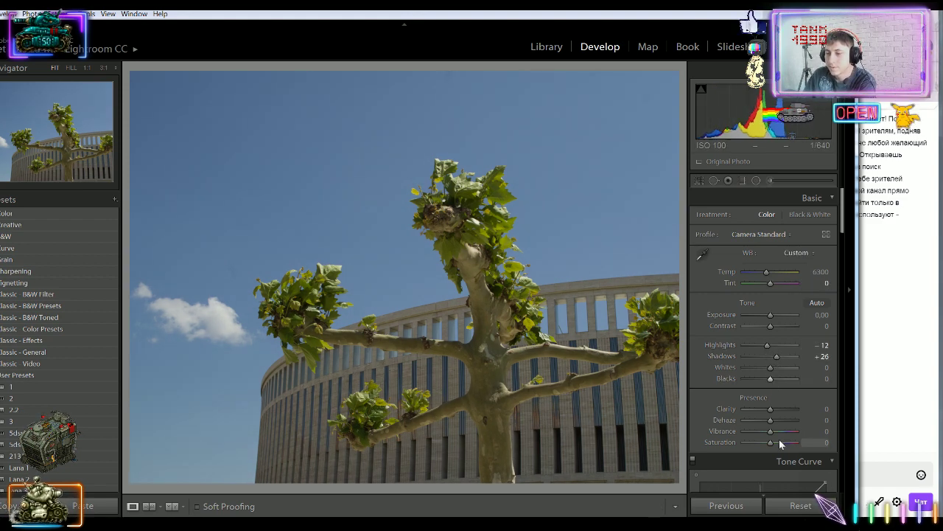
# Shape the pruned tree photo's RGB tone curve with one point in the darks and one in the lights
pyautogui.moveTo(842, 213); pyautogui.dragTo(843, 246)
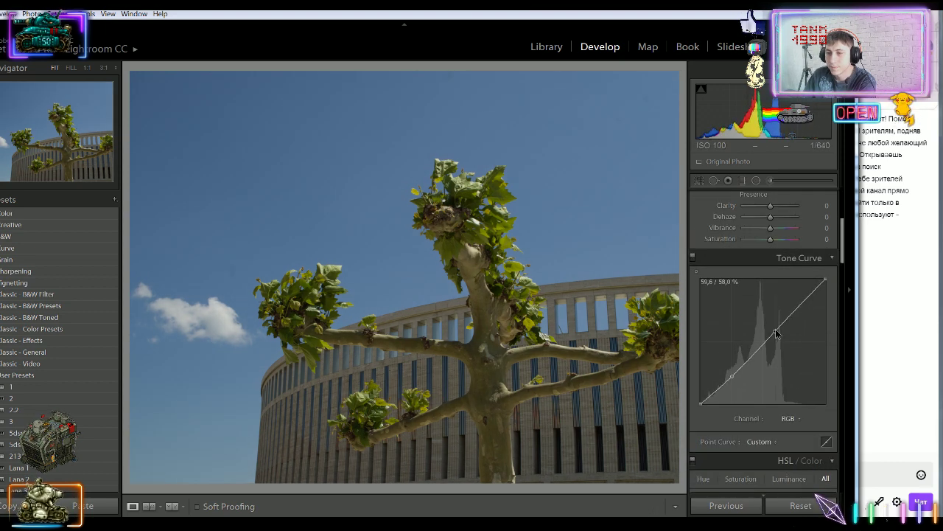
pyautogui.click(777, 329)
pyautogui.scroll(5, 803, 324)
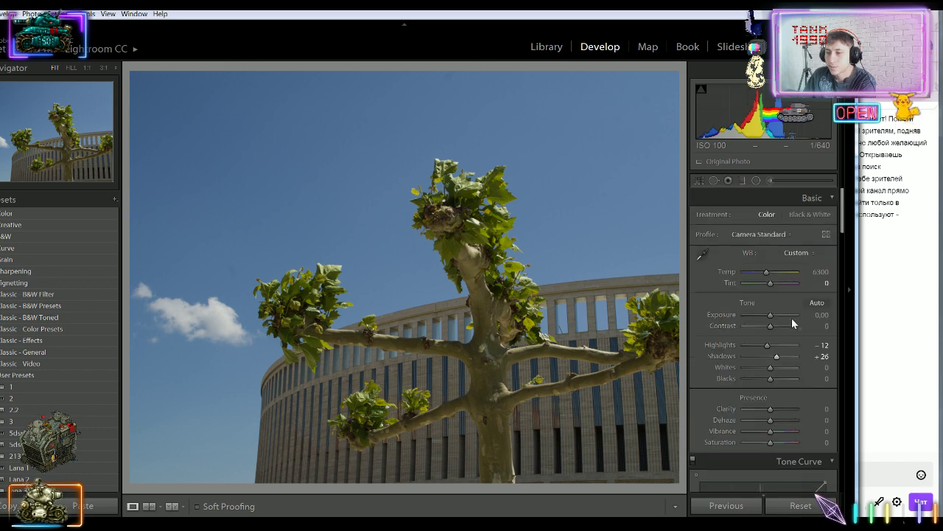
# Compare the pruned tree photo in Black & White and Color several times, ending on Color
pyautogui.click(810, 215)
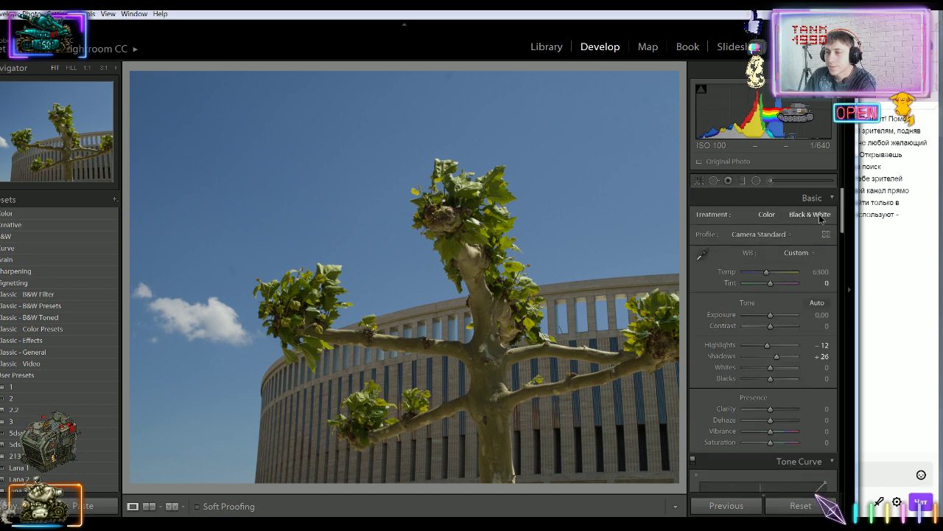
pyautogui.click(761, 211)
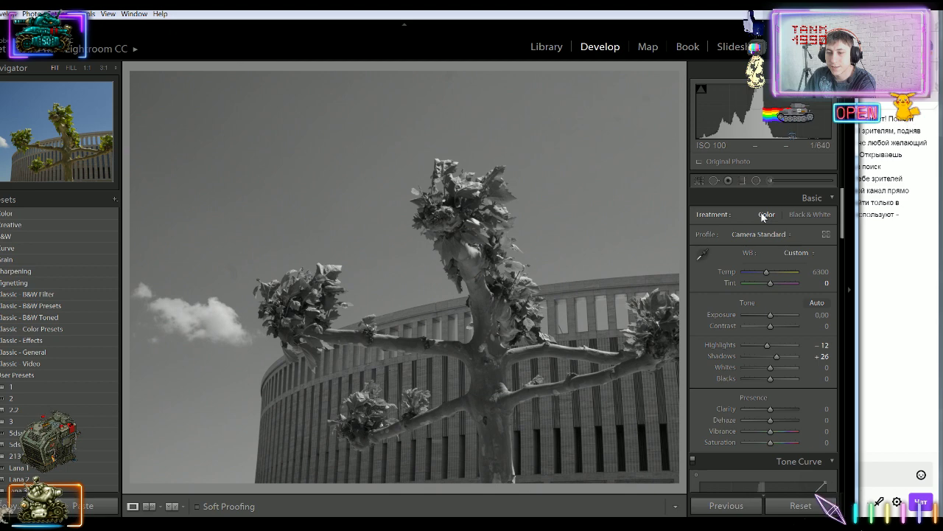
pyautogui.click(803, 212)
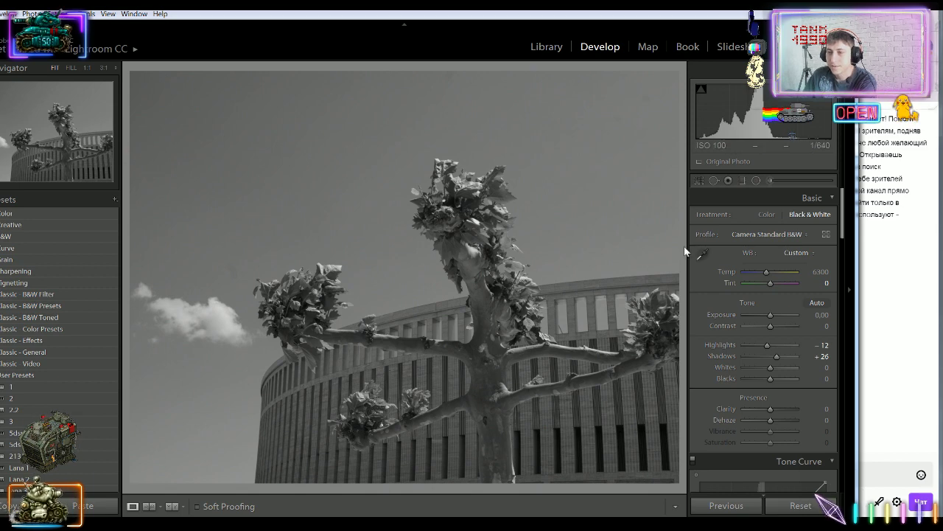
pyautogui.click(760, 213)
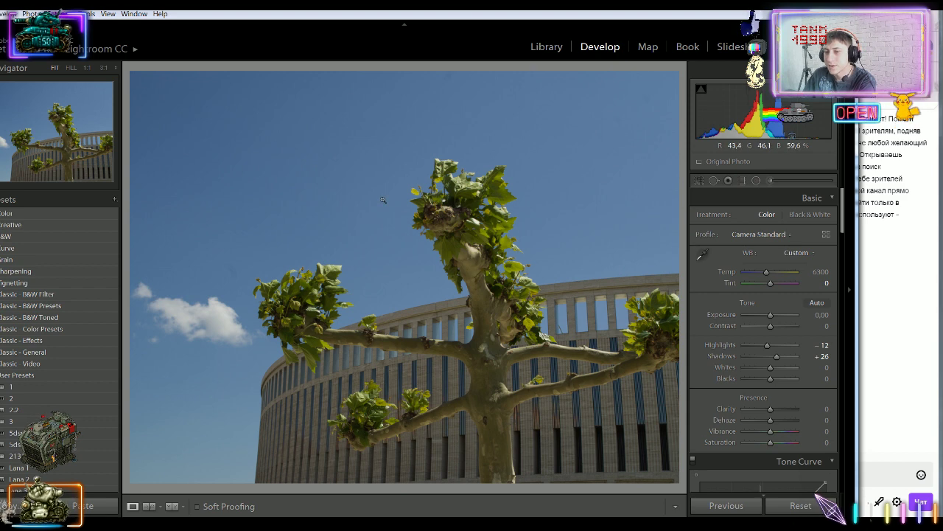
pyautogui.click(810, 213)
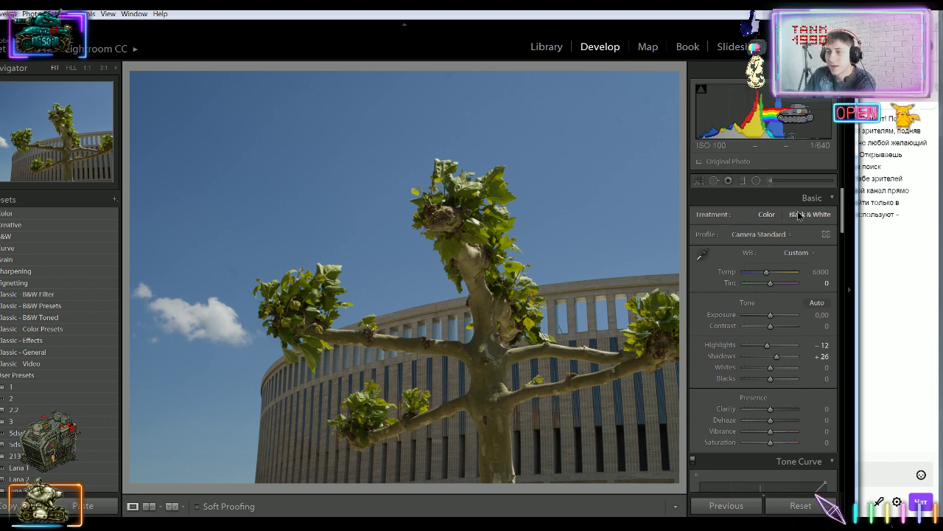
pyautogui.click(766, 214)
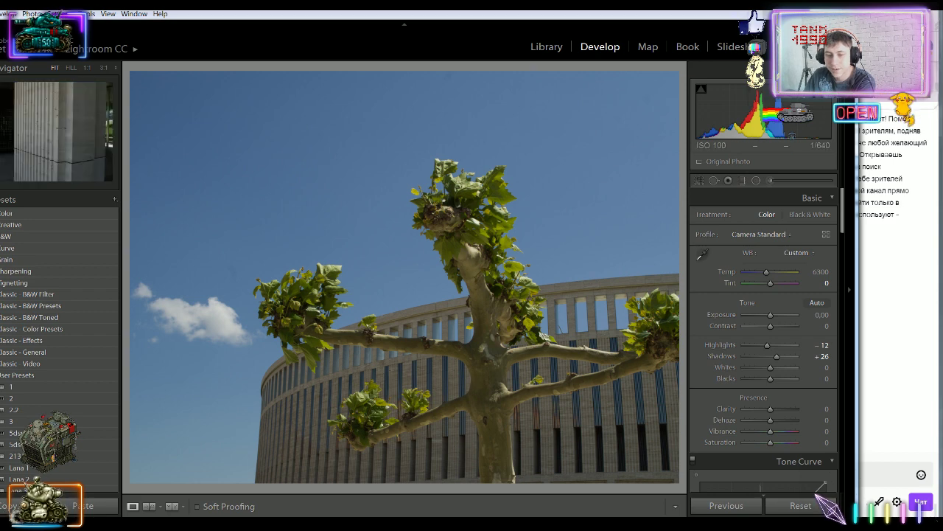
# Open the plaza photo of the round colonnaded stadium and examine its facade, trees and paving at 1:1
pyautogui.press('Right')
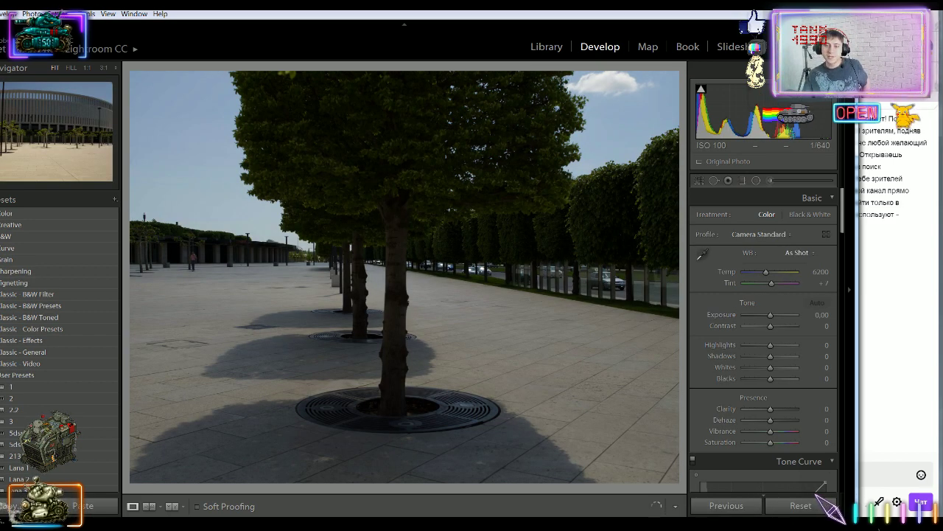
pyautogui.press('Left')
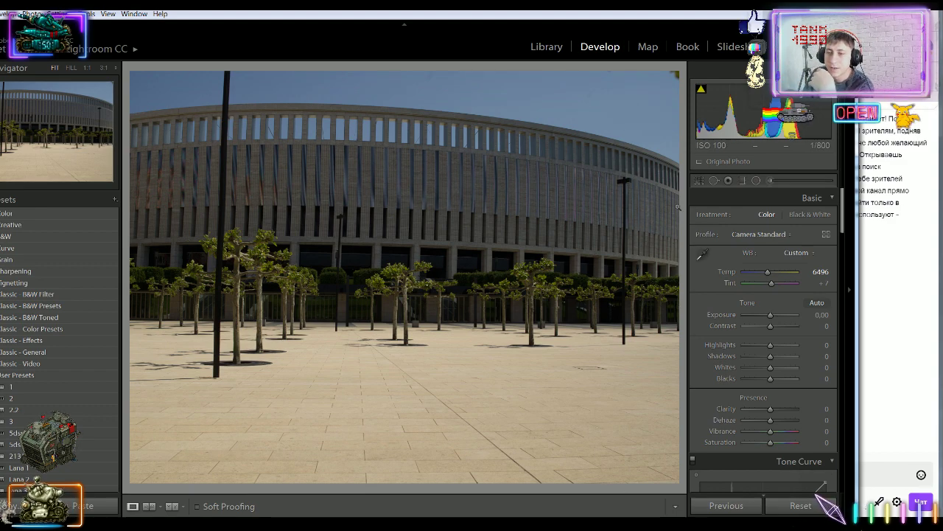
pyautogui.click(611, 207)
pyautogui.moveTo(499, 335); pyautogui.dragTo(466, 451)
pyautogui.moveTo(664, 330); pyautogui.dragTo(408, 328)
pyautogui.click(409, 327)
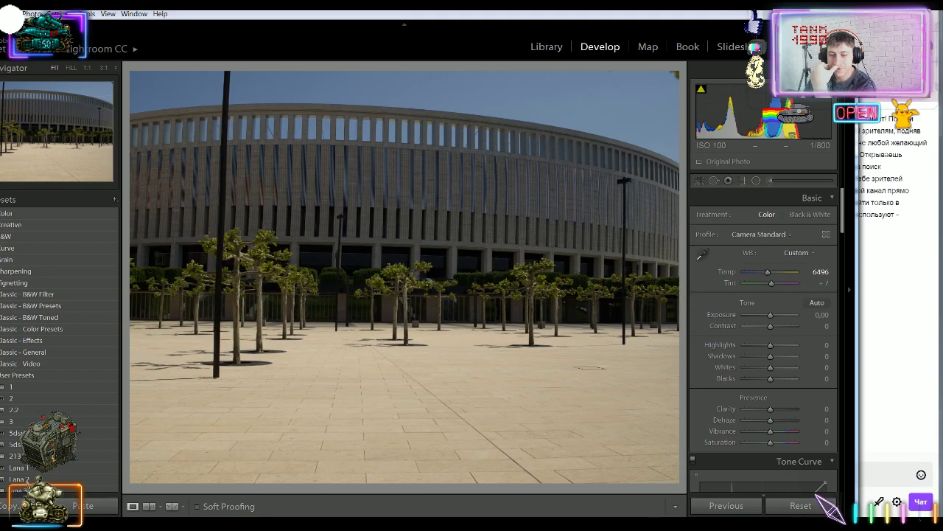
# Review the following plaza photos and stop at the one with the brick apartment towers behind a row of trees
pyautogui.press('Right')
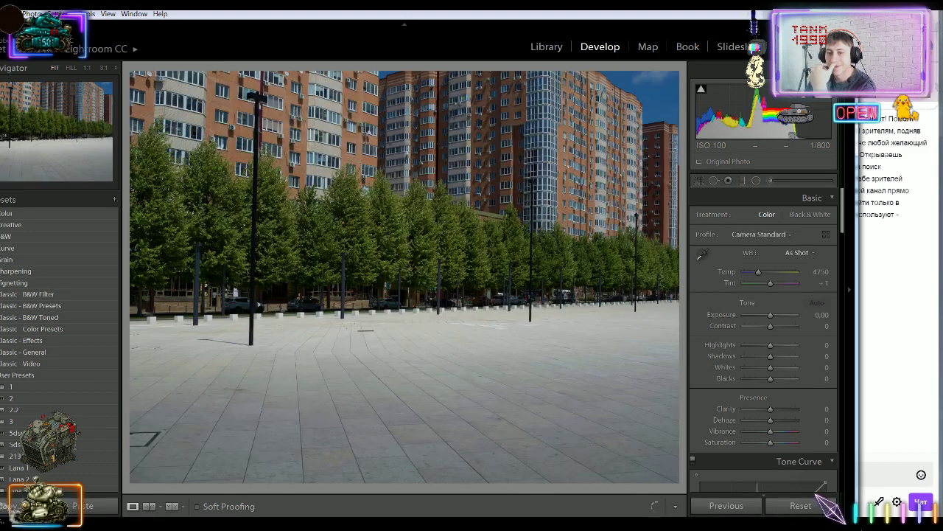
pyautogui.press('Right')
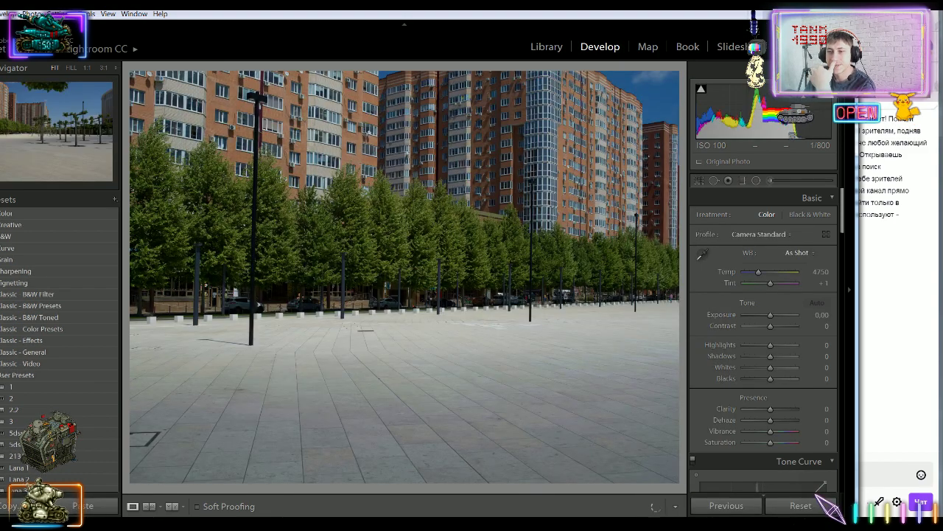
pyautogui.press('Right')
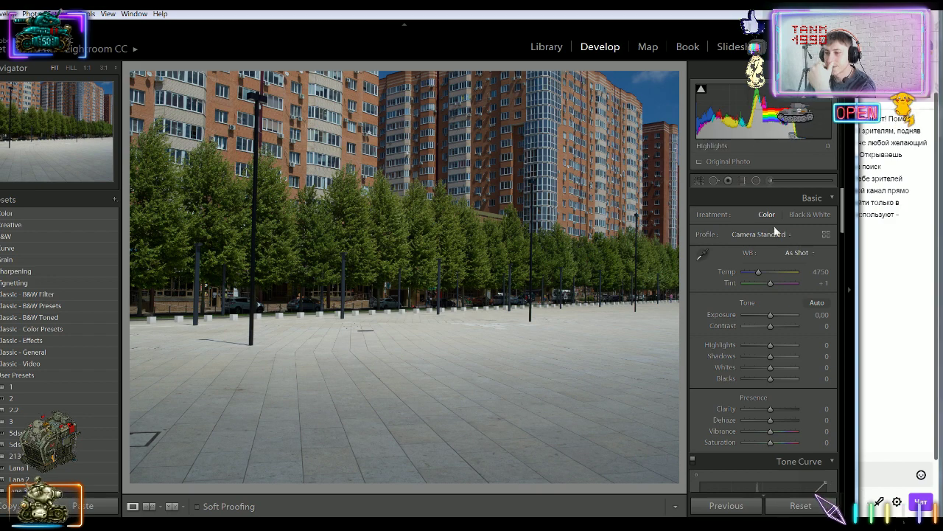
# Examine the brick apartment towers at 1:1 and warm the photo's white balance to a temperature of 5411
pyautogui.click(612, 155)
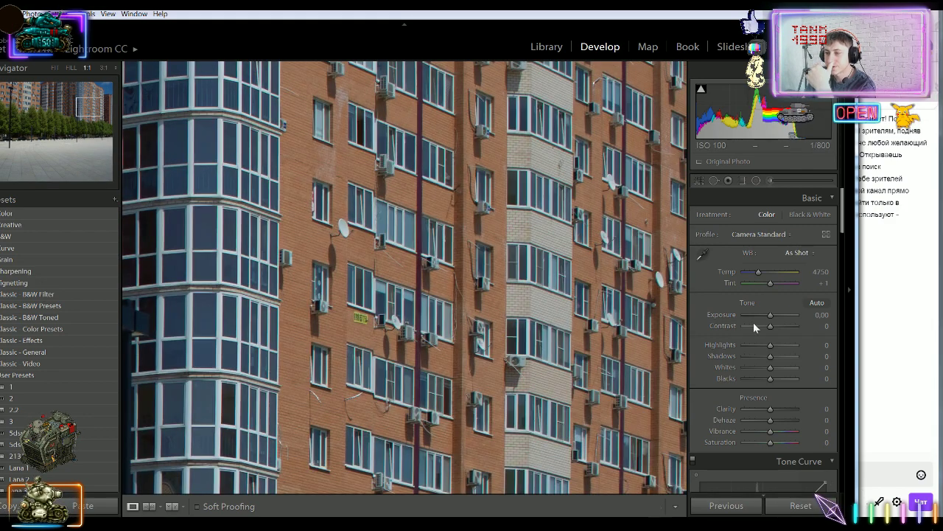
pyautogui.moveTo(759, 273); pyautogui.dragTo(761, 278)
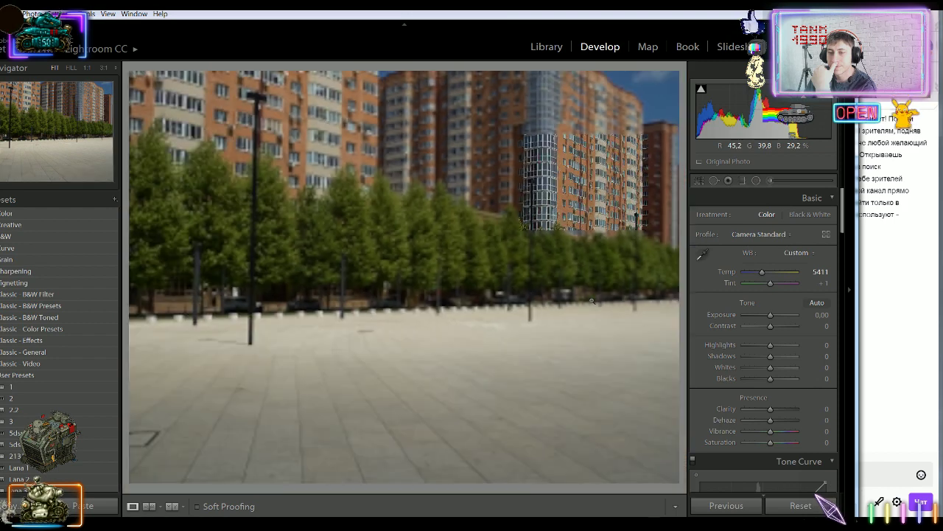
pyautogui.click(592, 301)
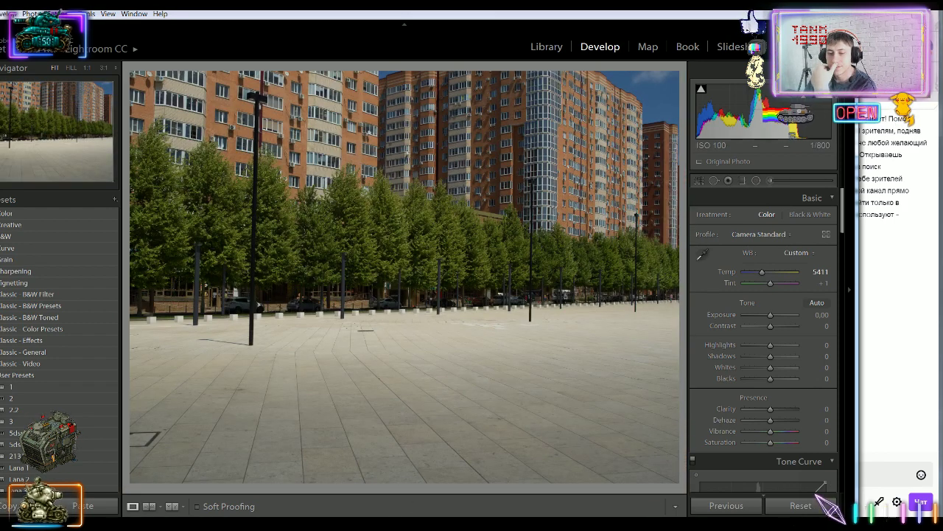
# Review the following photos through the yellow flower field to the small clouds in a blue sky, and switch to the broadcasting software
pyautogui.press('Right')
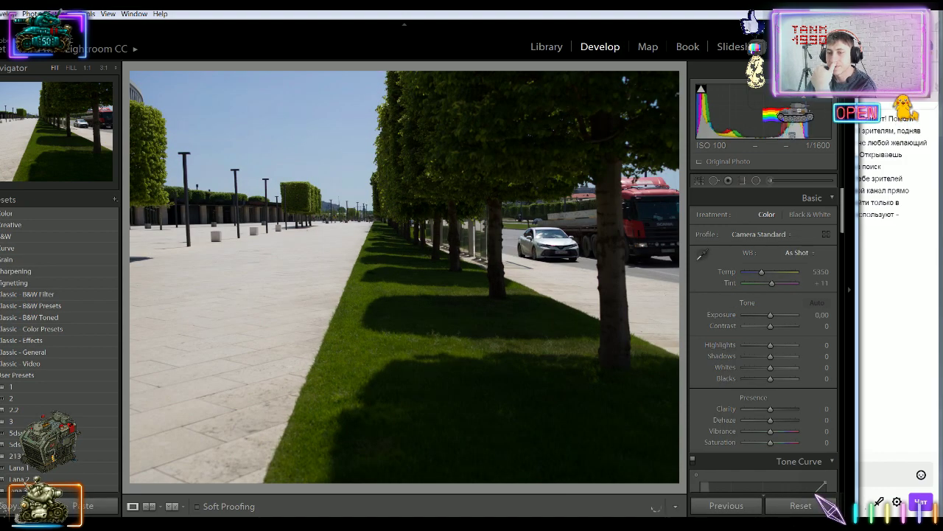
pyautogui.press('Right')
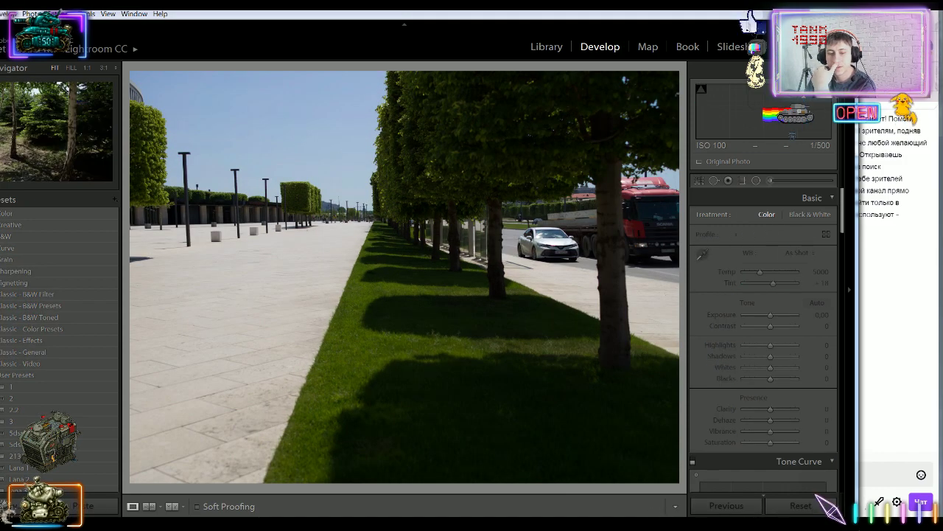
pyautogui.press('Right')
pyautogui.press('Right')
pyautogui.press('Right')
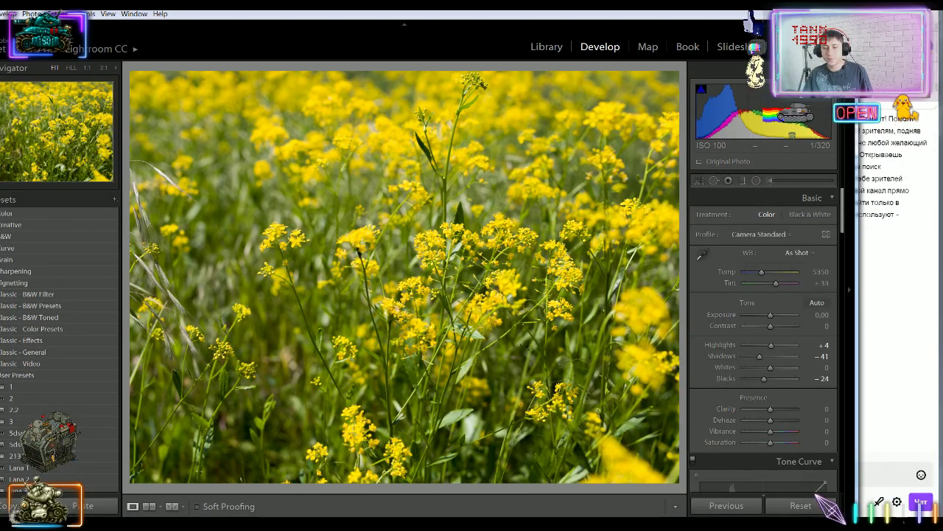
pyautogui.press('Right')
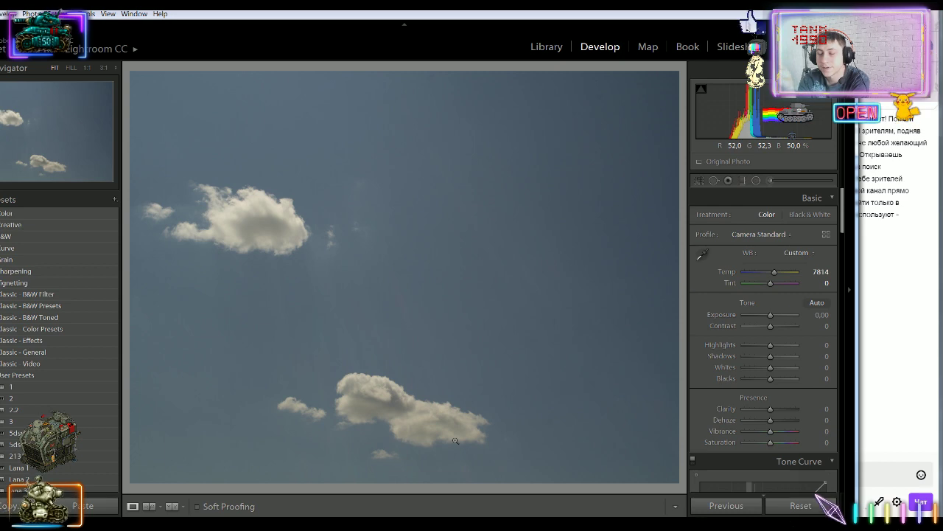
pyautogui.hotkey('alt', 'Tab')
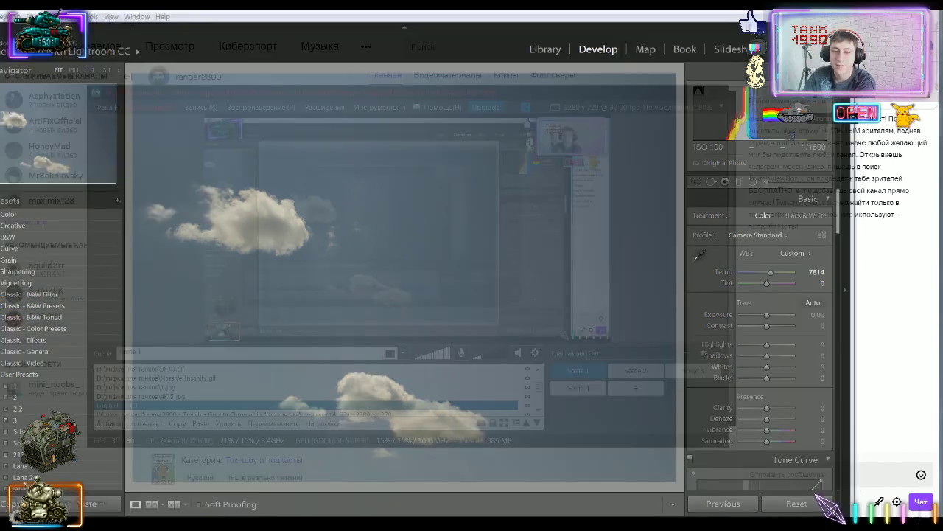